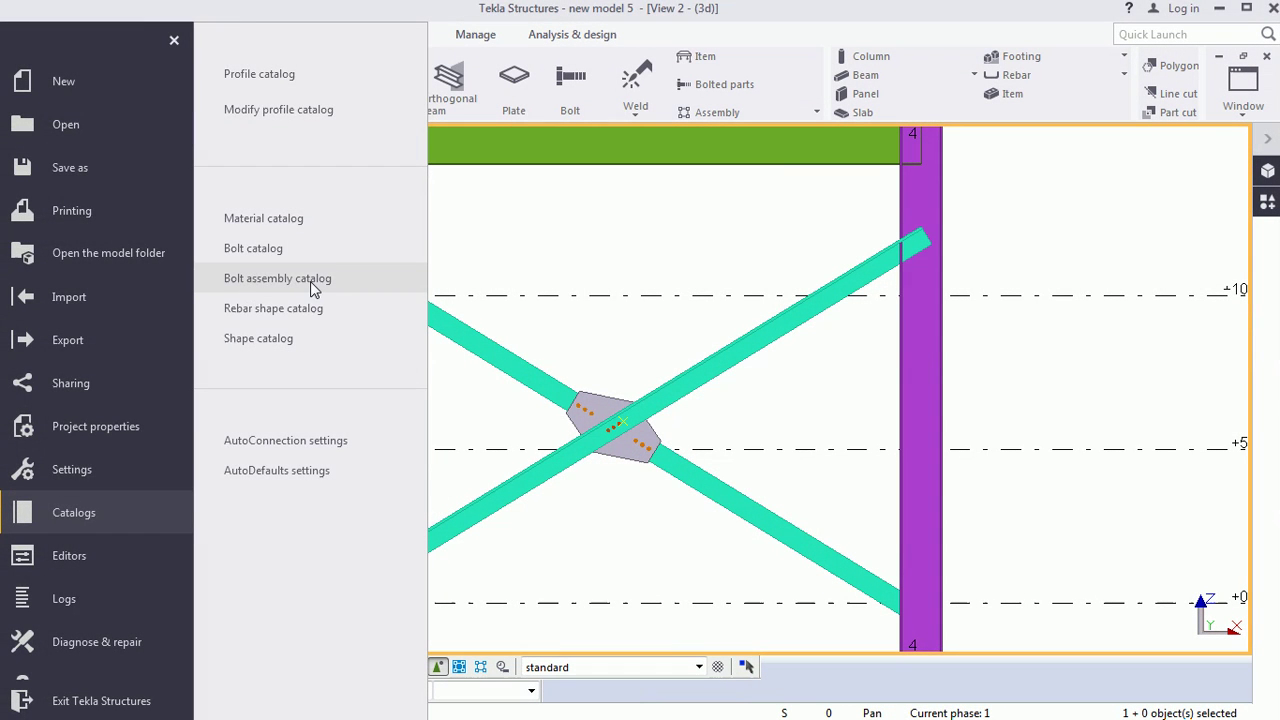
Step: Interrupt the active command, zoom onto the top-left gusset plate, and open its bolt group properties
right_click(539, 281)
click(572, 283)
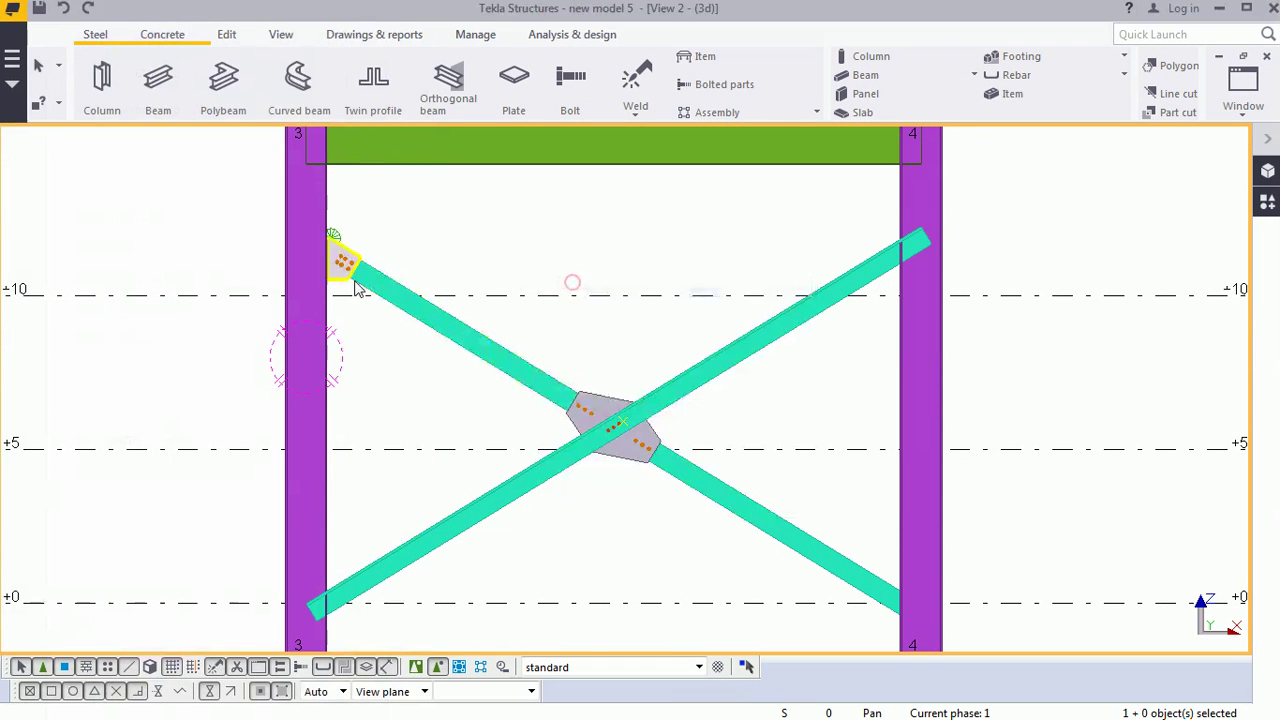
scroll(348, 265, up, 2)
middle_drag(356, 287, 190, 330)
scroll(196, 333, up, 1)
double_click(195, 322)
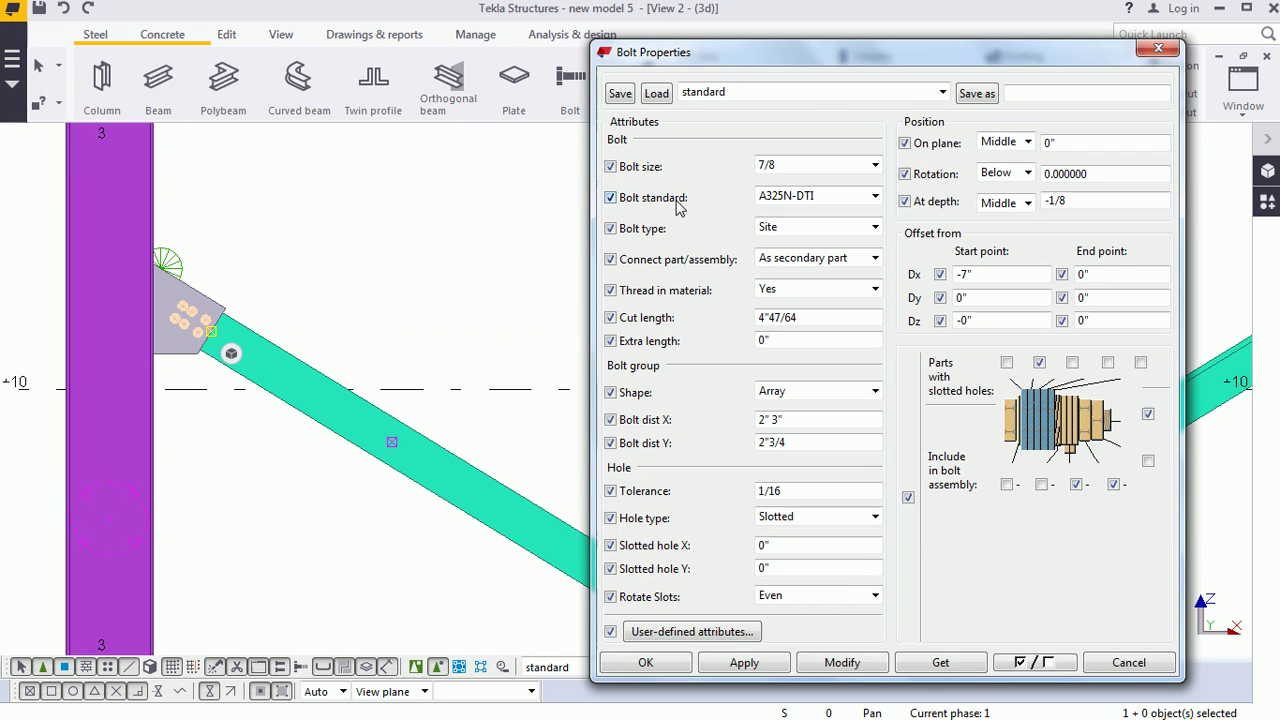
Step: Try bolt standard A307 and then A325N, comparing the sizes each offers while keeping 7/8
click(782, 200)
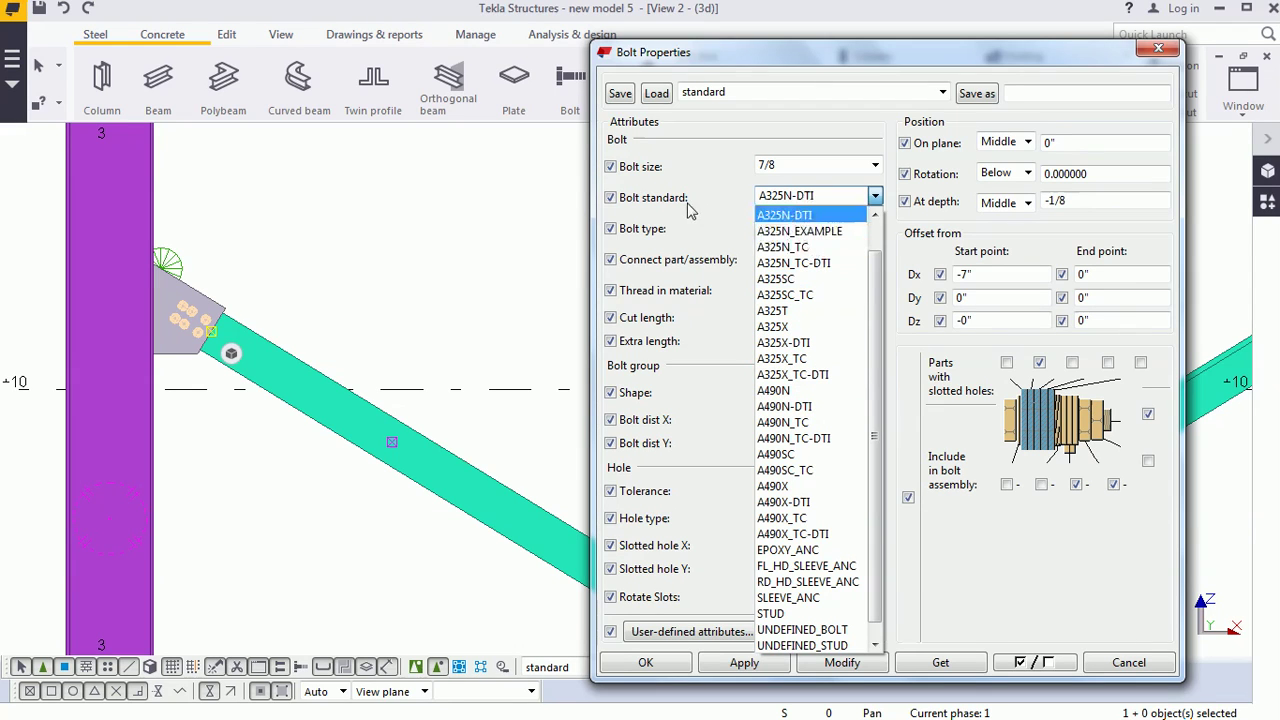
scroll(800, 225, up, 1)
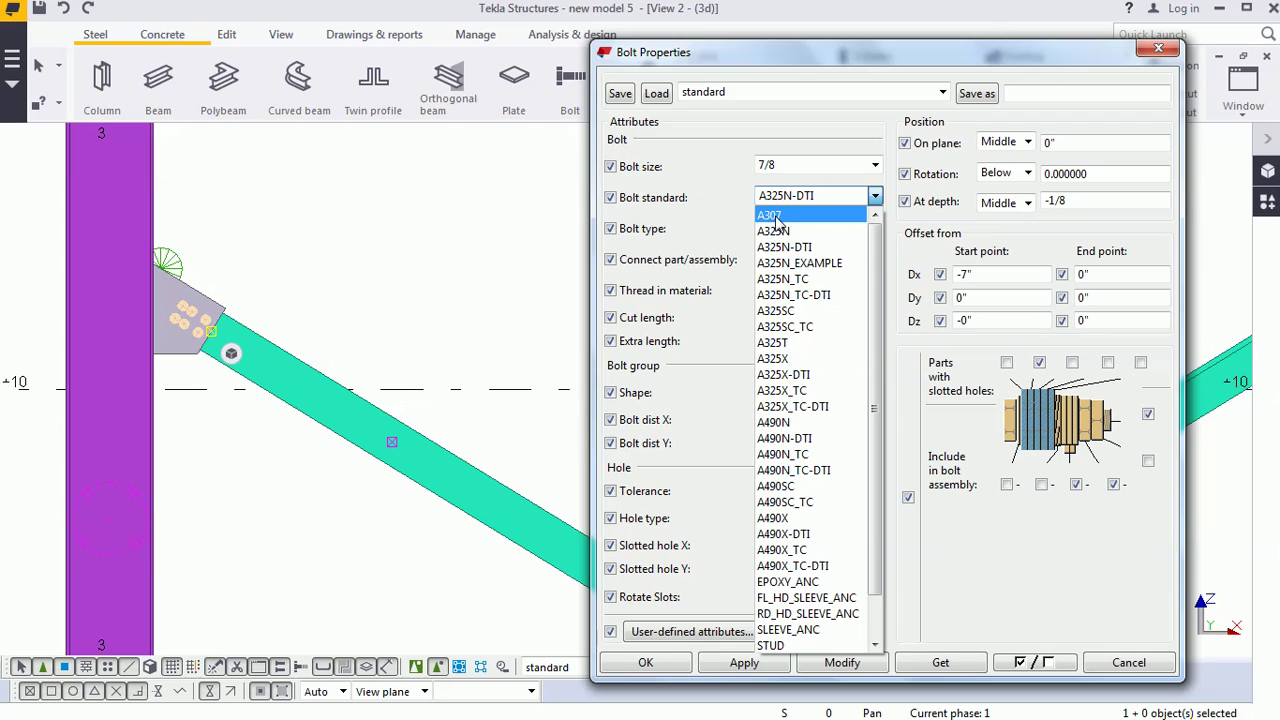
click(774, 216)
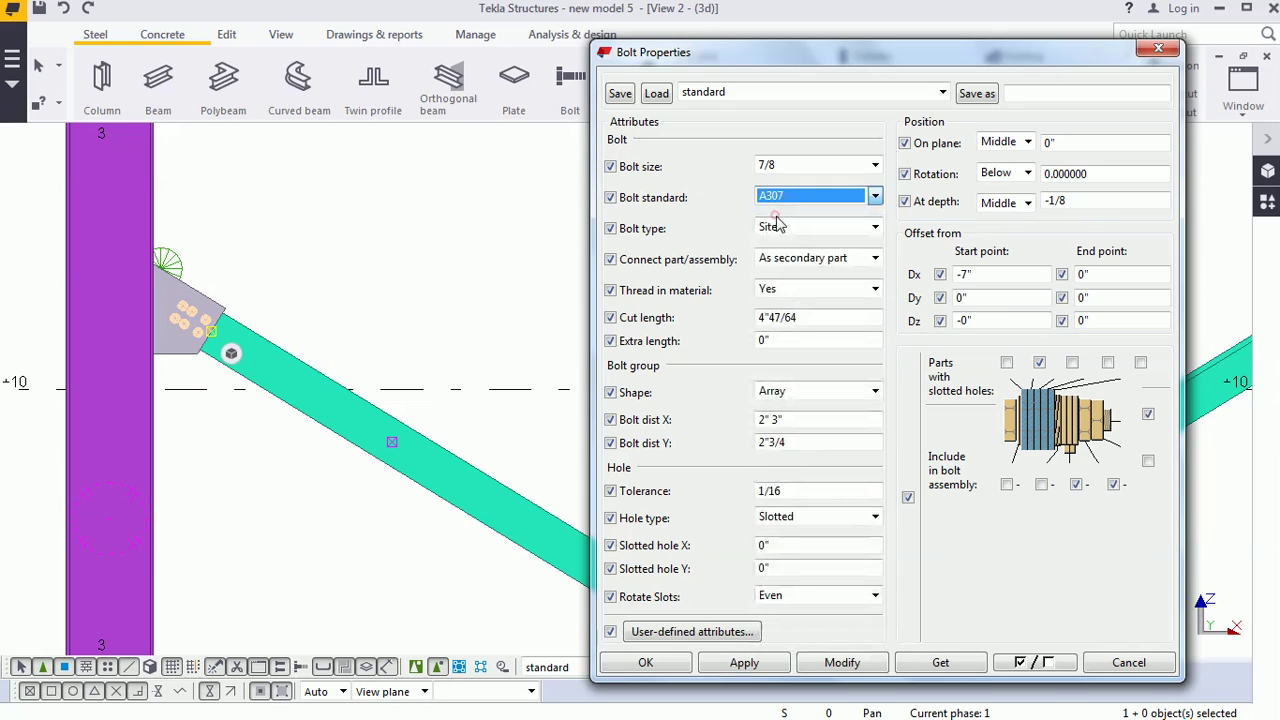
click(797, 168)
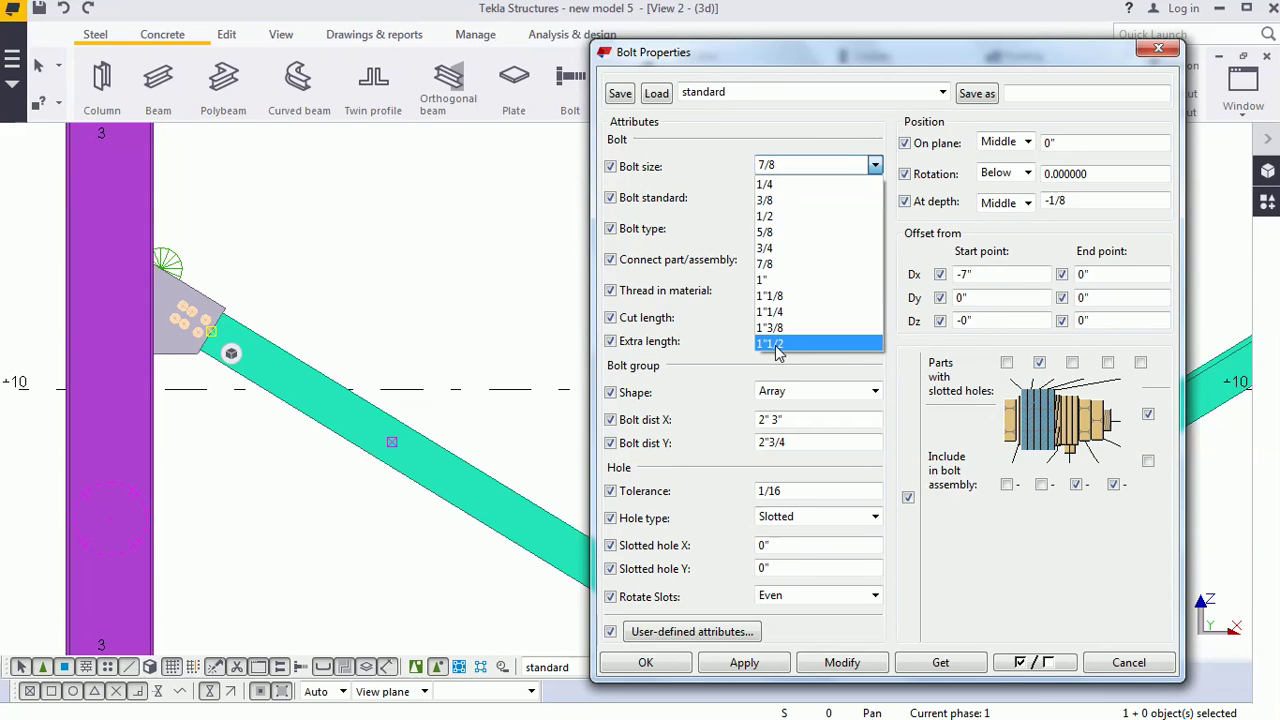
click(715, 193)
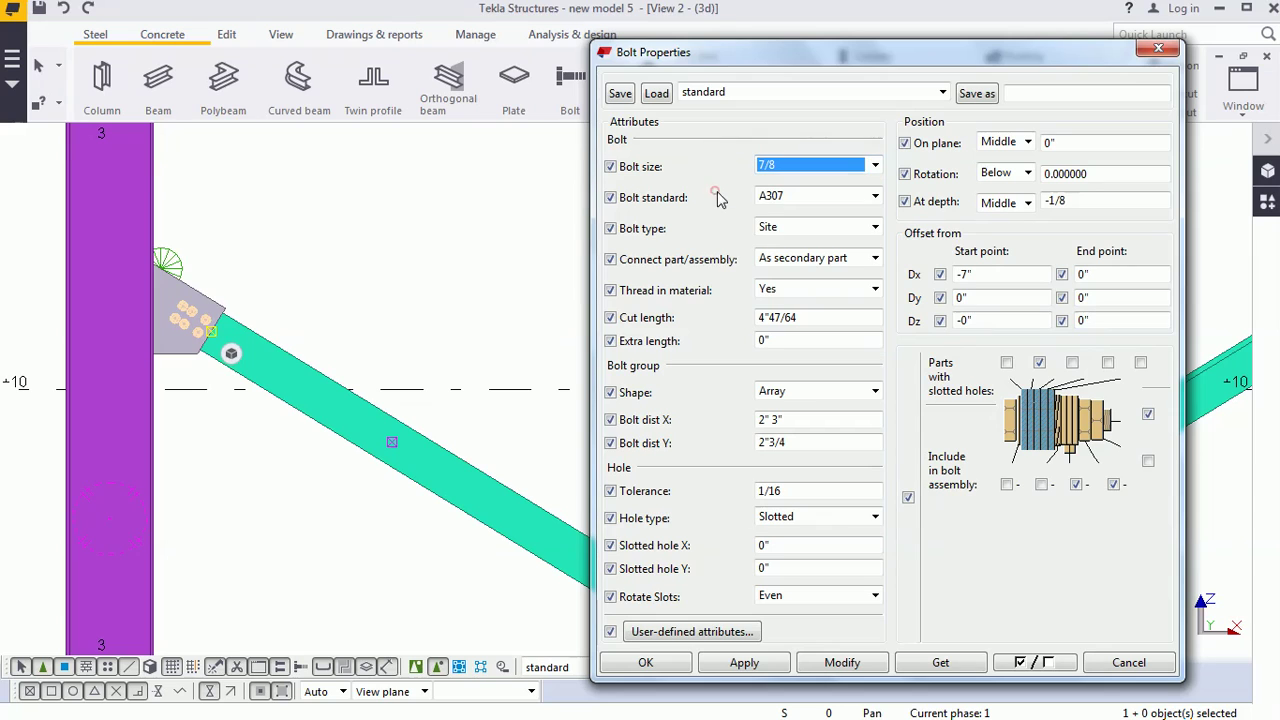
click(784, 202)
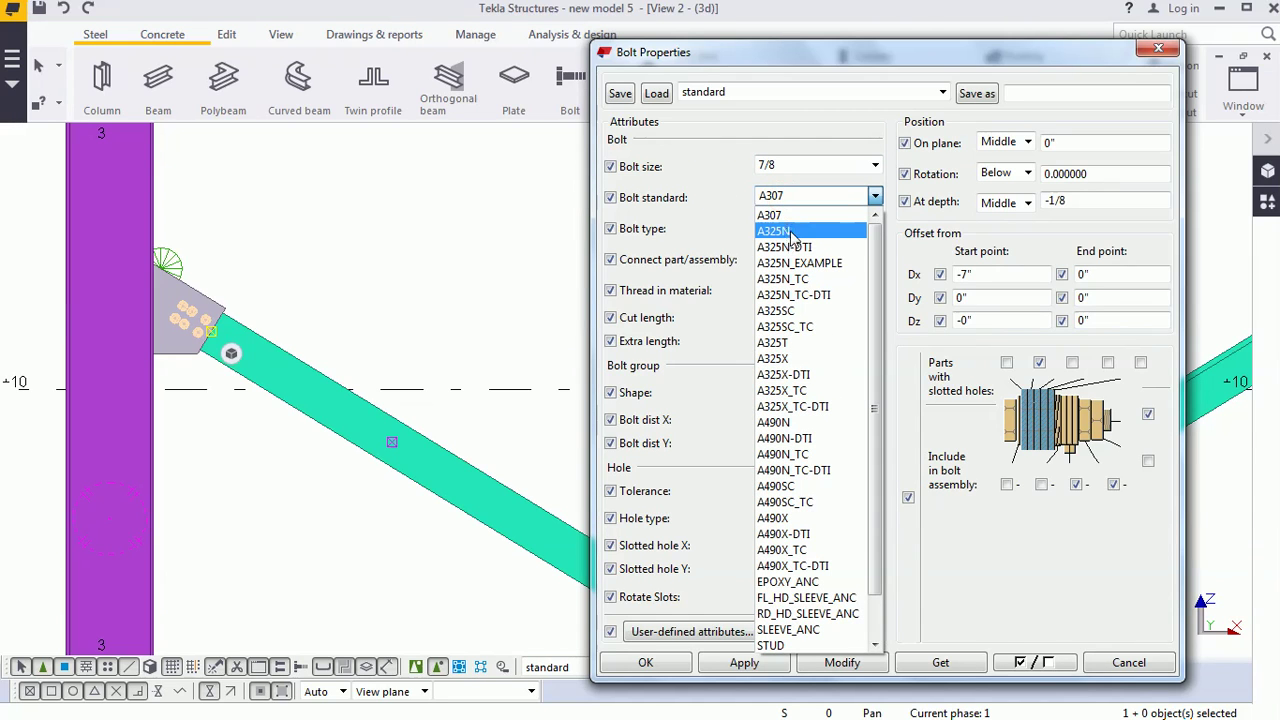
click(780, 232)
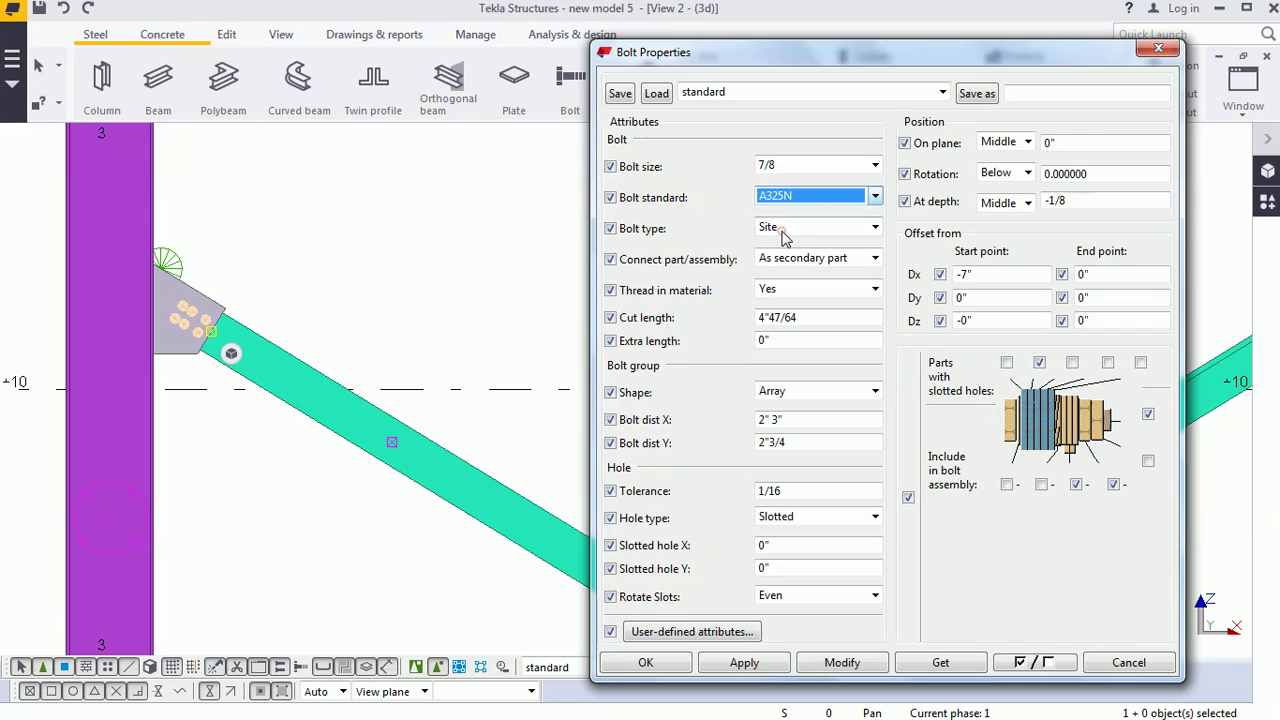
click(818, 166)
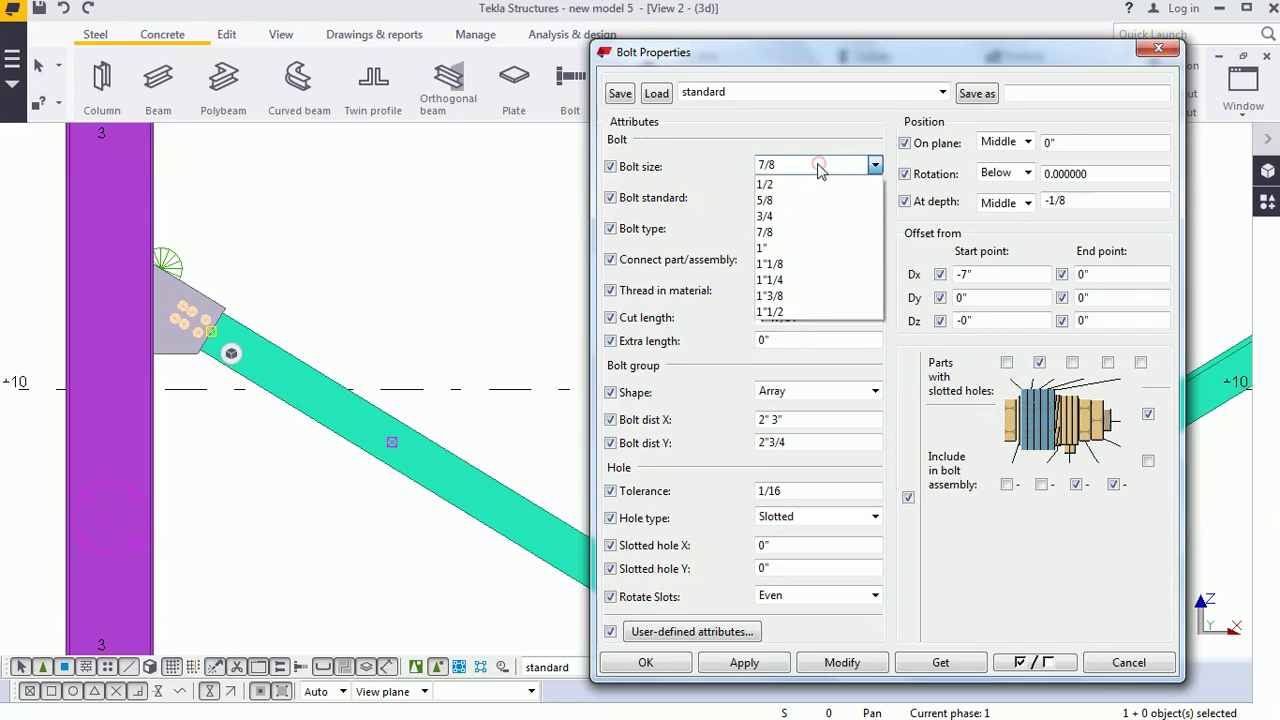
click(740, 190)
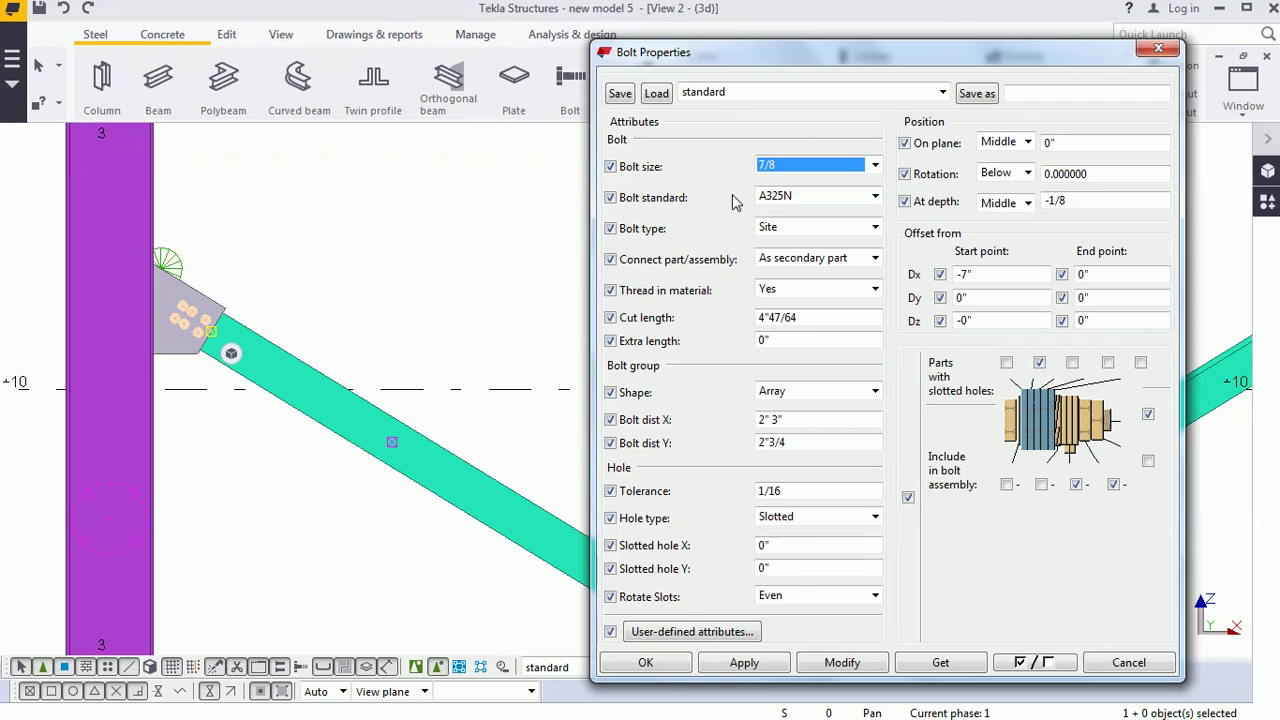
click(822, 200)
click(802, 192)
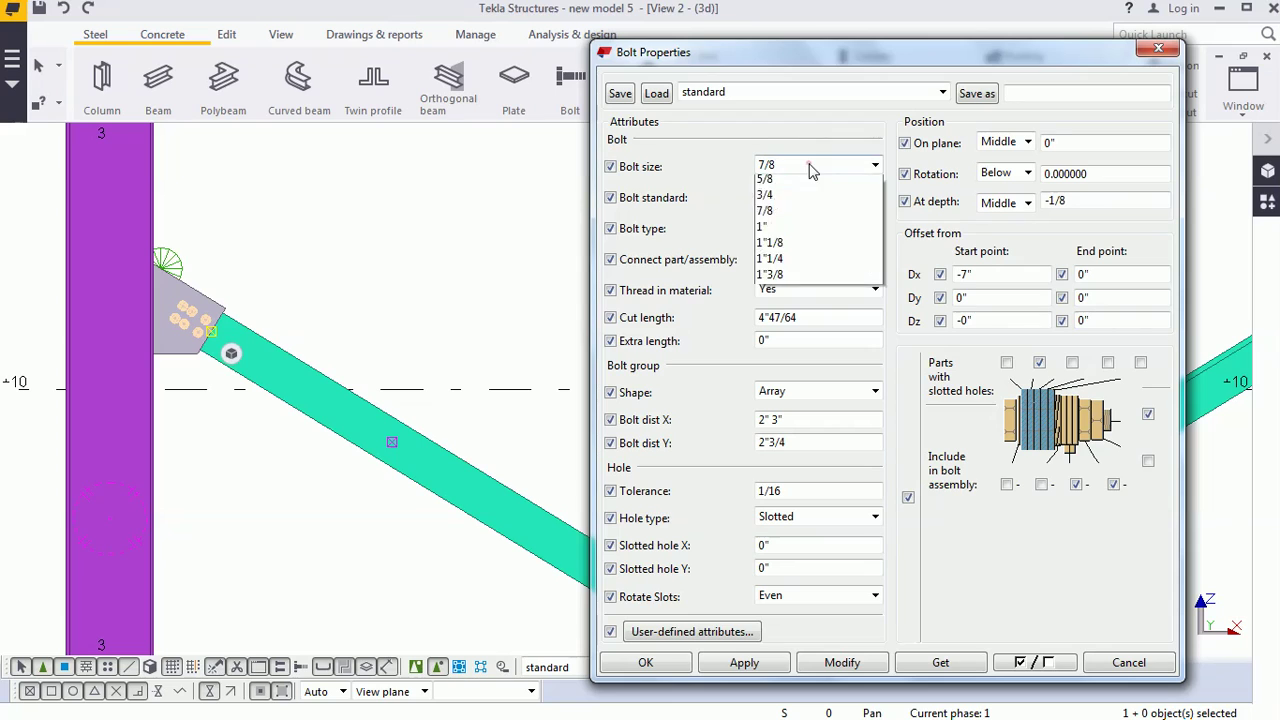
click(811, 168)
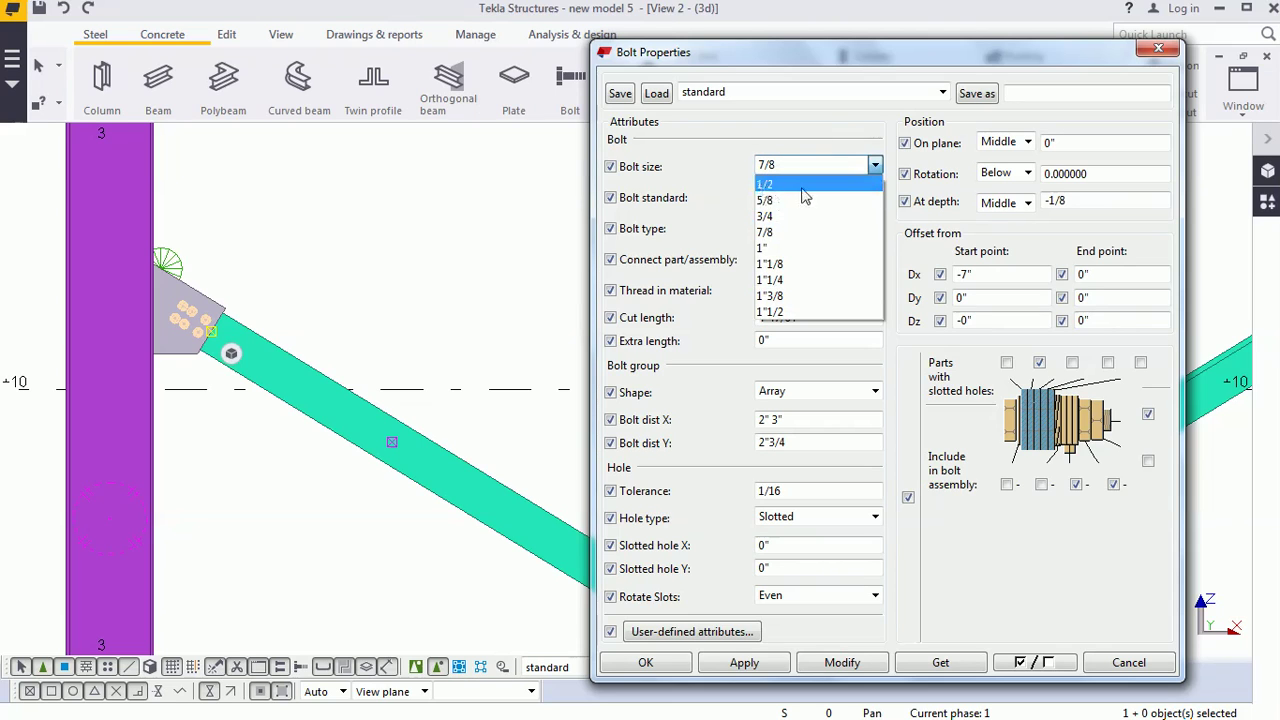
click(728, 183)
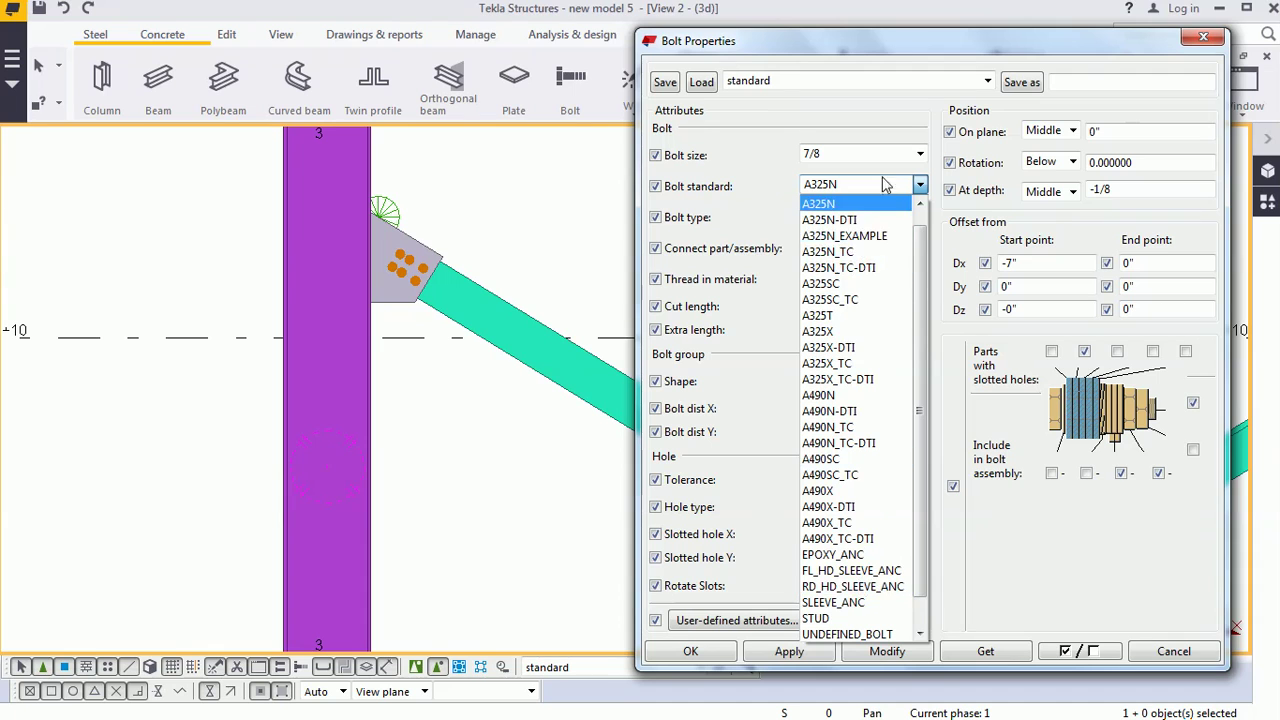
Step: Keep A325N as the standard and run Inquire on the selected bolt group
click(914, 158)
click(918, 154)
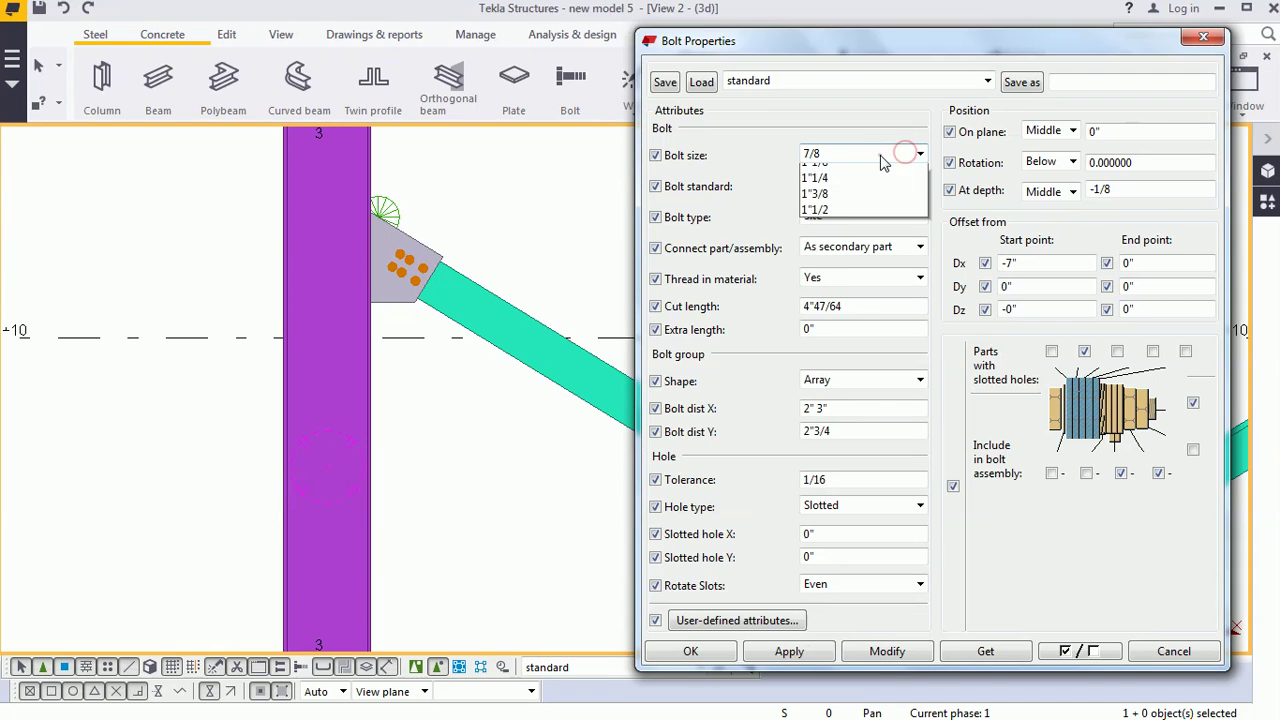
click(577, 202)
right_click(410, 263)
click(476, 326)
Step: Review the inquiry report's 7/8" A325 bolts, 2 3/4 in. long, then close it
drag(445, 175, 807, 203)
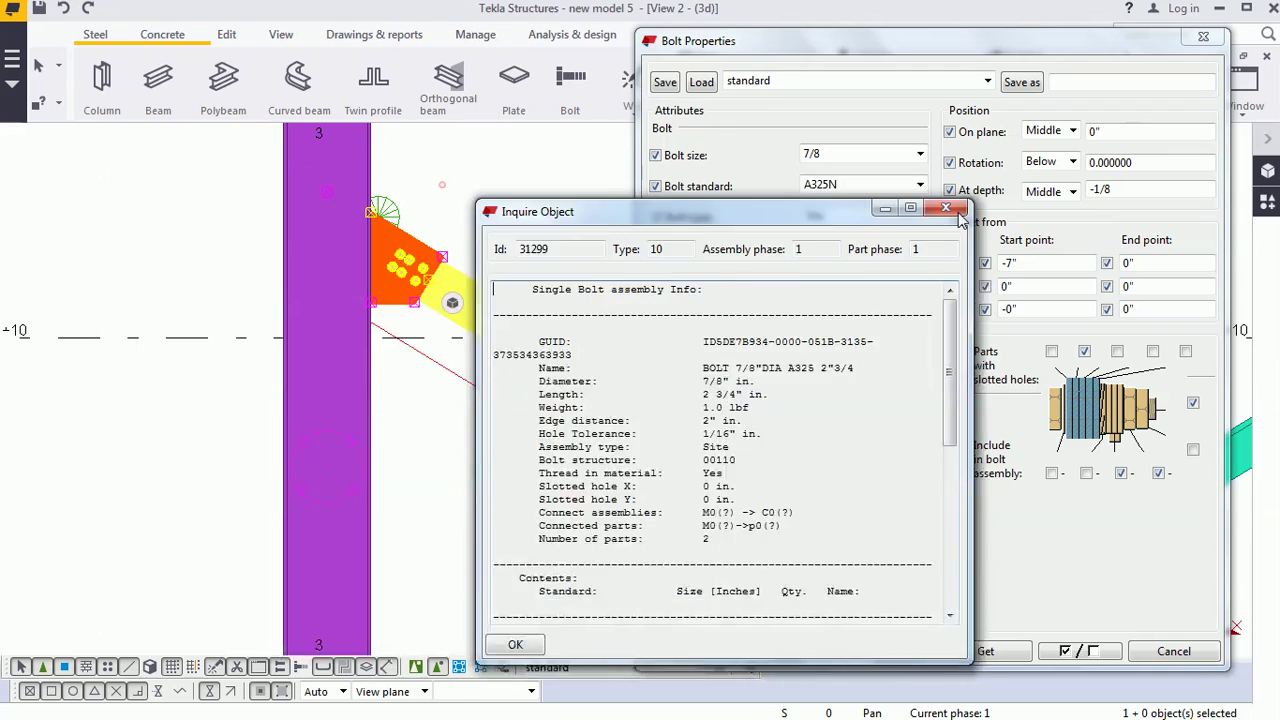
drag(958, 218, 1212, 214)
drag(1113, 363, 782, 398)
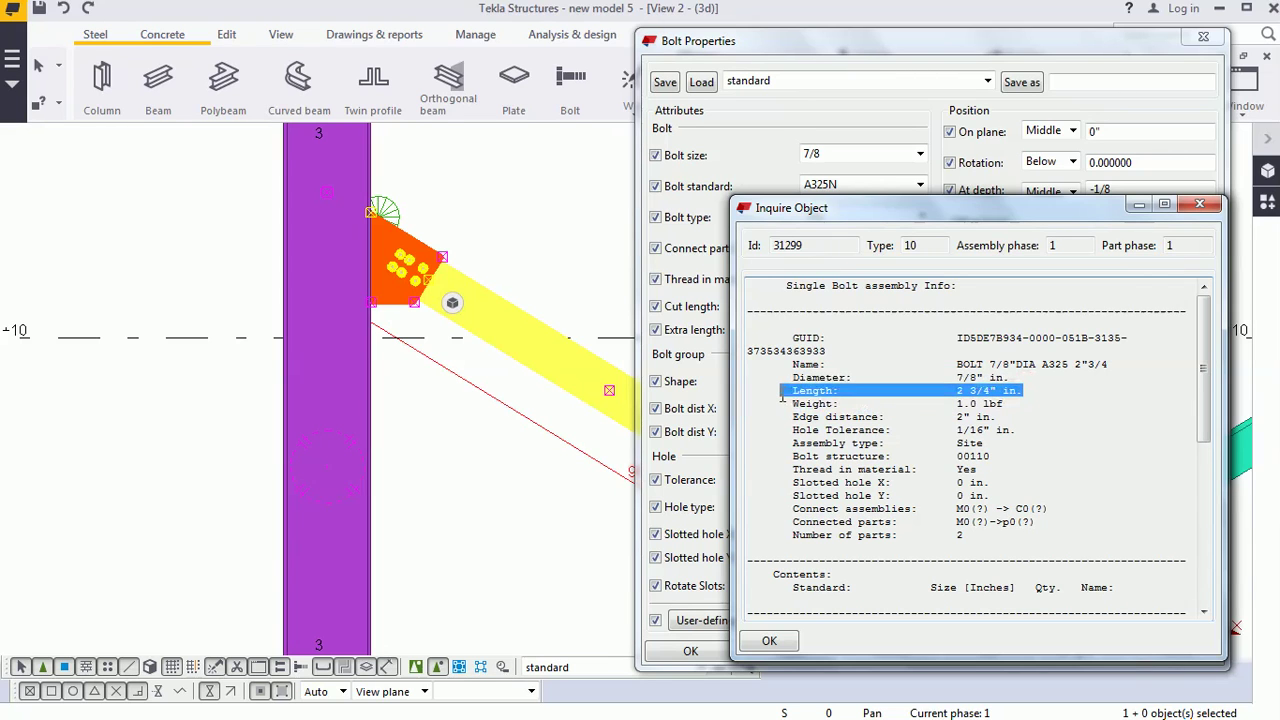
click(1200, 204)
right_click(491, 188)
Step: Set the bolt standard to A325N_EXAMPLE and apply it to the bolt group with Modify
click(512, 194)
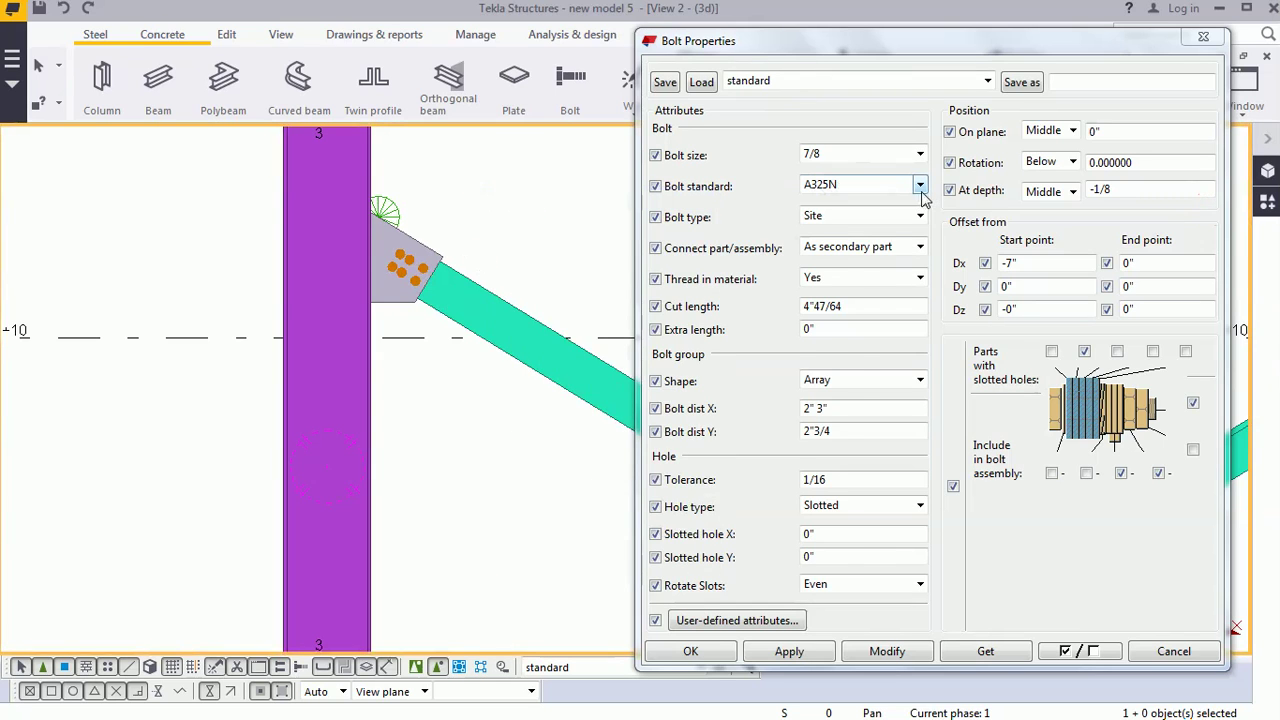
click(920, 187)
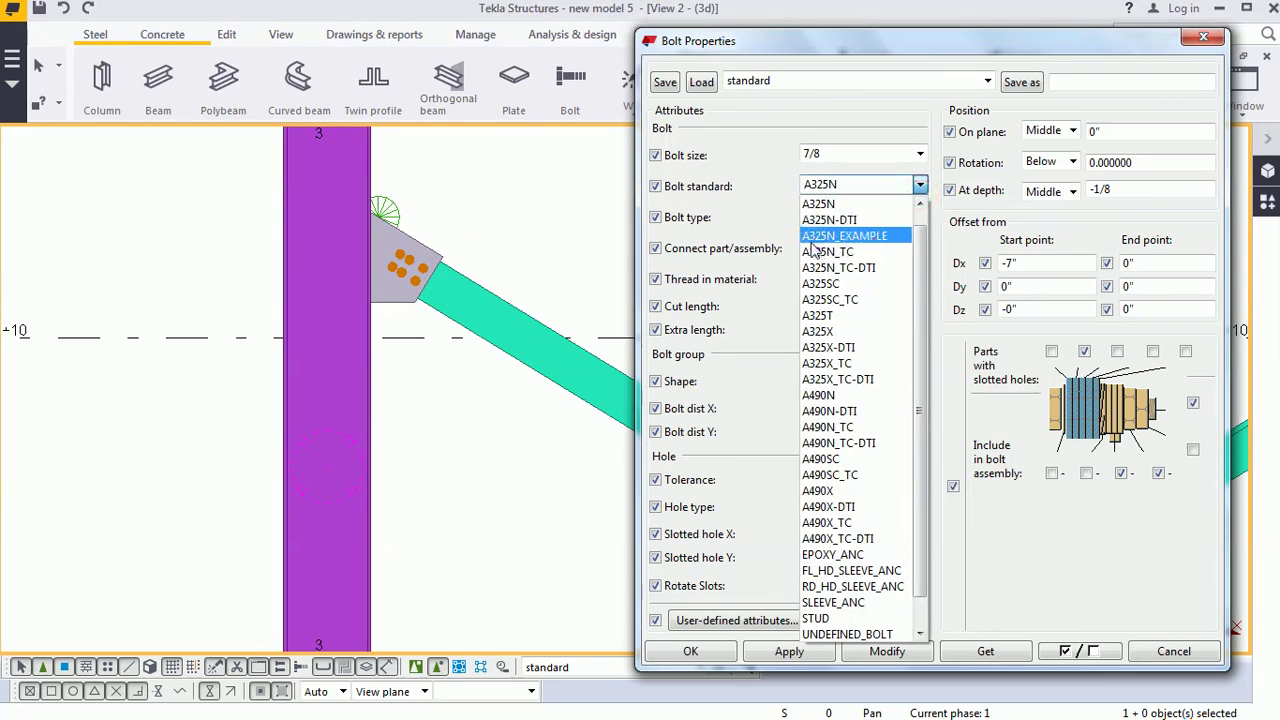
click(853, 238)
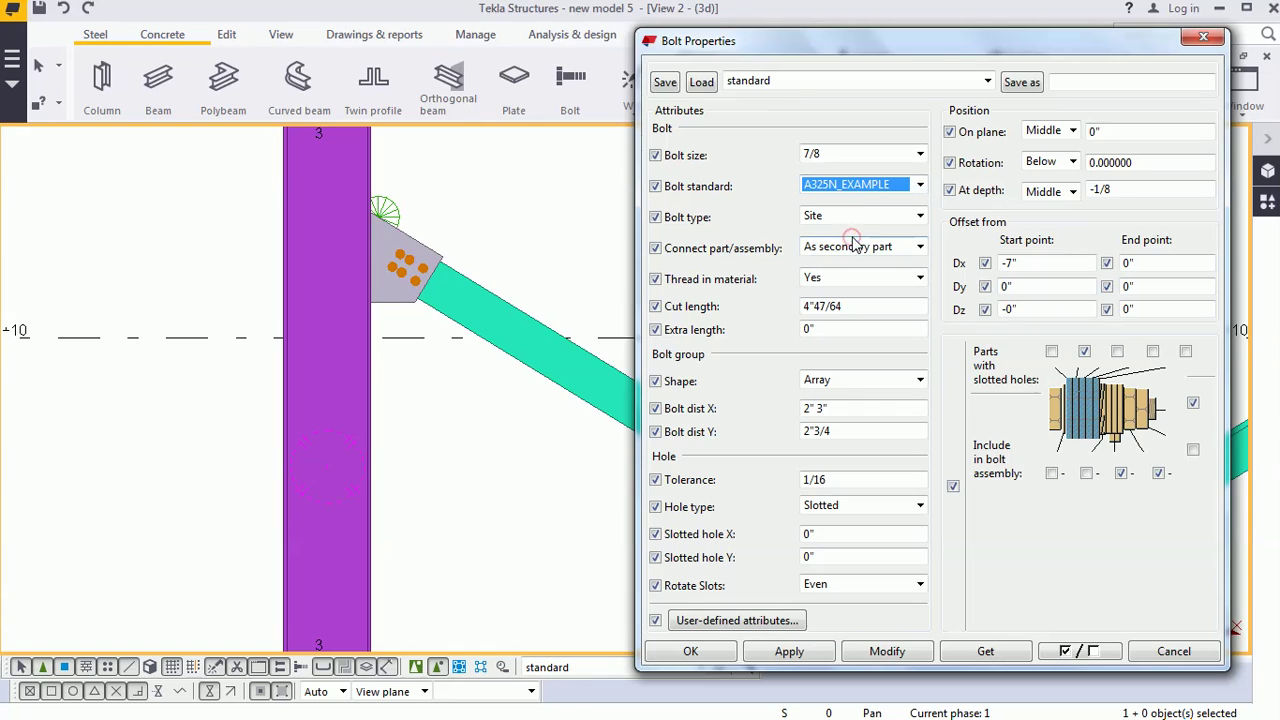
click(401, 266)
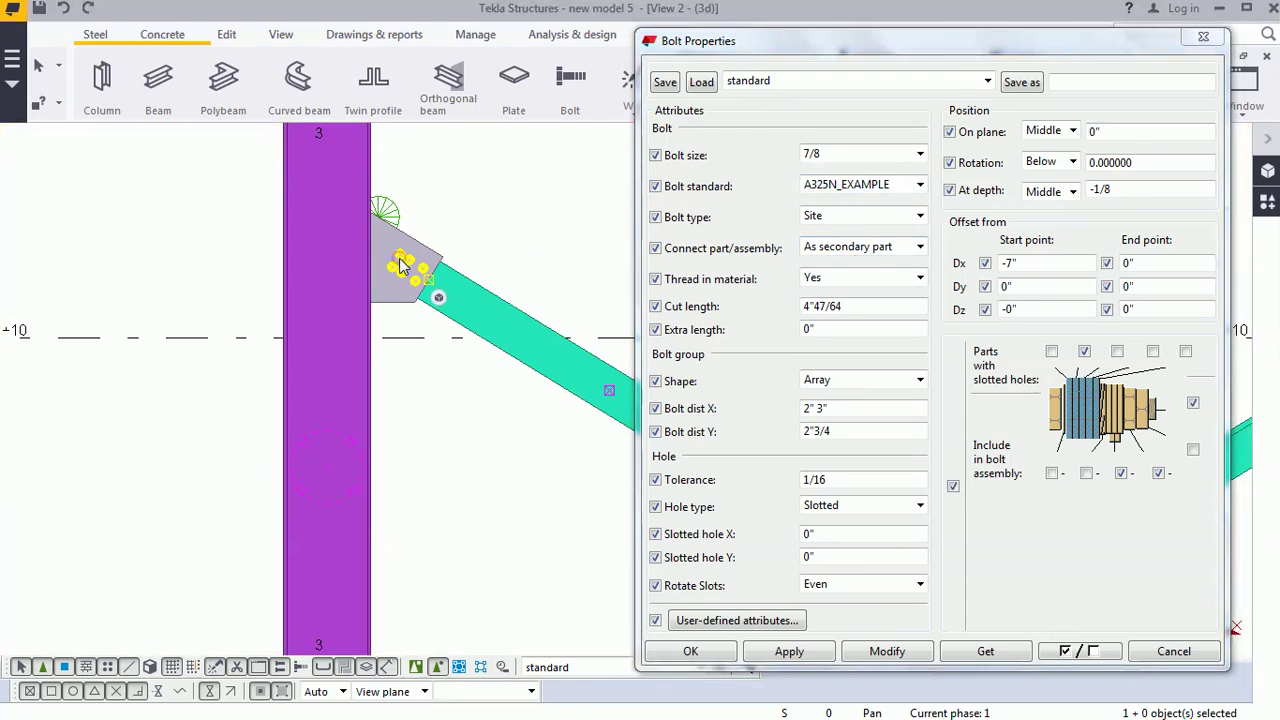
click(889, 651)
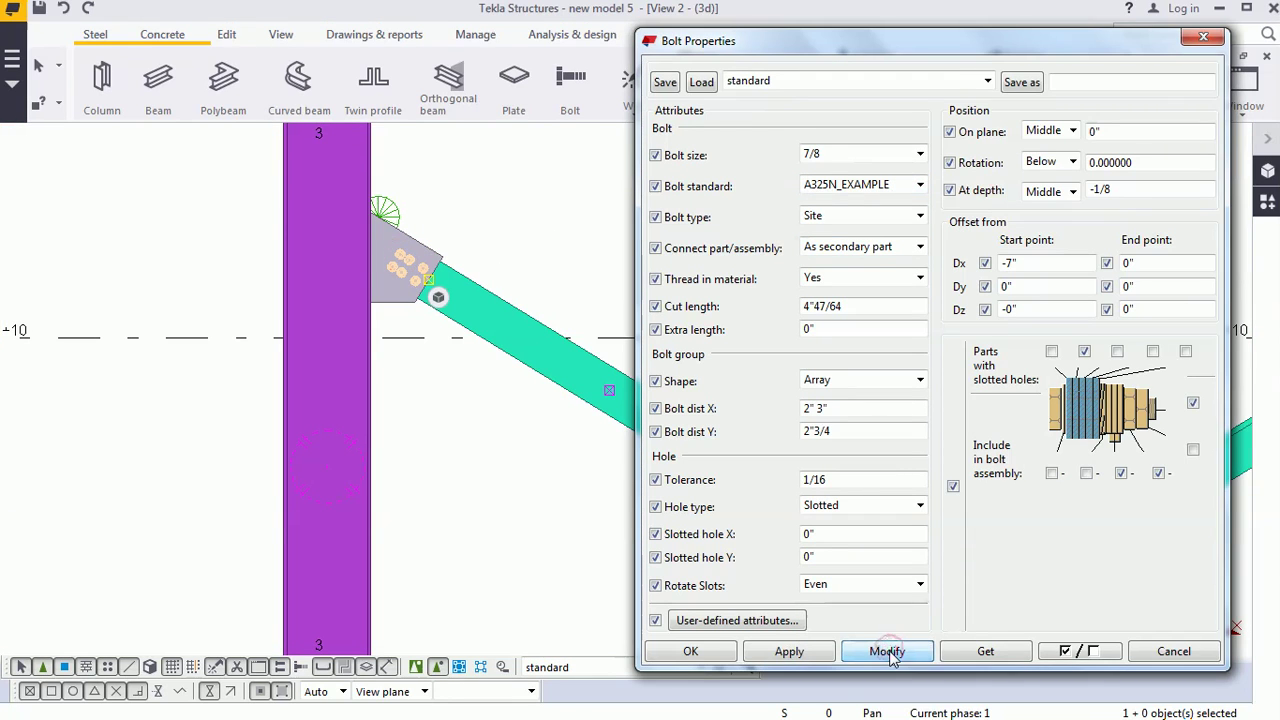
click(889, 652)
click(498, 264)
Step: Interrupt the command and pan the model so the column shifts right
right_click(486, 257)
click(491, 251)
click(540, 270)
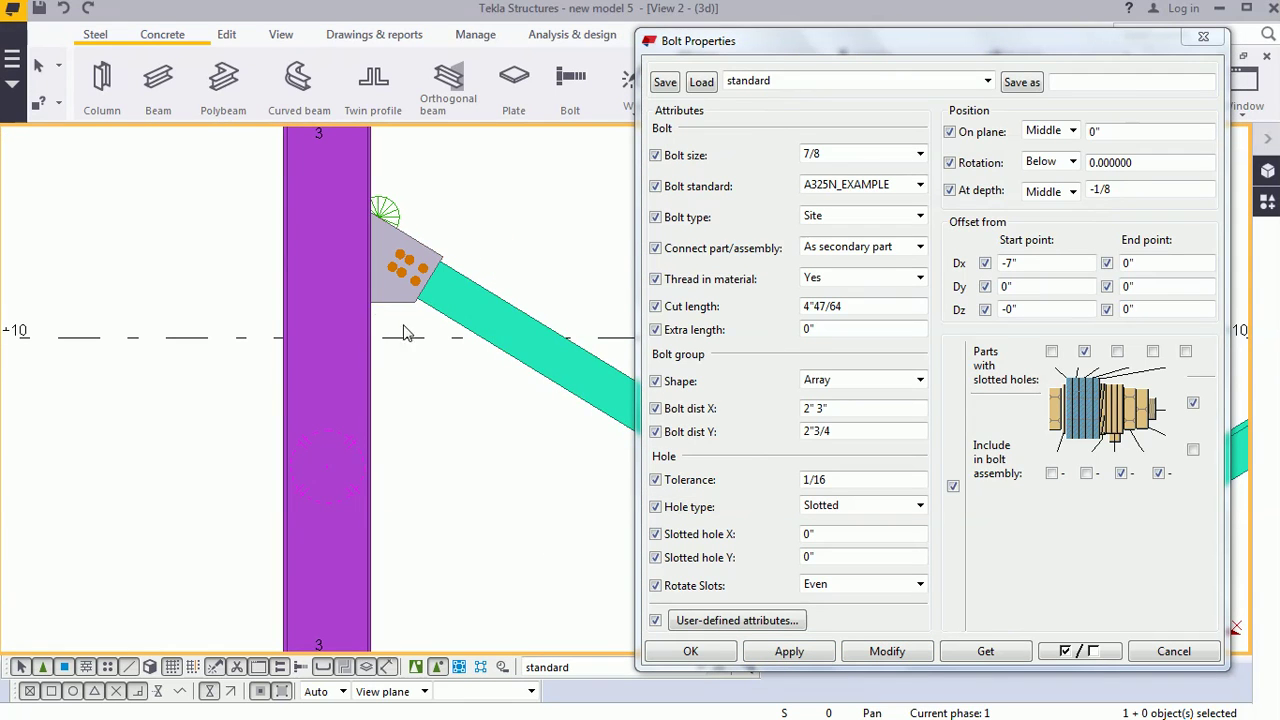
middle_drag(405, 333, 493, 333)
click(11, 62)
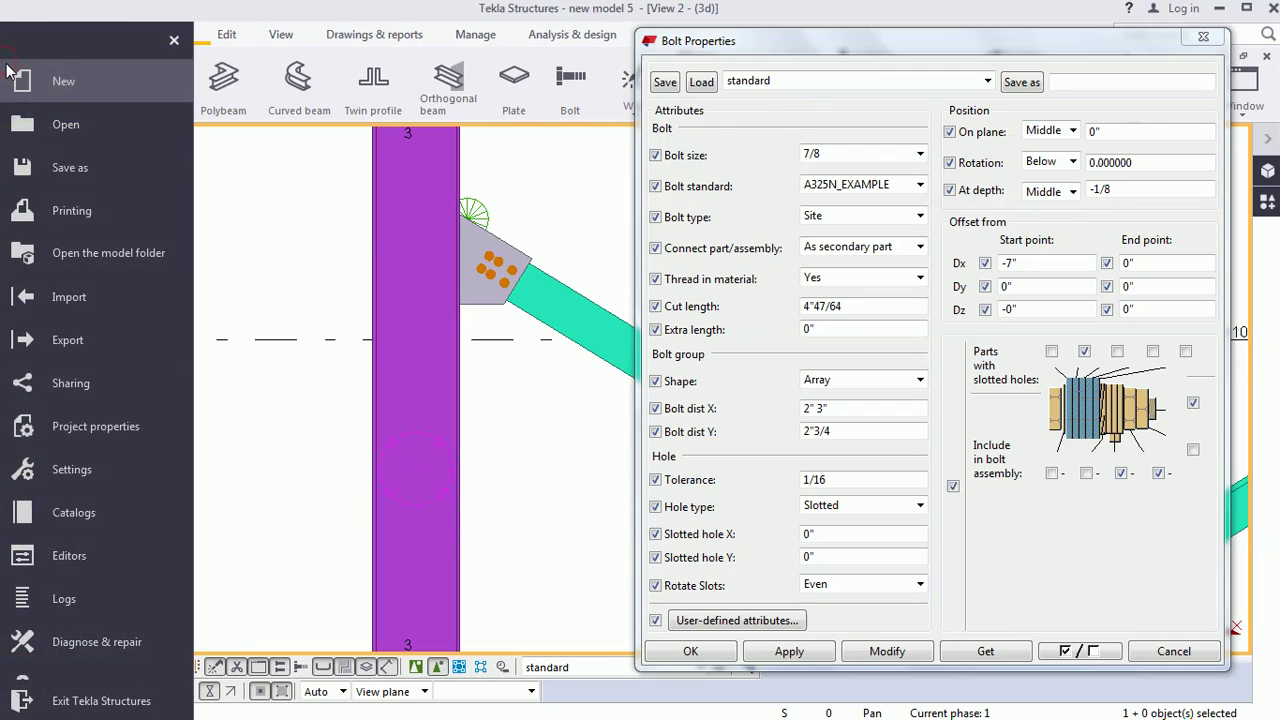
Step: Open the Bolt Catalog from File > Catalogs and move it aside
click(72, 501)
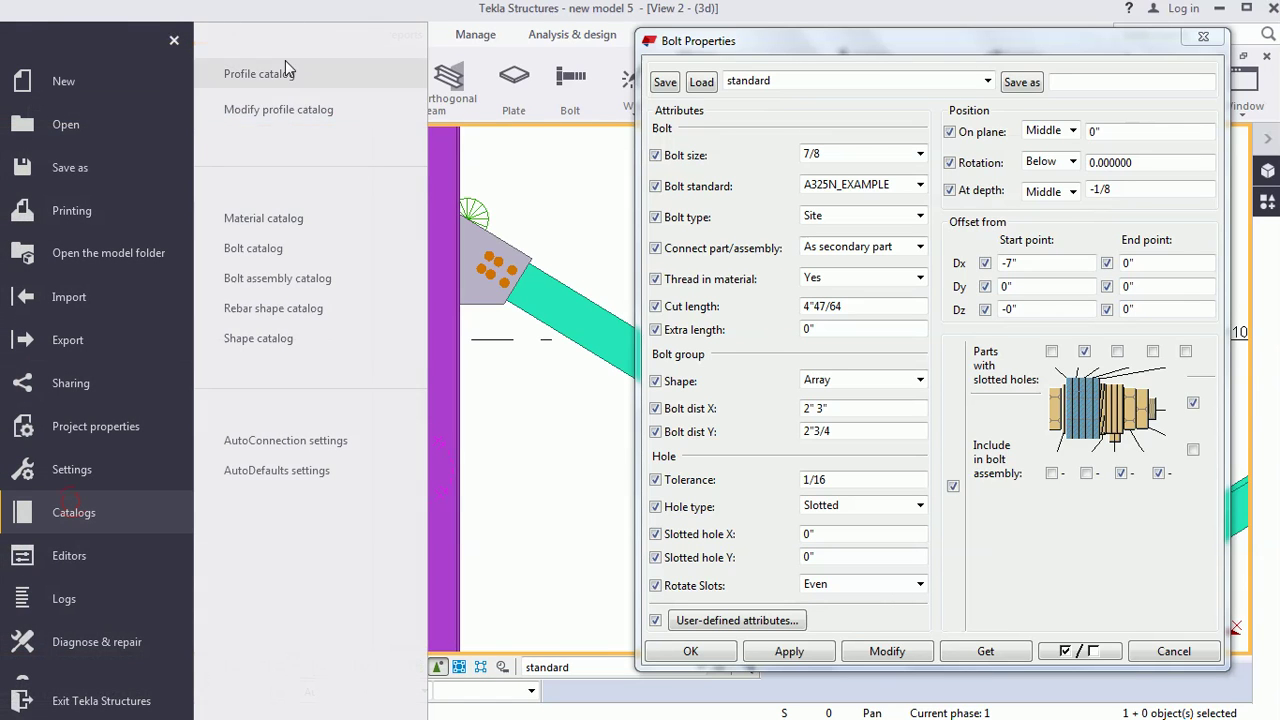
click(282, 252)
drag(314, 221, 420, 71)
Step: Open the Bolt Assembly Catalog and arrange both catalog windows beside Bolt Properties
click(11, 62)
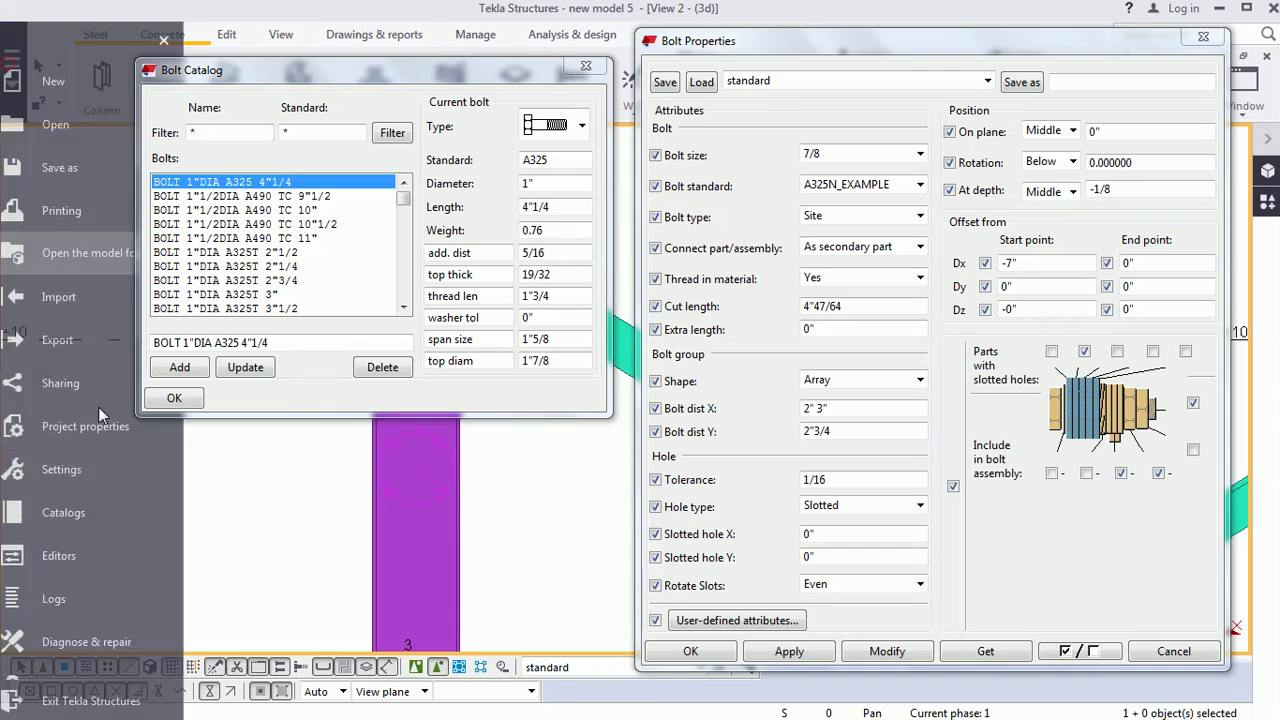
click(81, 502)
drag(506, 76, 770, 28)
click(266, 273)
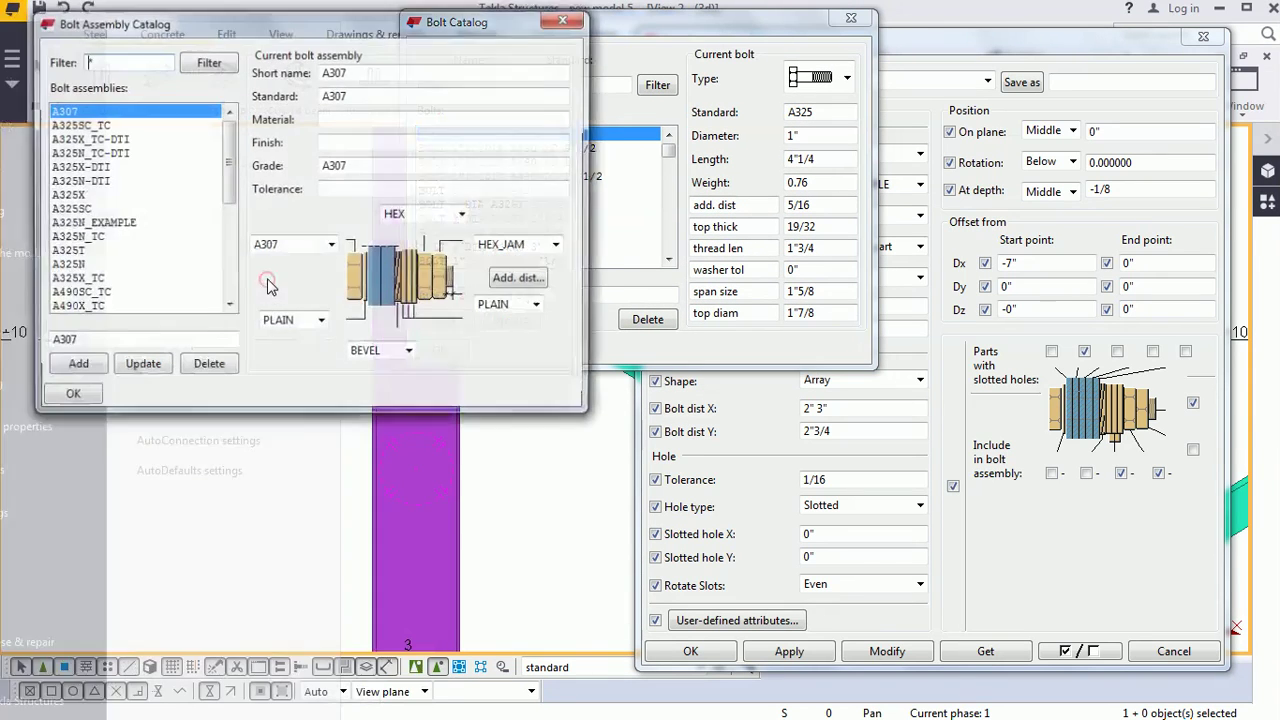
drag(300, 24, 557, 288)
drag(600, 38, 930, 321)
drag(657, 291, 366, 26)
mouse_move(853, 307)
mouse_down()
mouse_move(847, 326)
mouse_move(861, 330)
mouse_up()
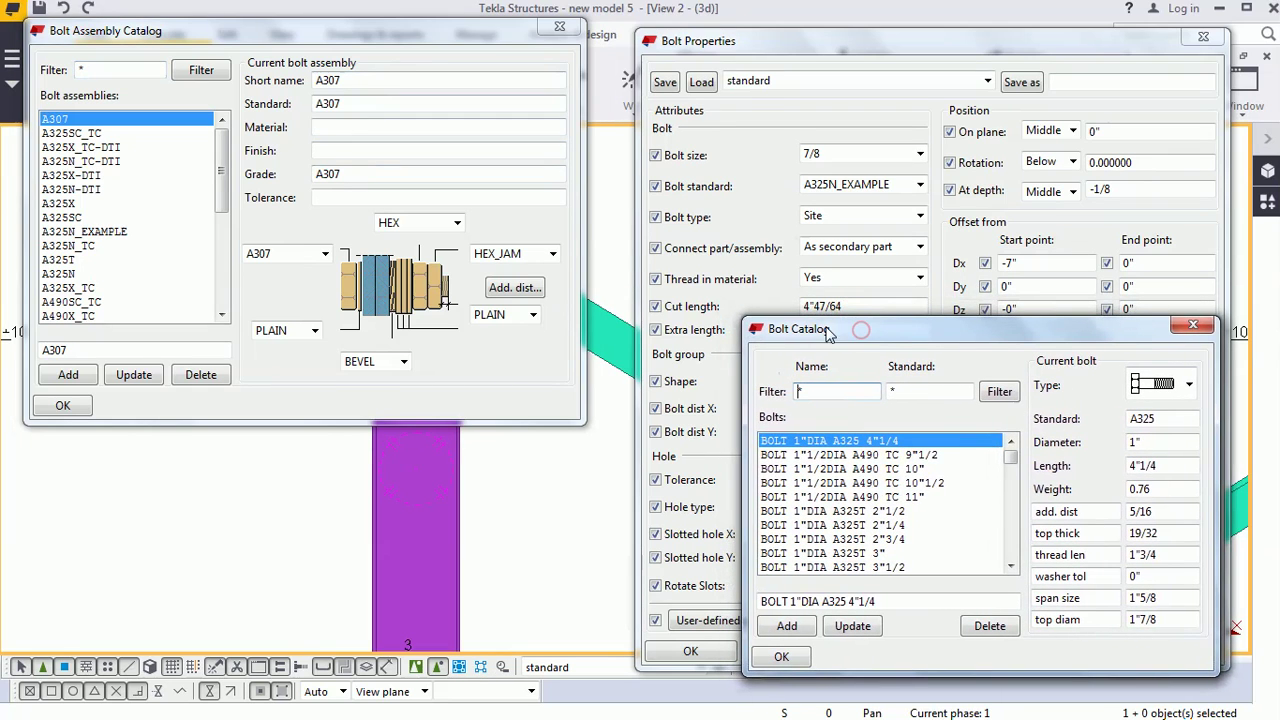
Step: Load A325X_TC in the Bolt Assembly Catalog: HEAVY_HEX heads, A325TC bolts, HV_HEX_JAM nuts
click(897, 190)
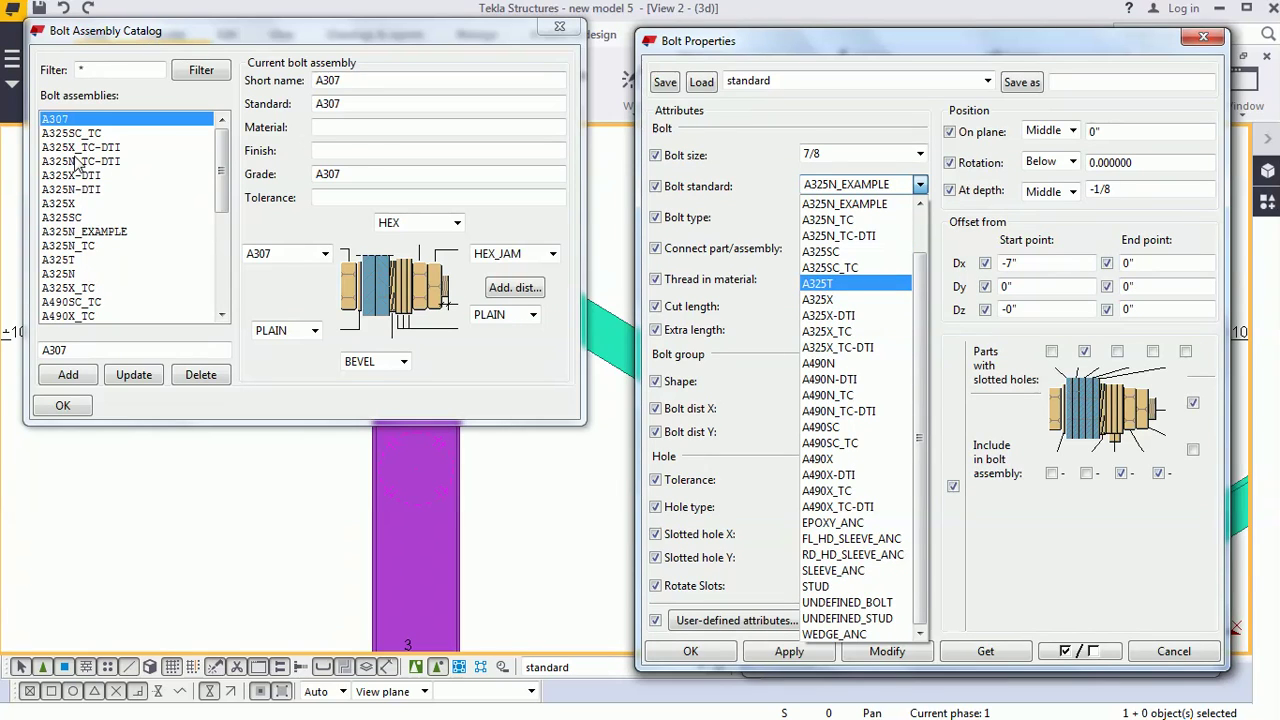
click(67, 287)
double_click(98, 350)
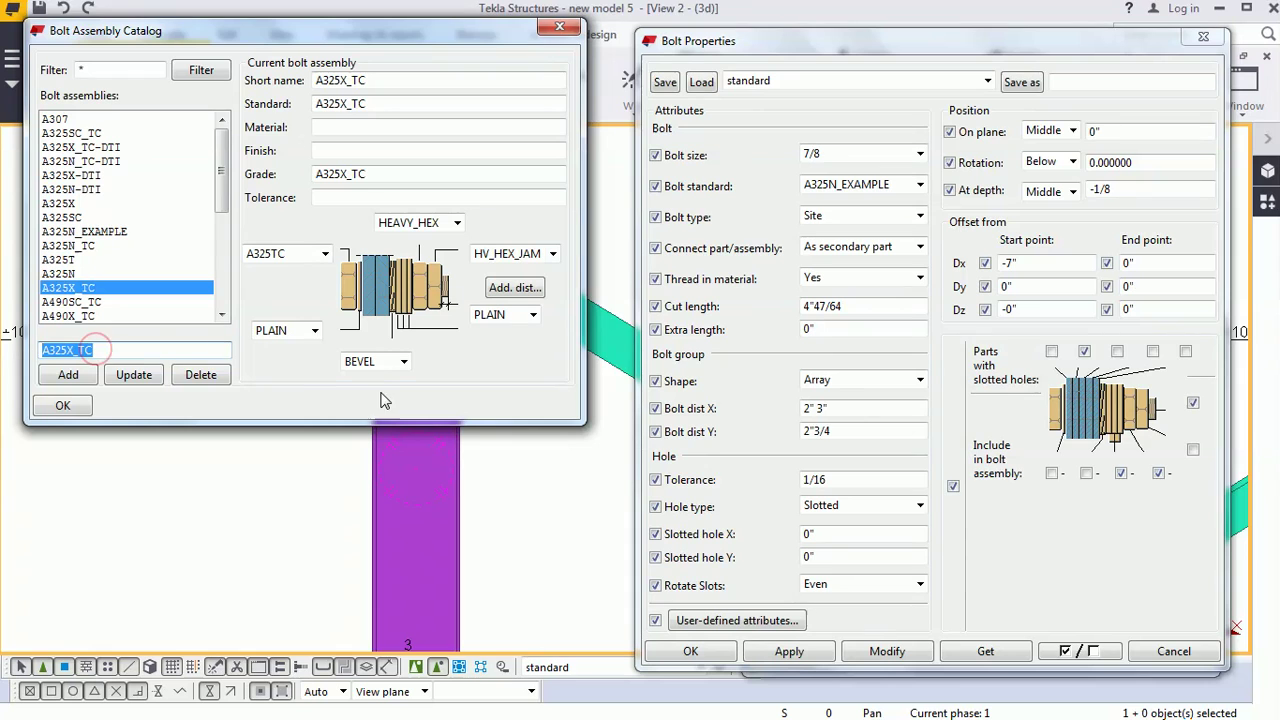
click(883, 192)
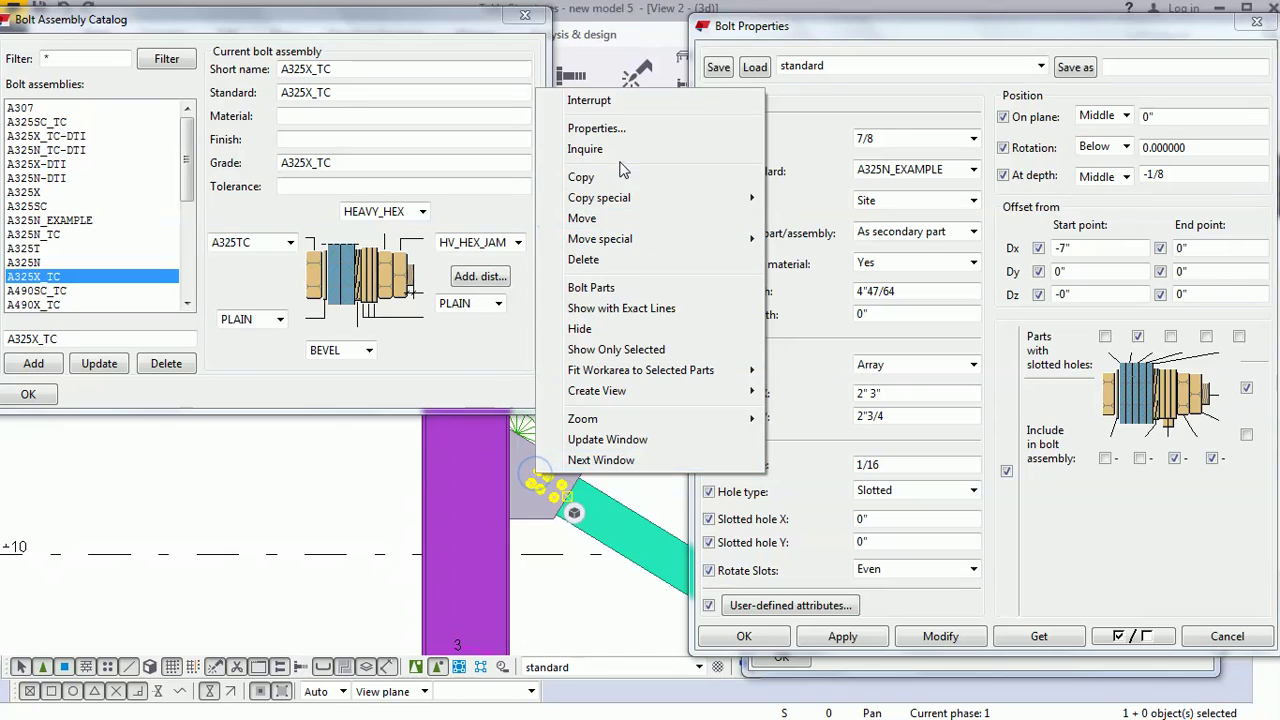
Step: Inquire the bolt group, highlight its name BOLT 7/8"DIA A325 2"3/4, and raise the Bolt Catalog
click(622, 152)
drag(1117, 366, 790, 366)
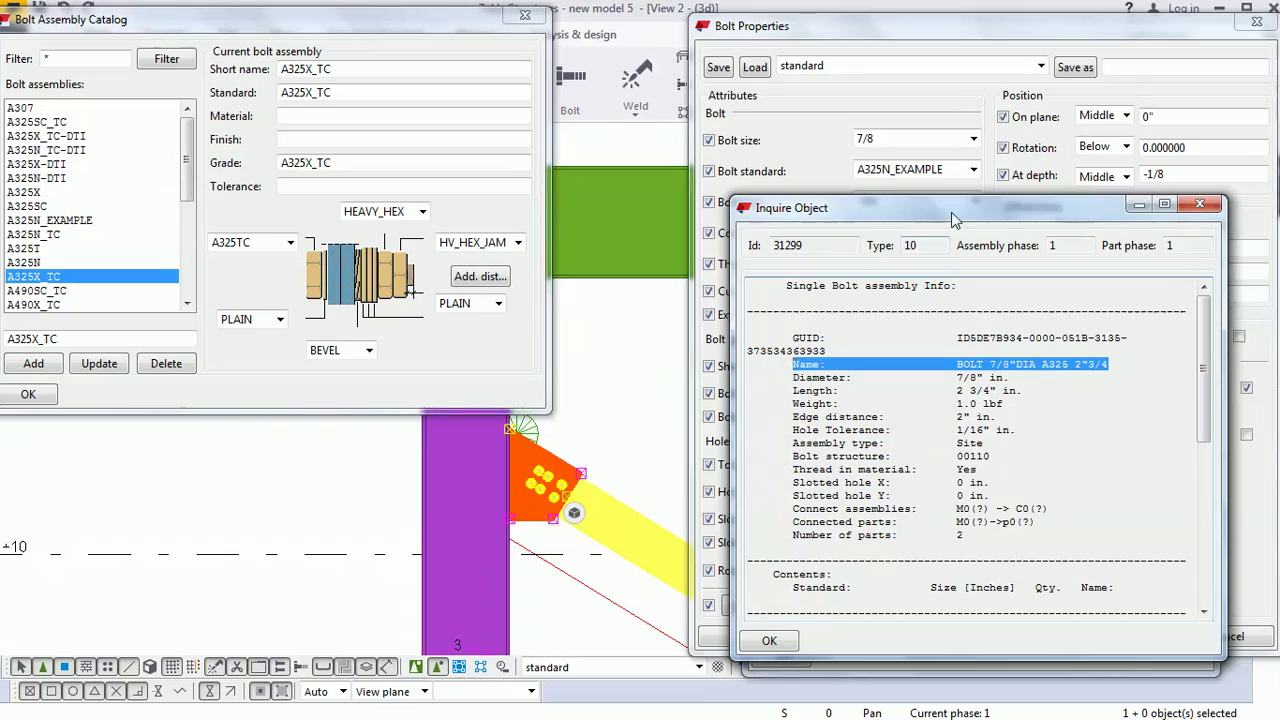
drag(957, 215, 469, 211)
click(1032, 660)
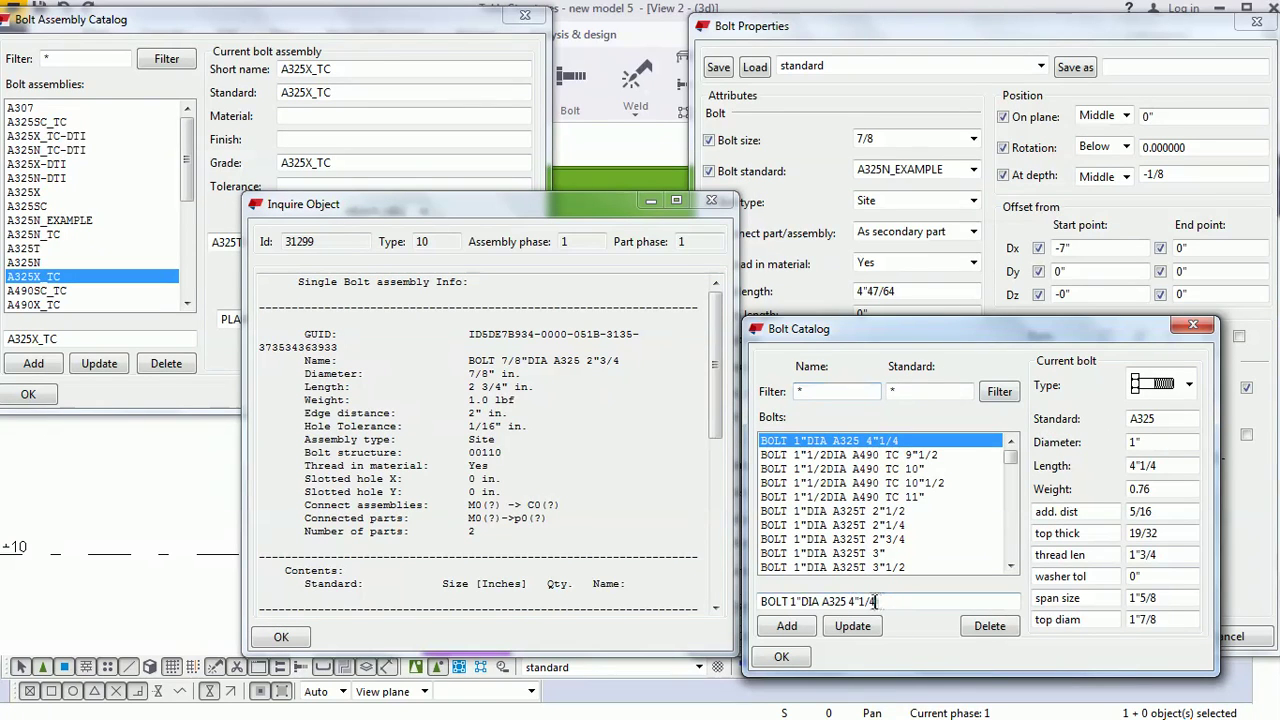
Step: Compare the catalog bolt's name and 7/8" diameter against the inquiry report
triple_click(874, 601)
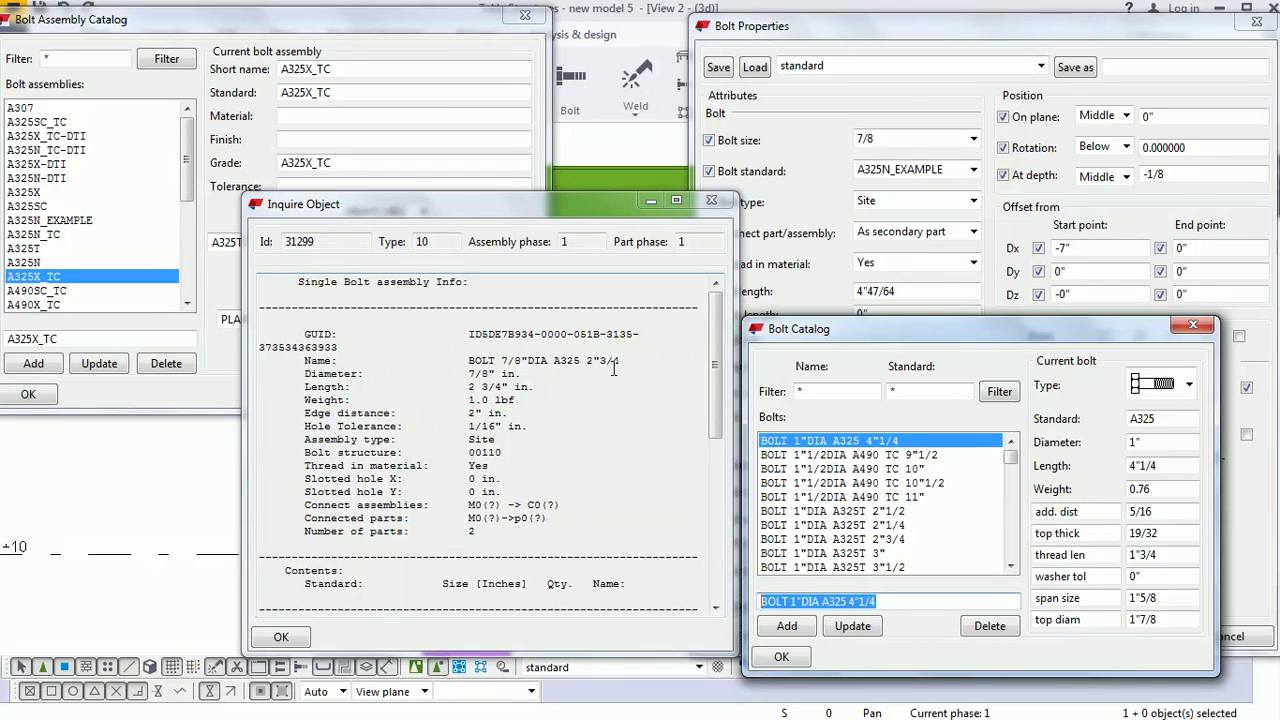
mouse_move(622, 360)
mouse_down()
mouse_move(280, 350)
mouse_move(480, 378)
mouse_move(636, 364)
mouse_up()
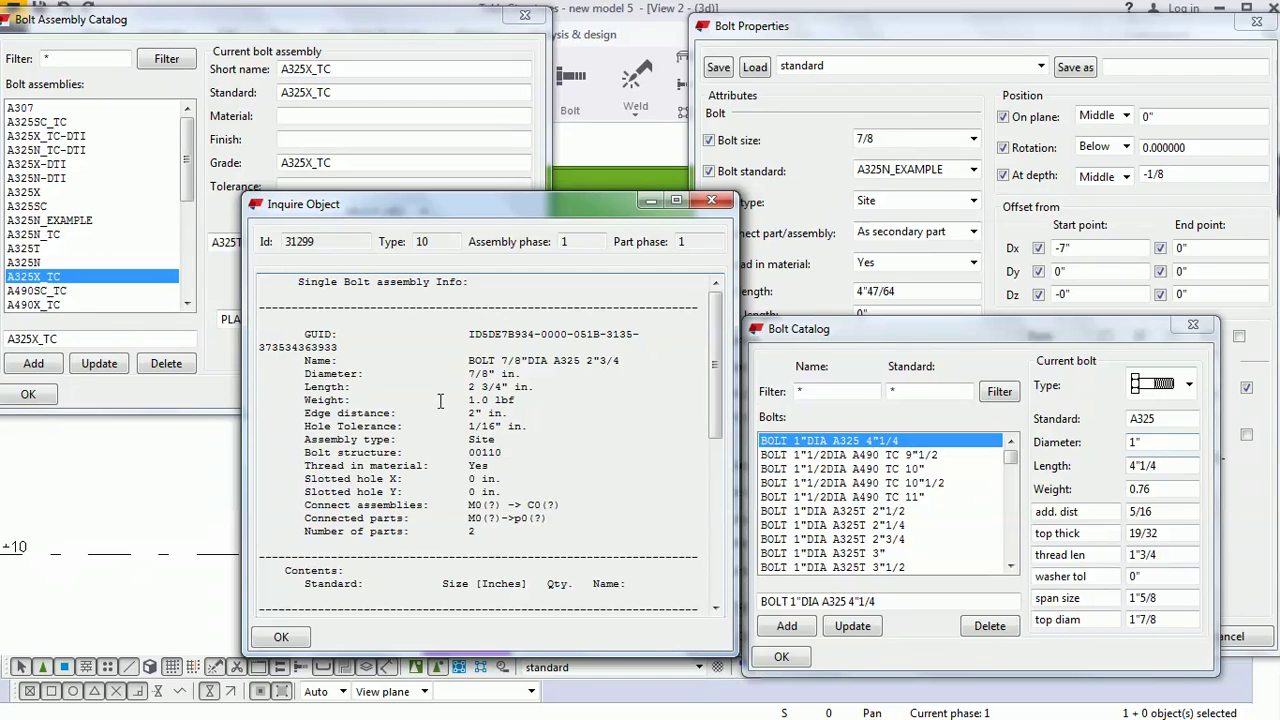
drag(534, 373, 285, 371)
click(285, 370)
click(1135, 442)
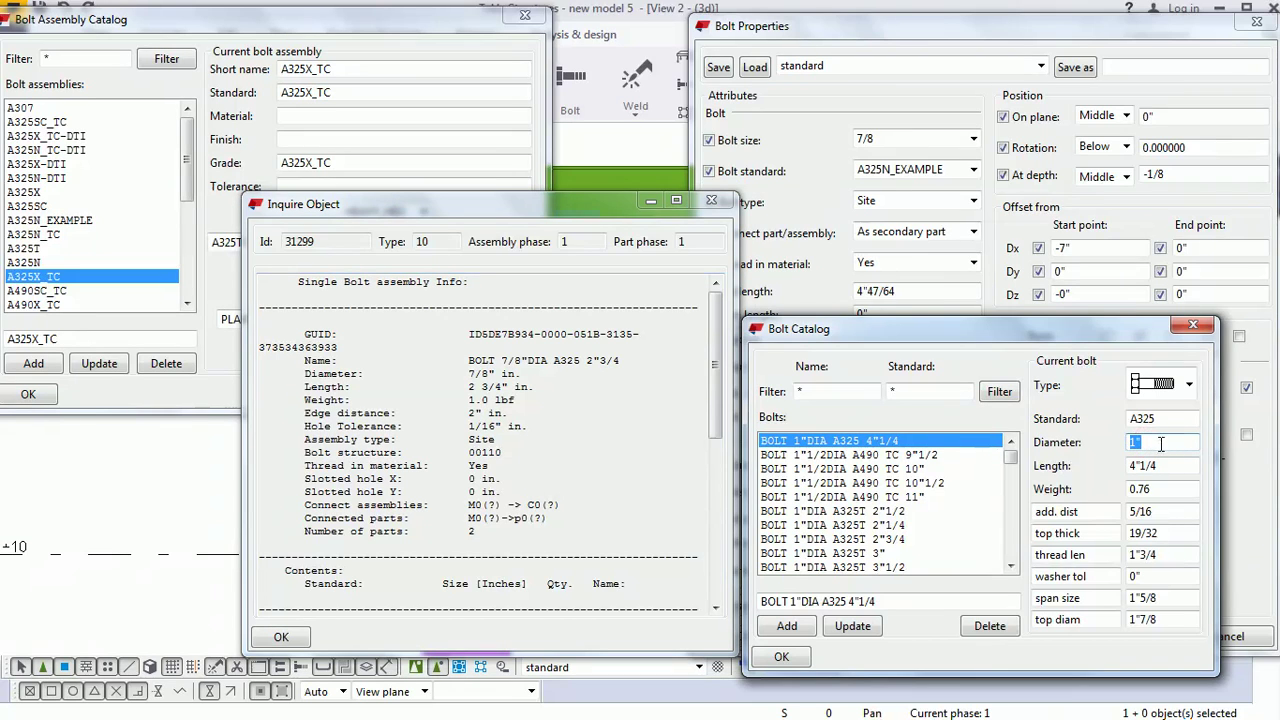
drag(527, 373, 470, 373)
click(516, 372)
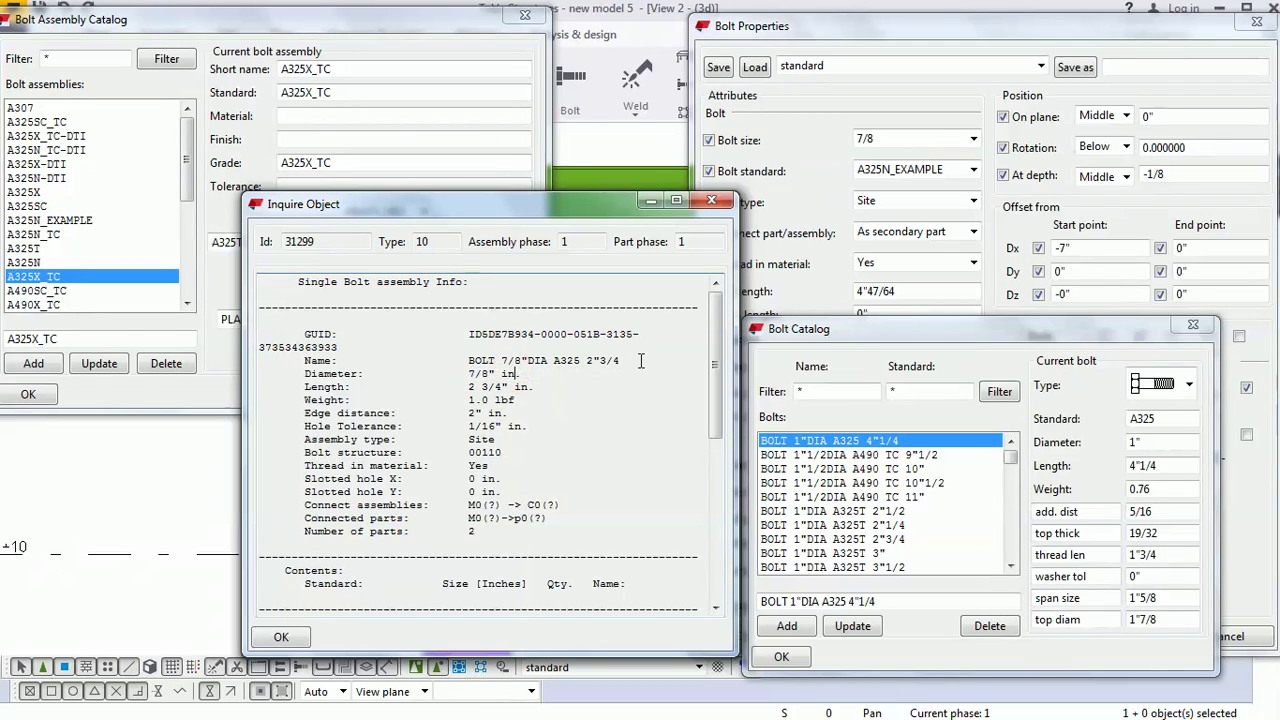
Step: Copy the name BOLT 7/8"DIA A325 2"3/4 and filter the Bolt Catalog by it
drag(622, 360, 470, 360)
key(ctrl+c)
click(470, 362)
drag(620, 360, 474, 360)
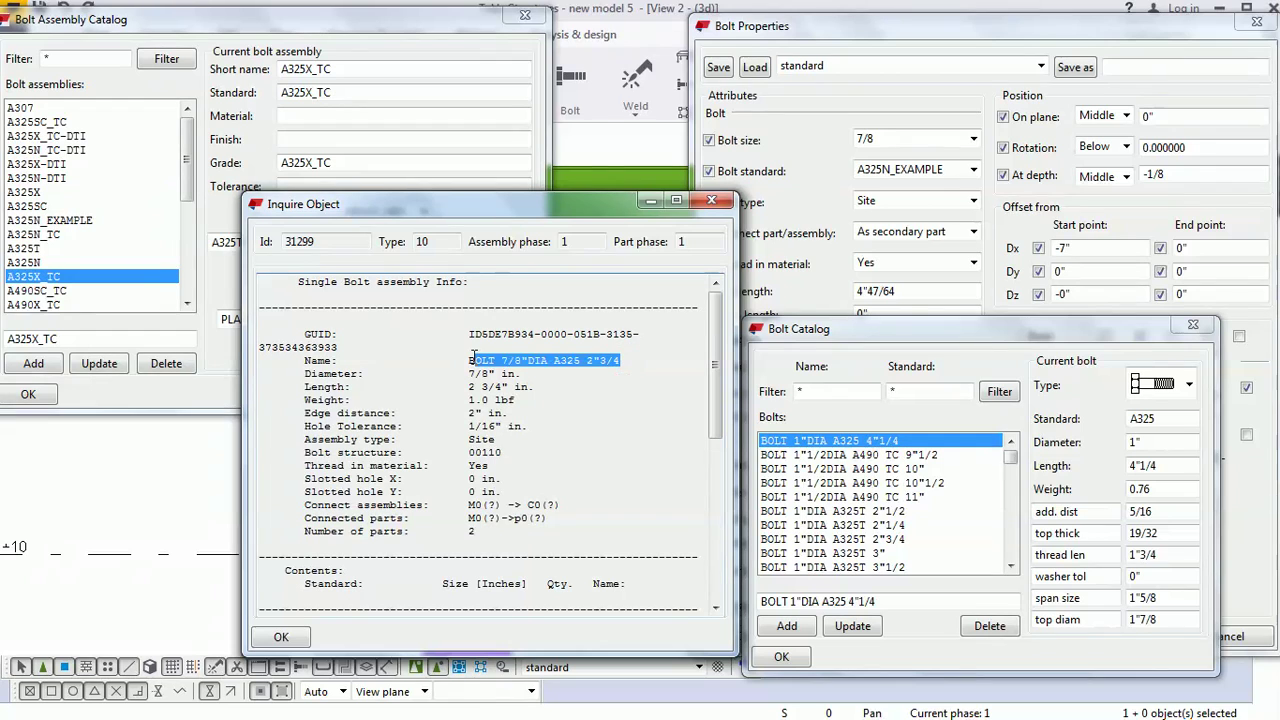
click(798, 391)
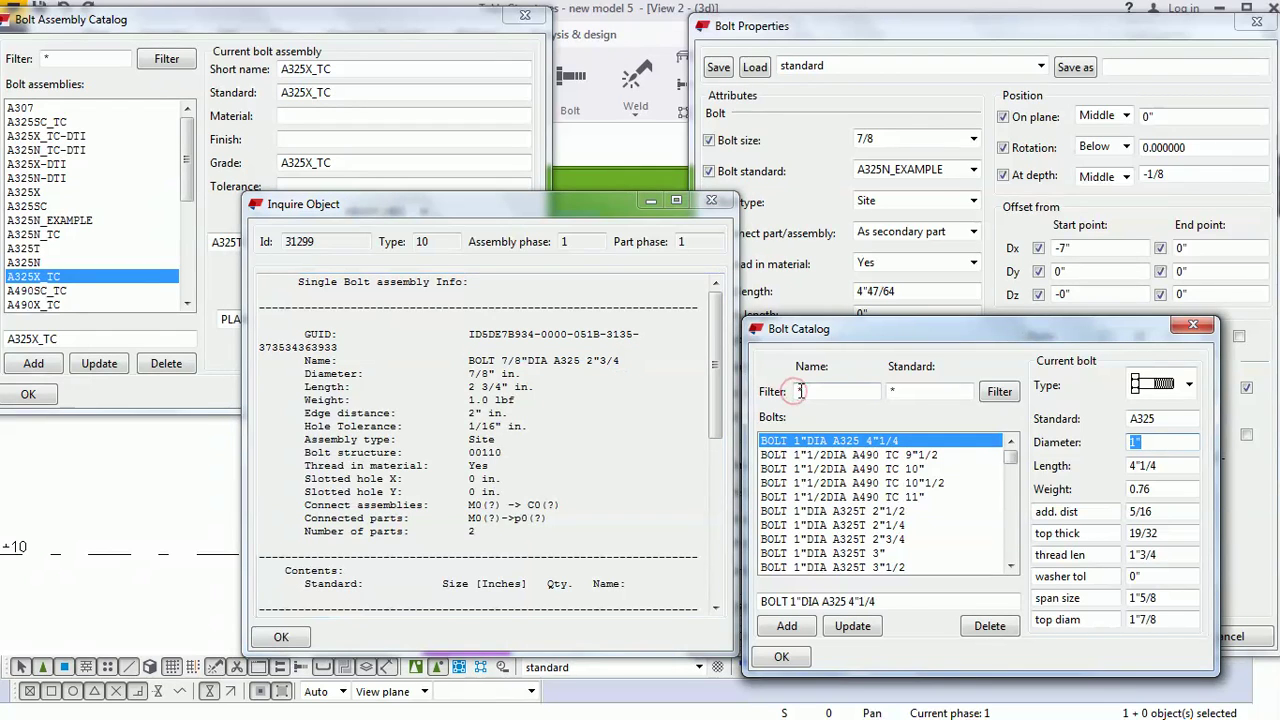
key(ctrl+v)
click(999, 391)
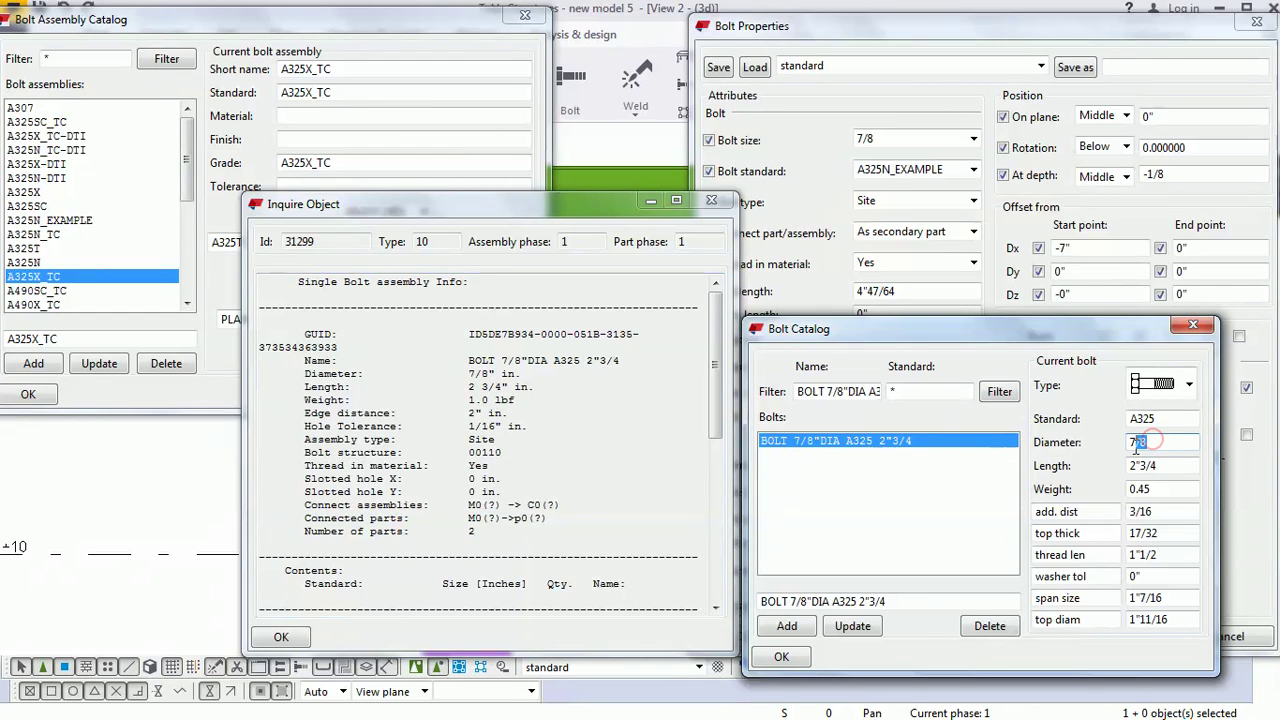
Step: Confirm the 7/8 diameter and 2"3/4 length match between report and catalog bolt
double_click(525, 375)
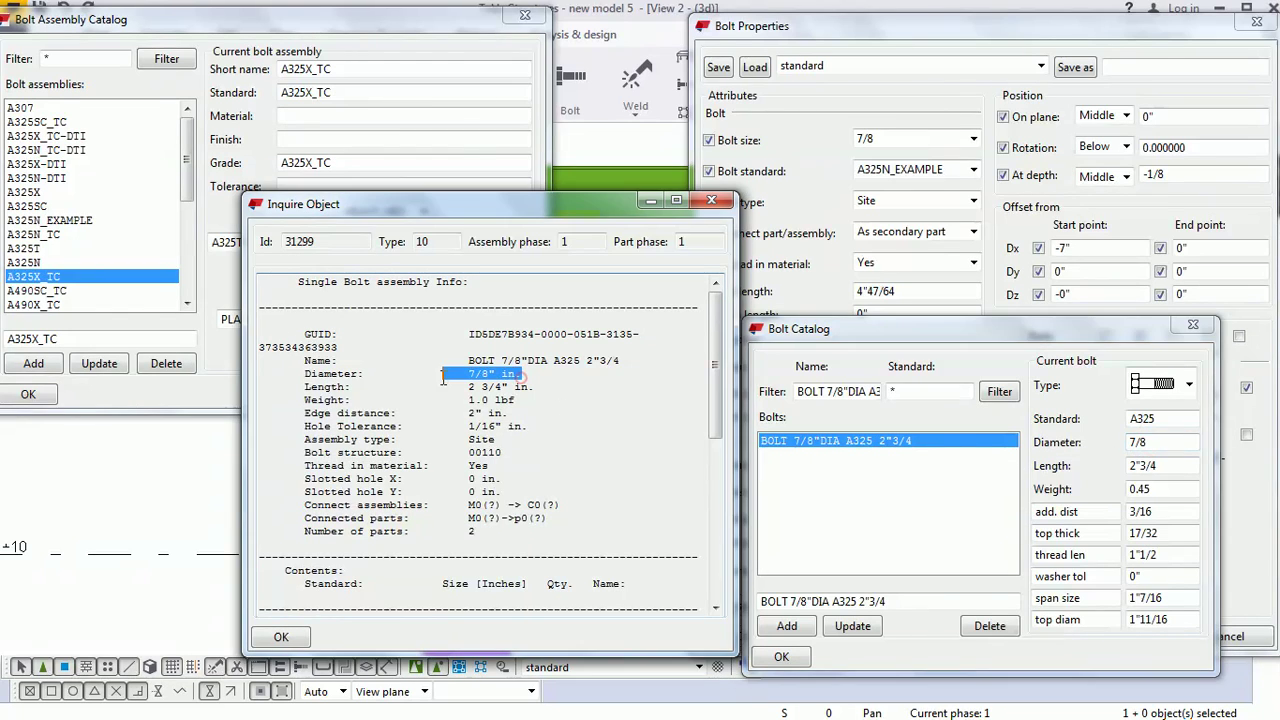
click(972, 139)
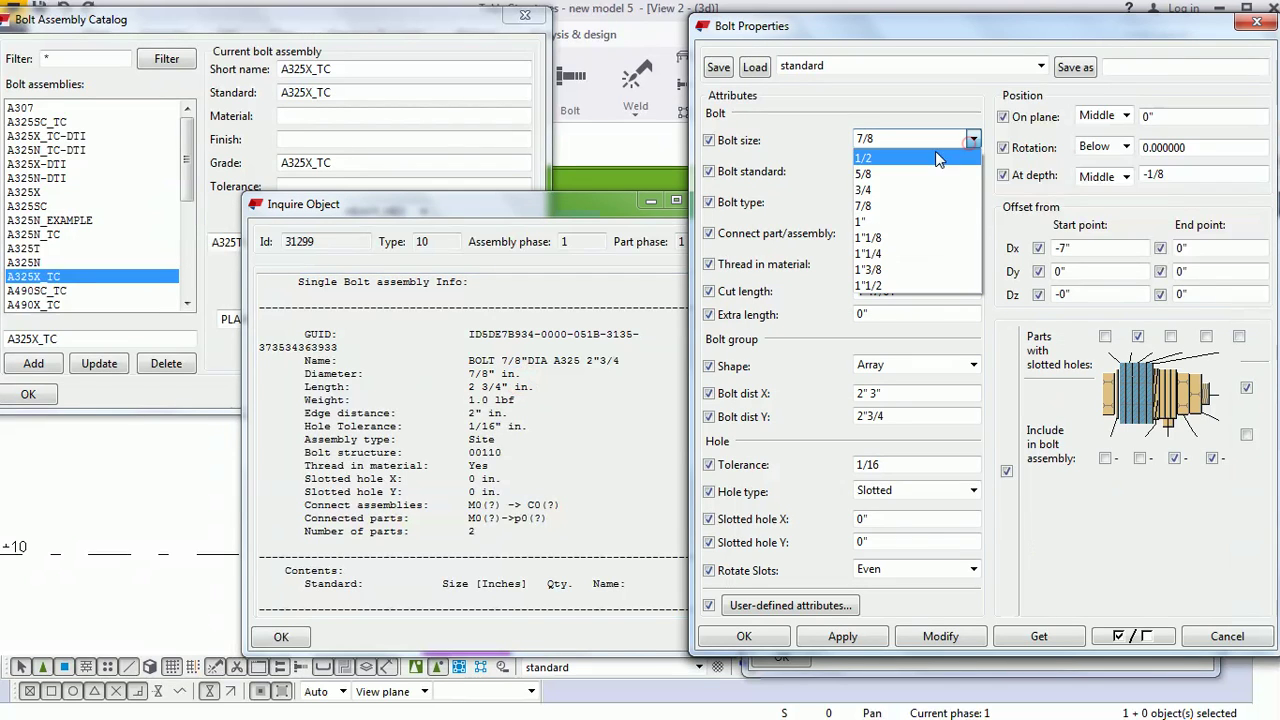
click(514, 384)
click(889, 674)
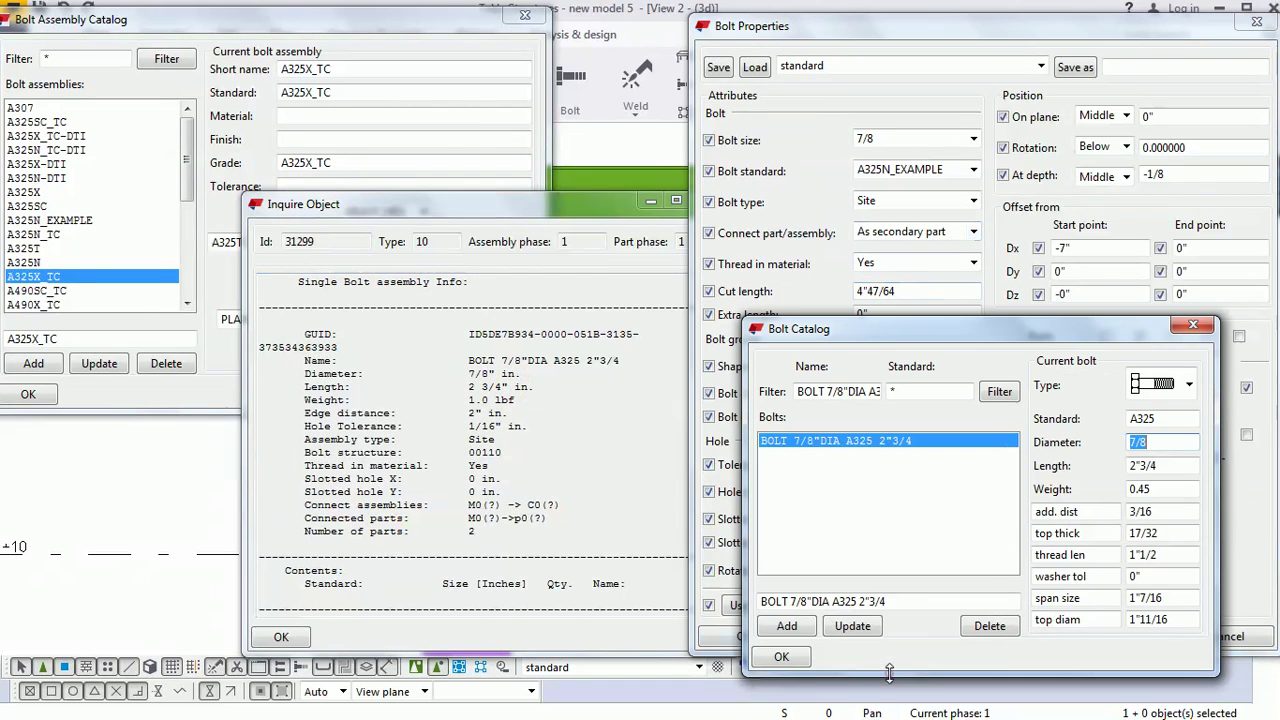
drag(529, 385, 305, 386)
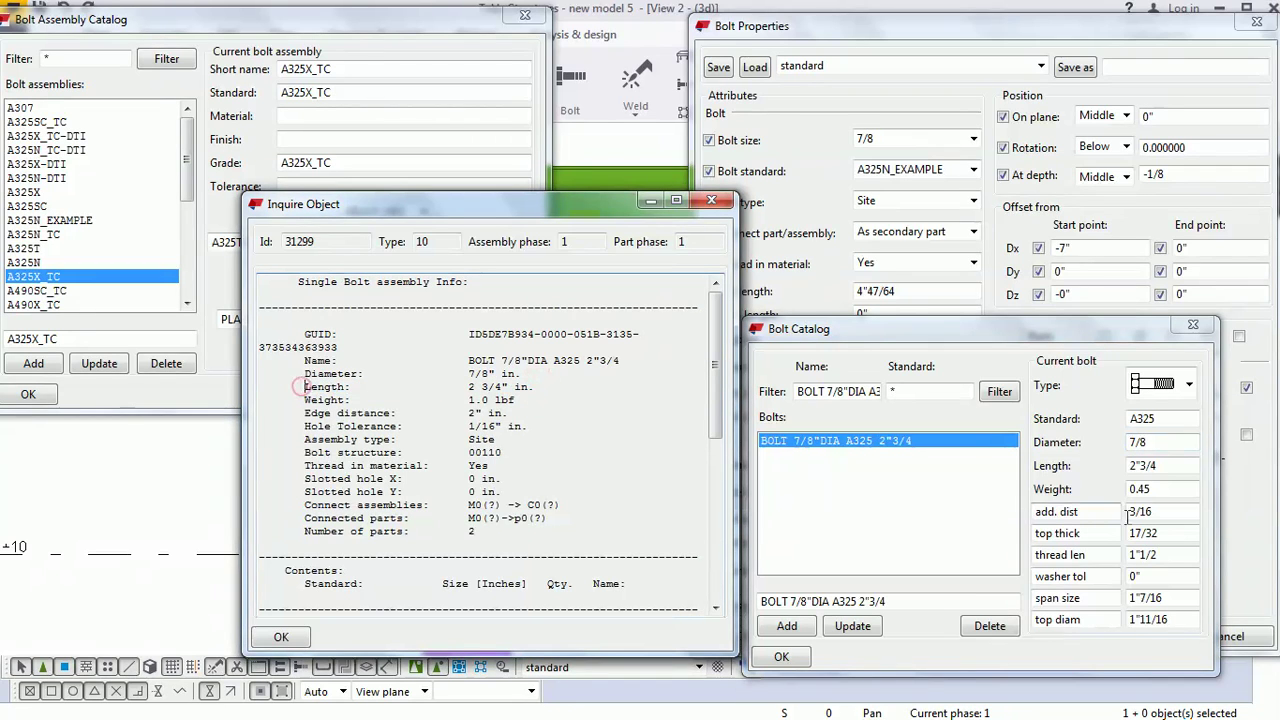
drag(1180, 465, 1128, 466)
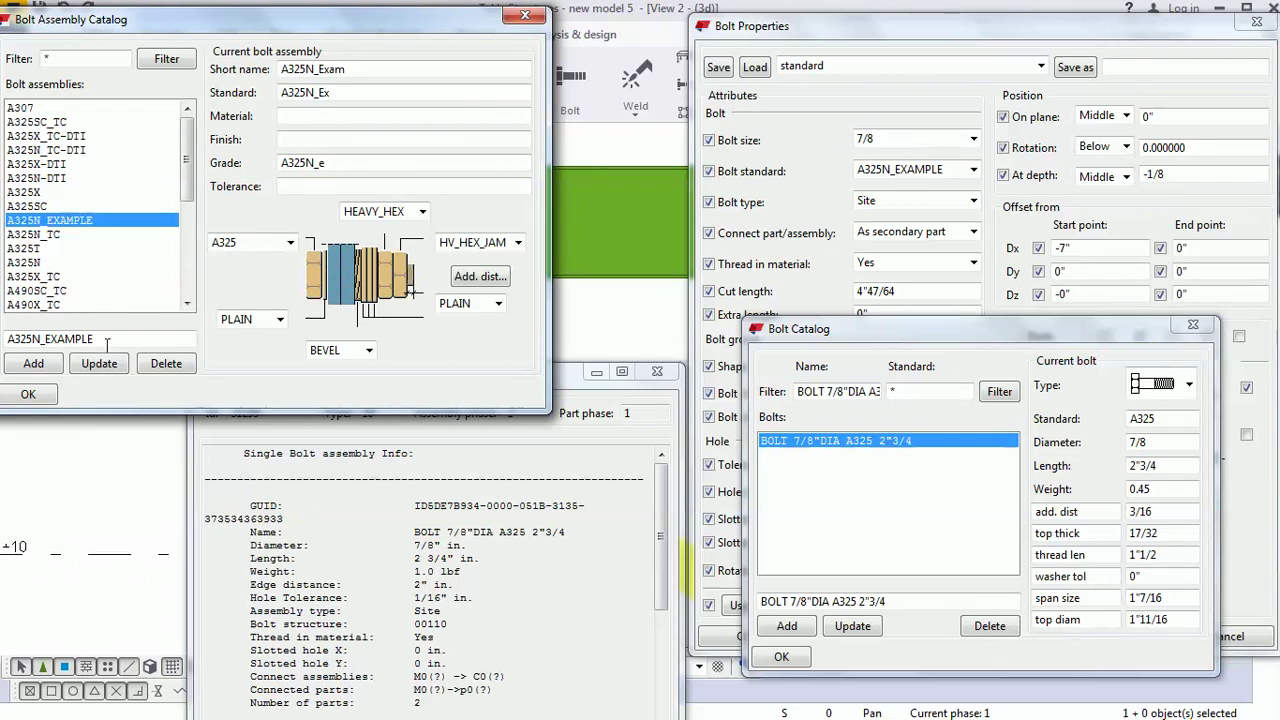
Step: Inspect the A325N_EXAMPLE assembly's standard and grade values against the catalog's A325 bolt
click(91, 340)
key(shift+Left)
key(shift+Left)
key(shift+Left)
key(shift+Left)
key(shift+Left)
key(shift+Left)
key(shift+Left)
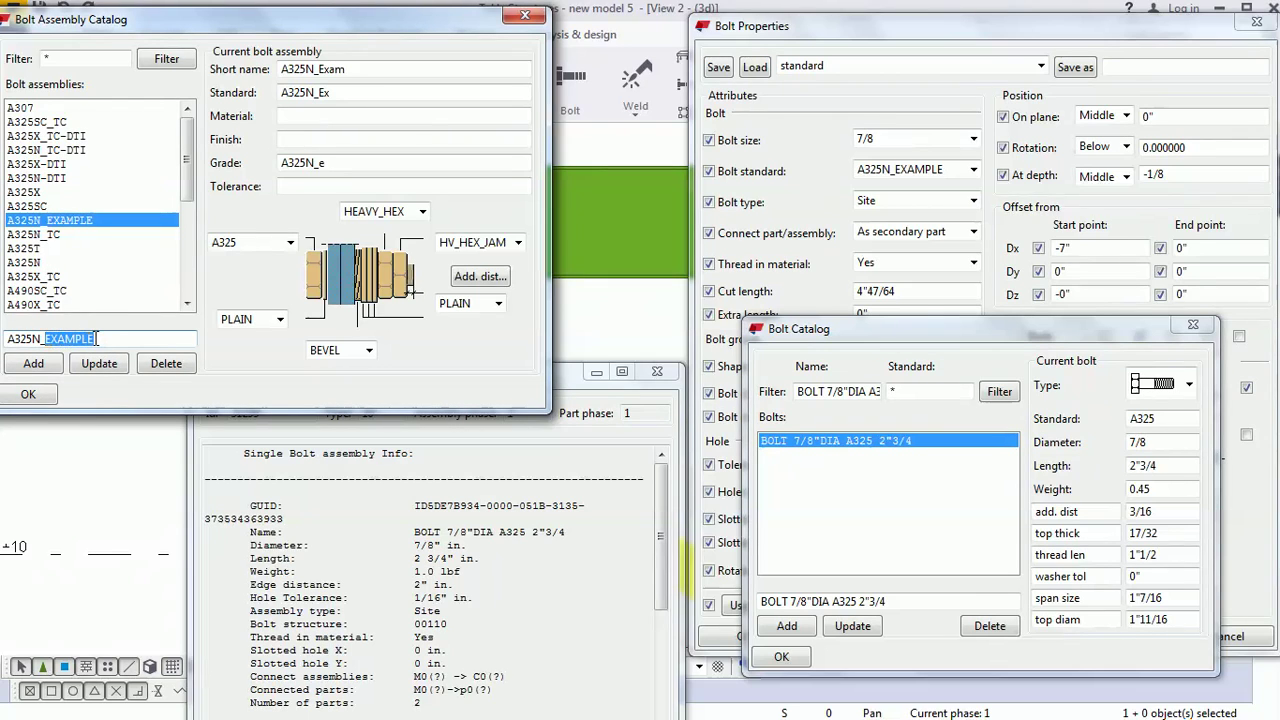
click(330, 92)
key(shift+Left)
key(shift+Left)
click(330, 162)
key(shift+Left)
click(1163, 419)
key(shift+Left)
key(shift+Left)
key(shift+Left)
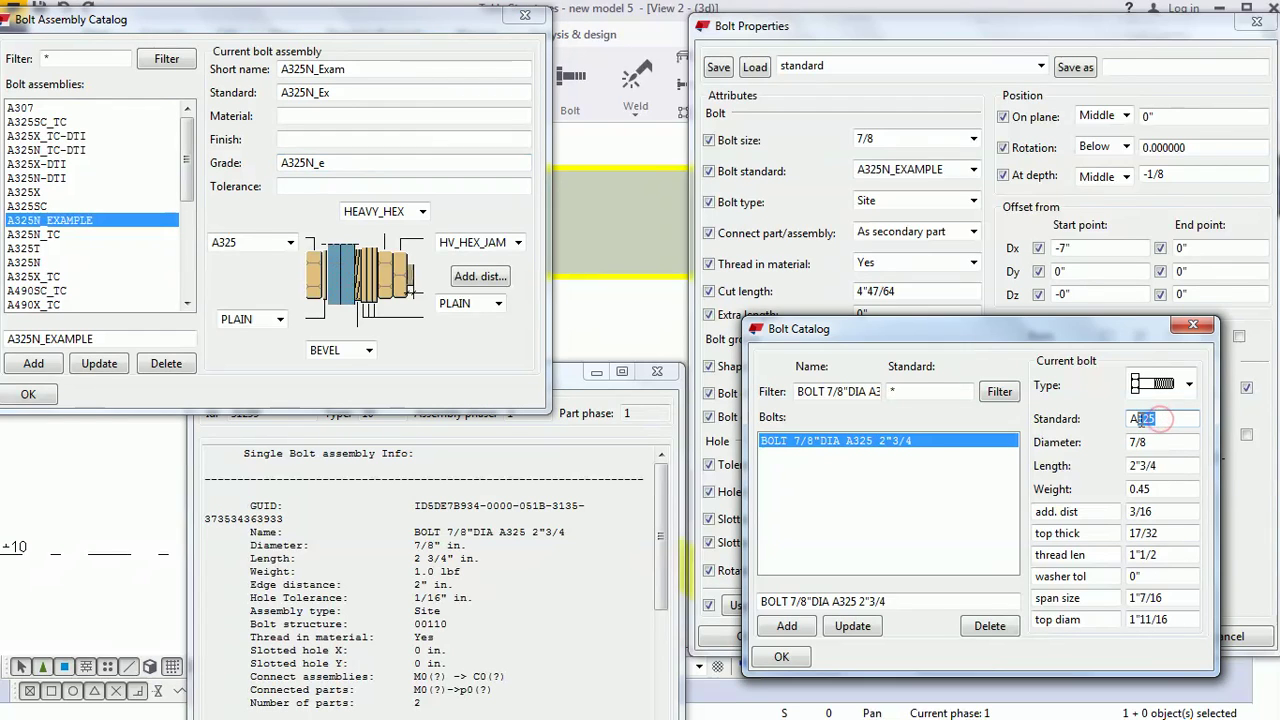
click(603, 281)
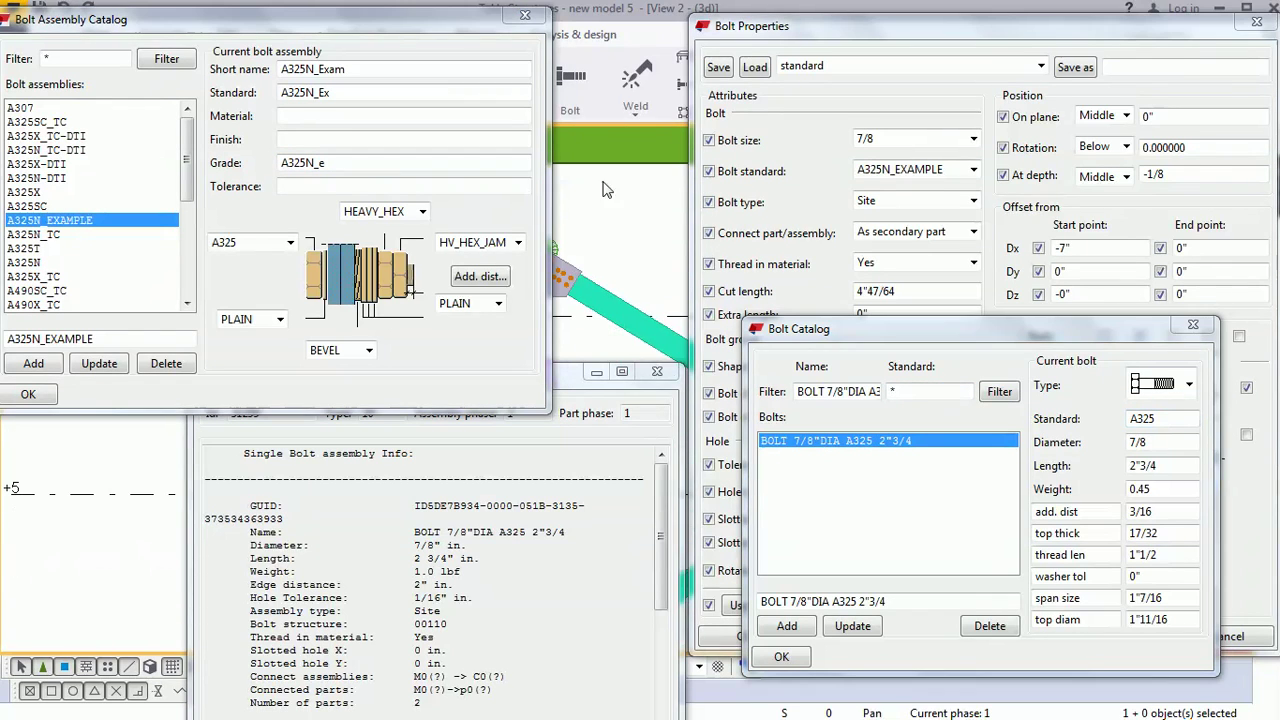
click(606, 288)
scroll(606, 284, up, 2)
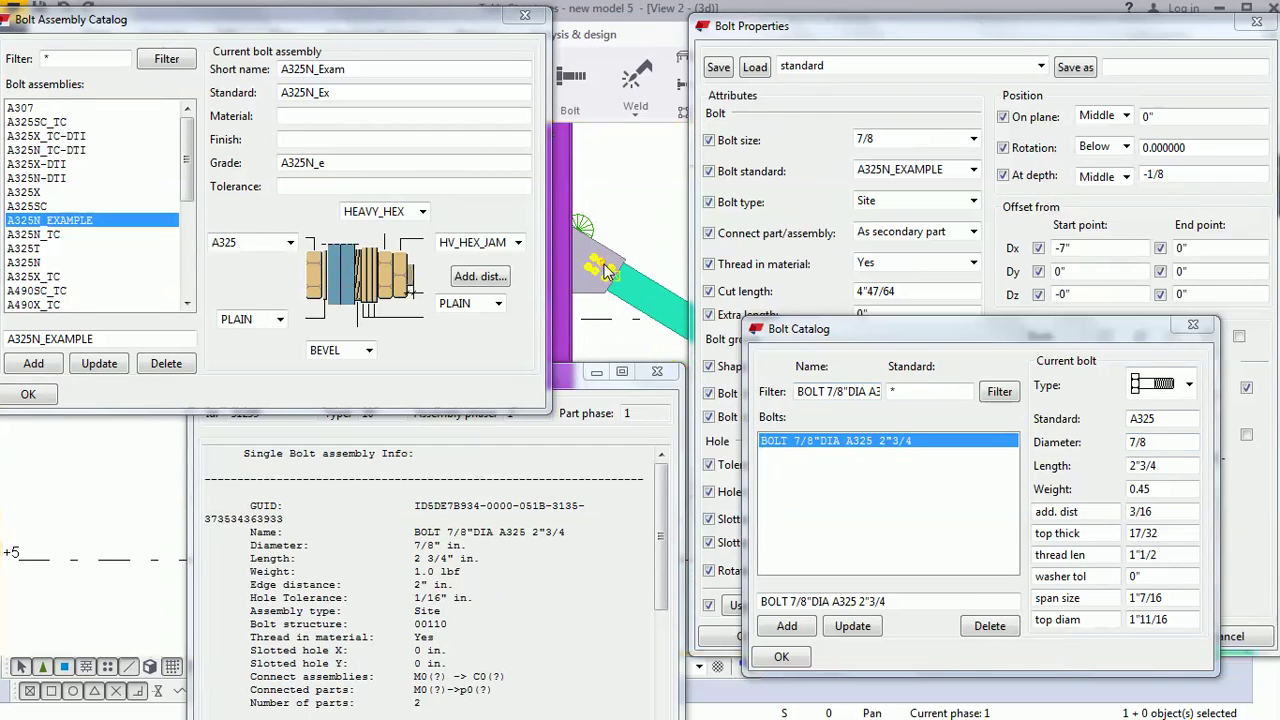
Step: Create a 150 Bolt Id list report from the selected bolts, replacing the existing file
right_click(602, 268)
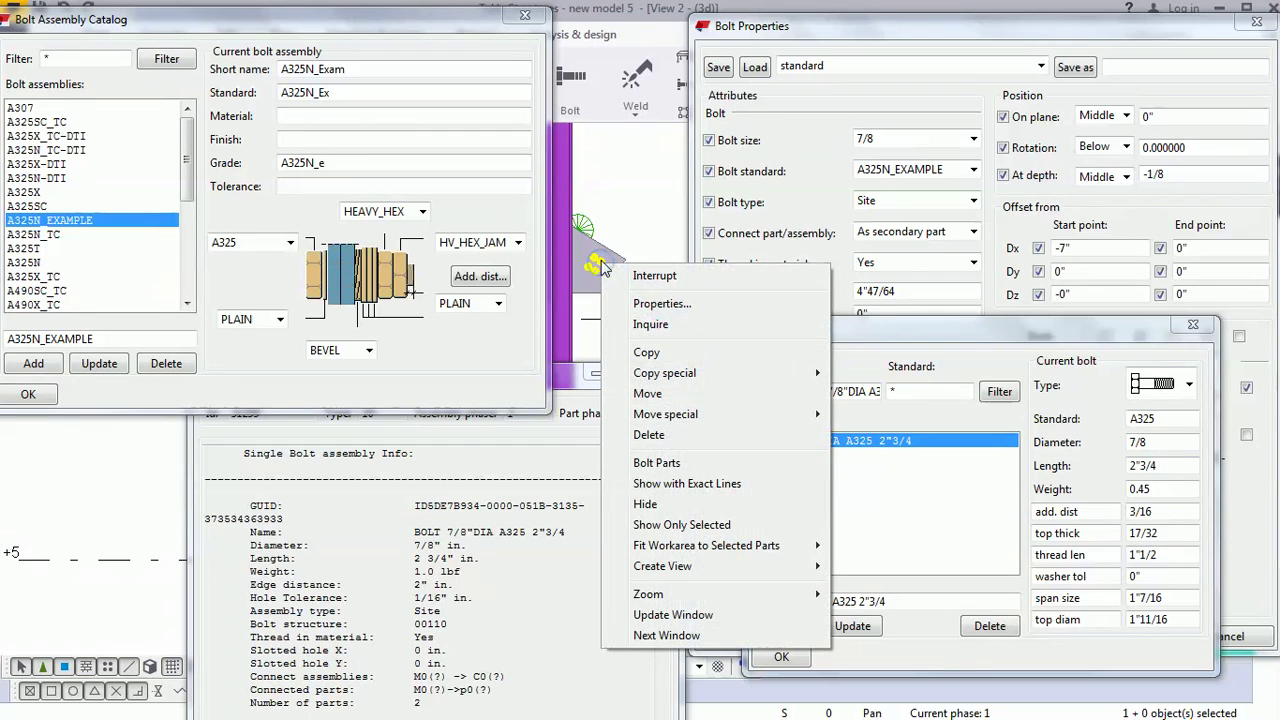
key(Escape)
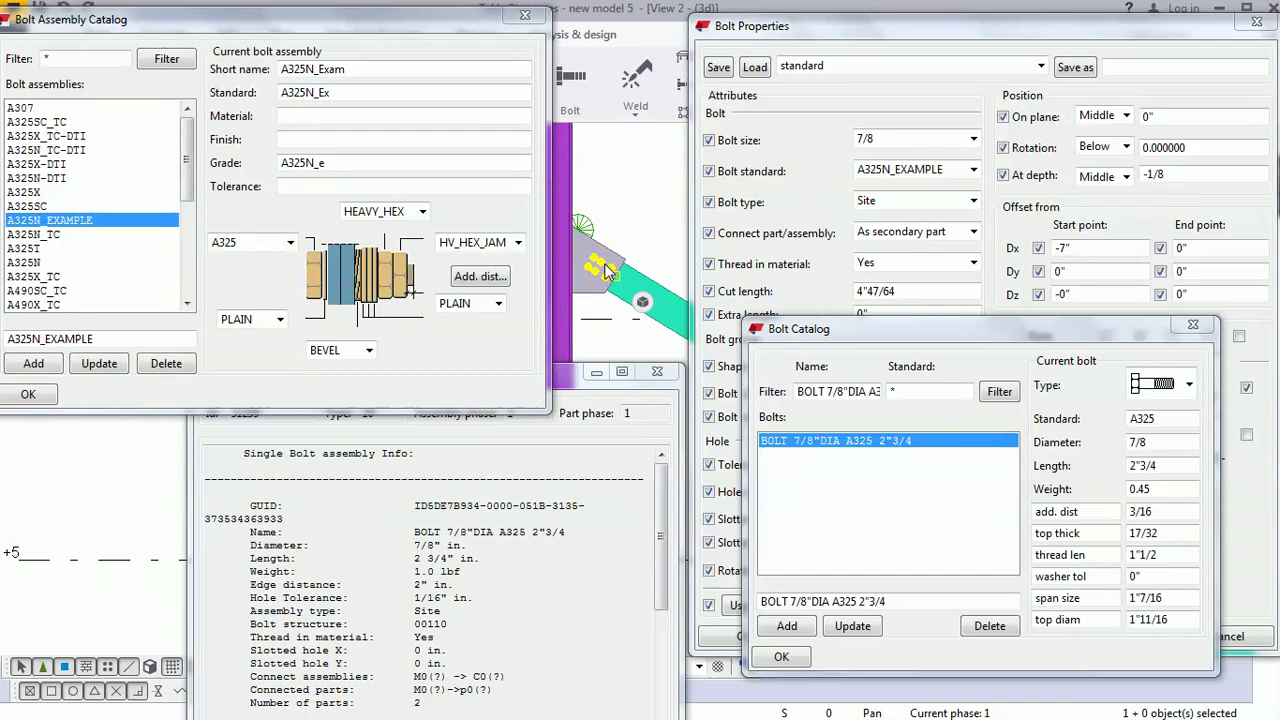
key(ctrl+b)
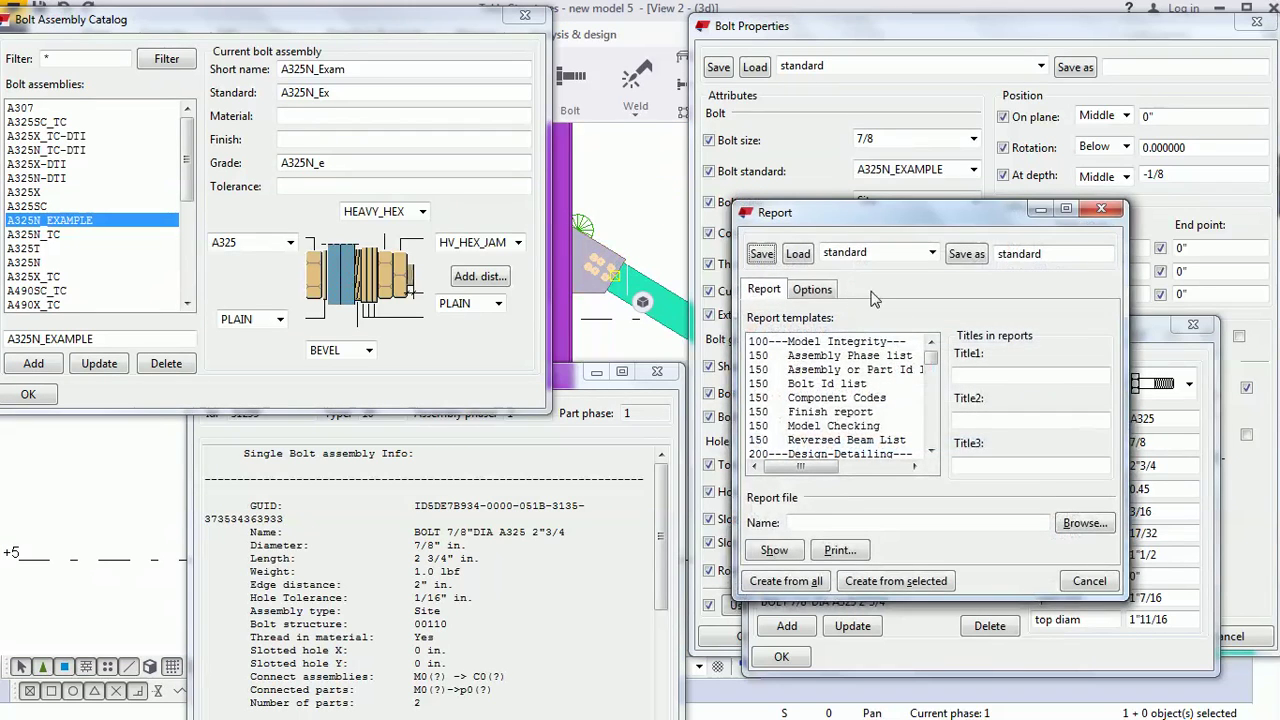
click(827, 386)
click(896, 581)
key(Return)
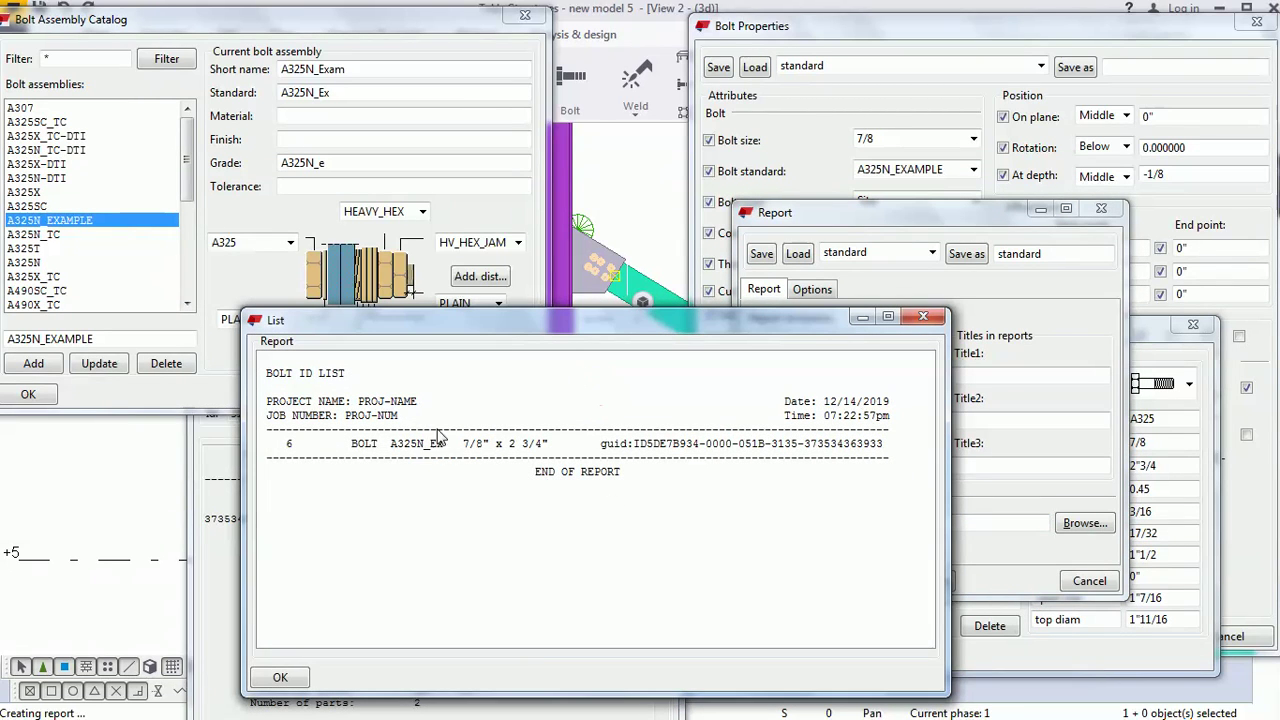
Step: Review the A325N_Ex 7/8" x 2 3/4" listing, close the report, and compare the catalog's A325
drag(337, 92, 266, 90)
drag(651, 324, 511, 344)
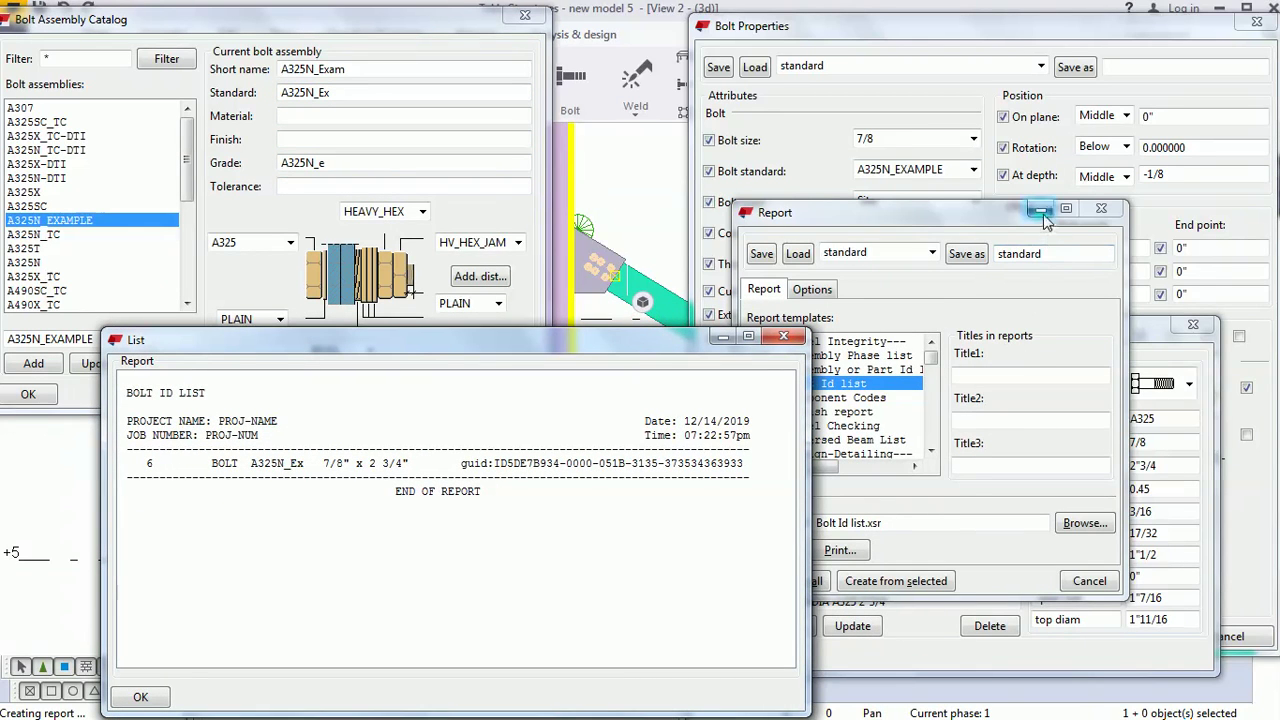
drag(1012, 212, 977, 191)
click(1065, 191)
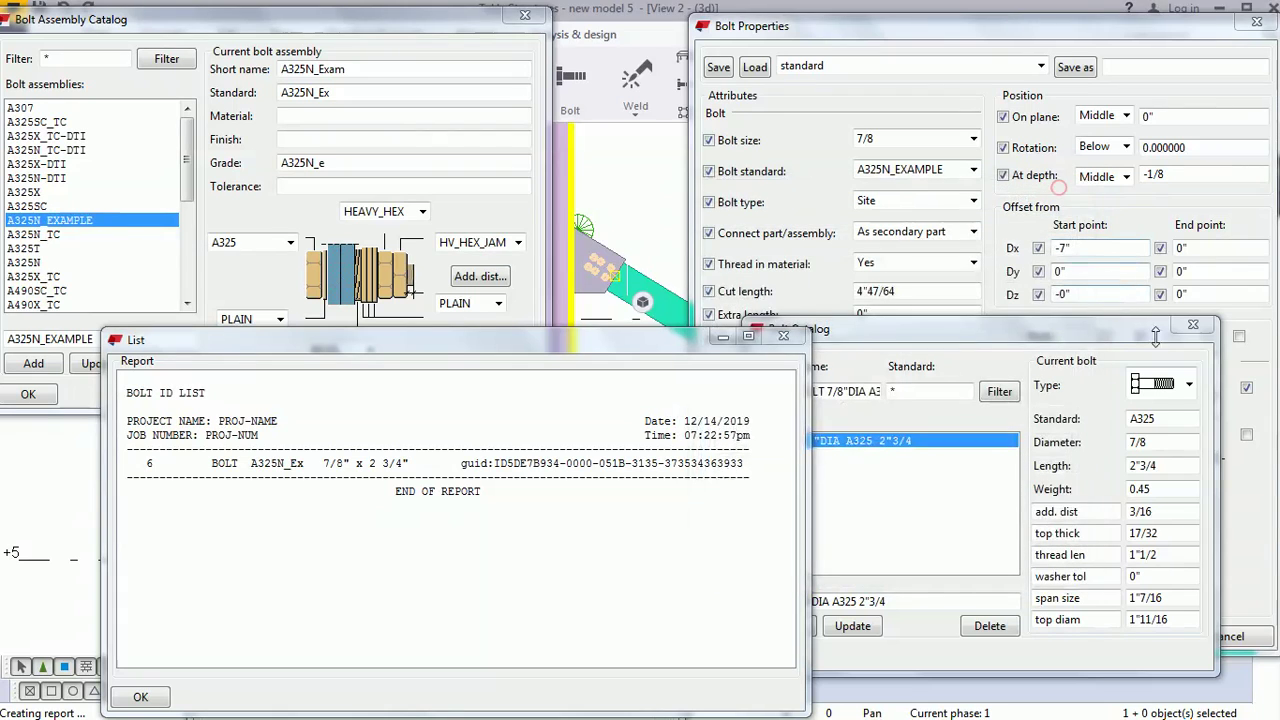
double_click(1160, 418)
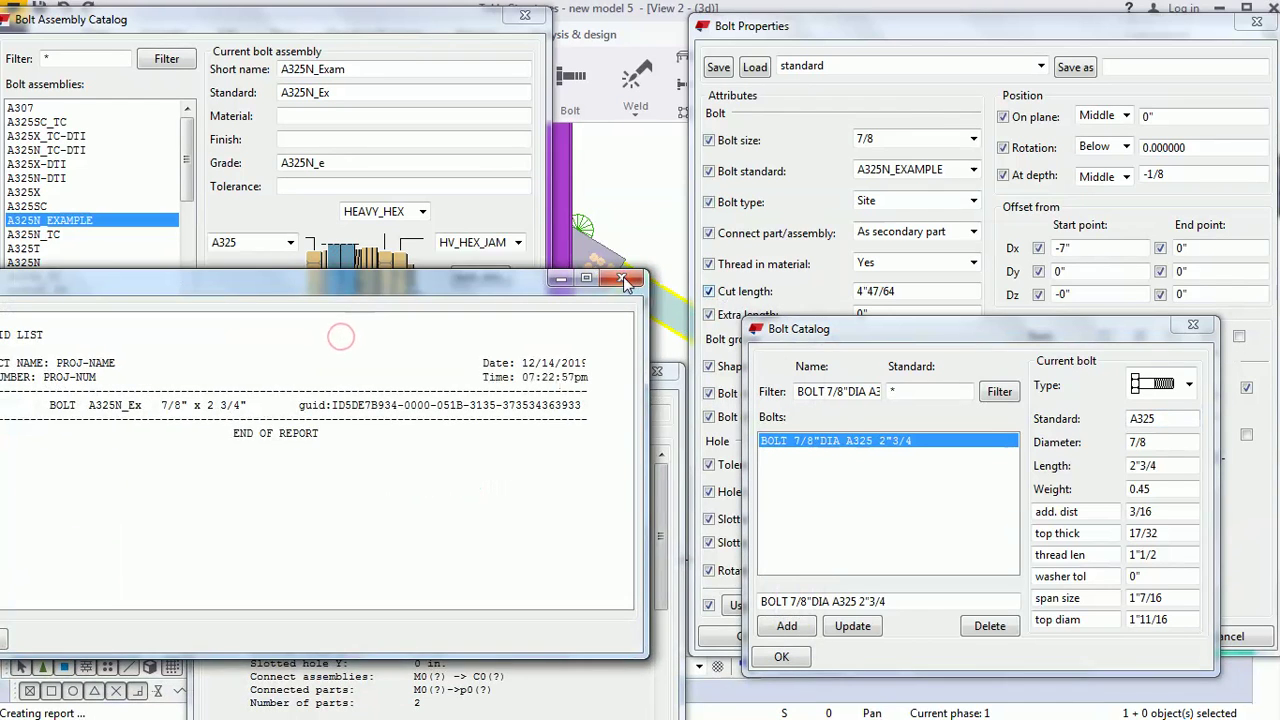
double_click(1136, 418)
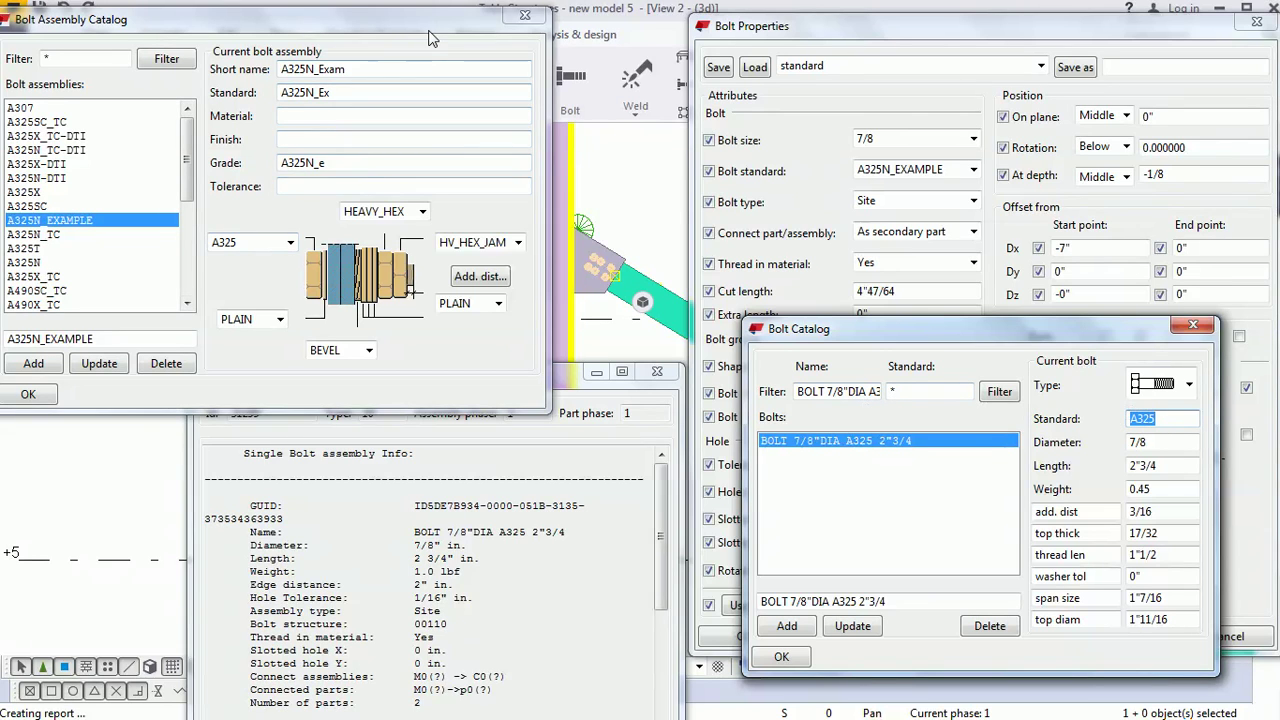
Step: Compare the A325N_EXAMPLE assembly with the catalog's A325 bolt, then cancel Bolt Properties
drag(432, 33, 542, 50)
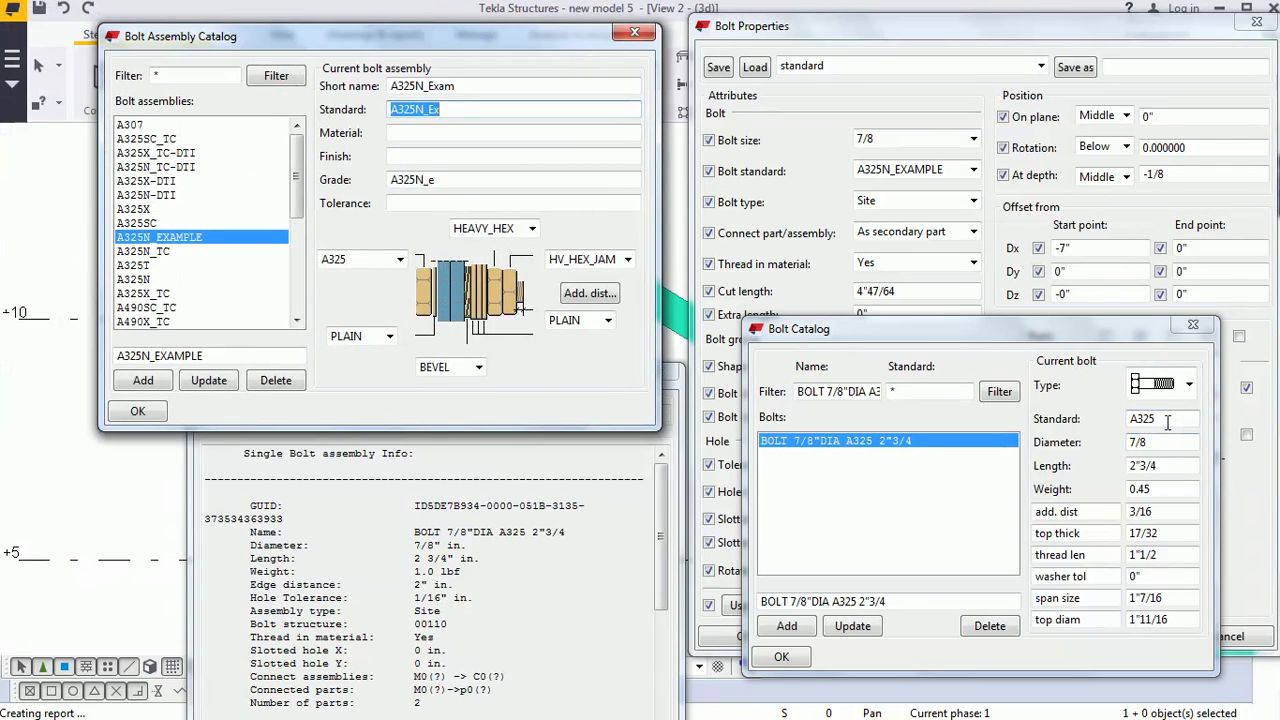
click(400, 259)
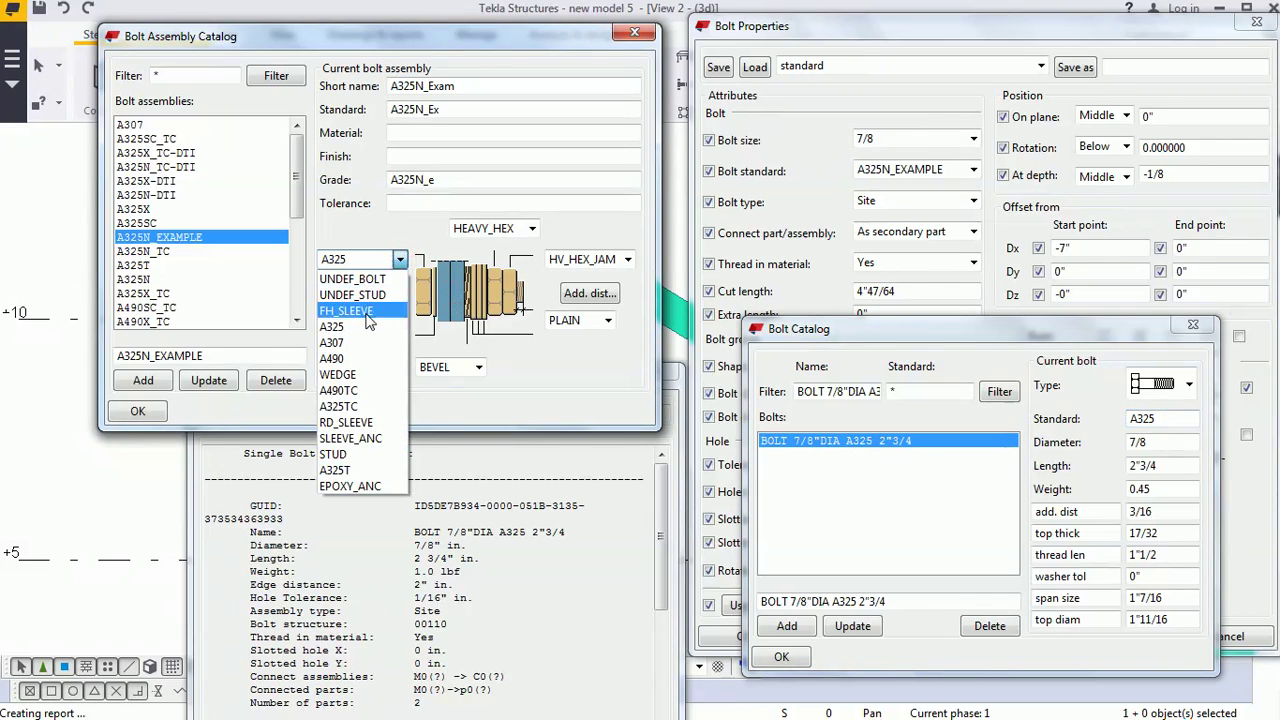
click(364, 248)
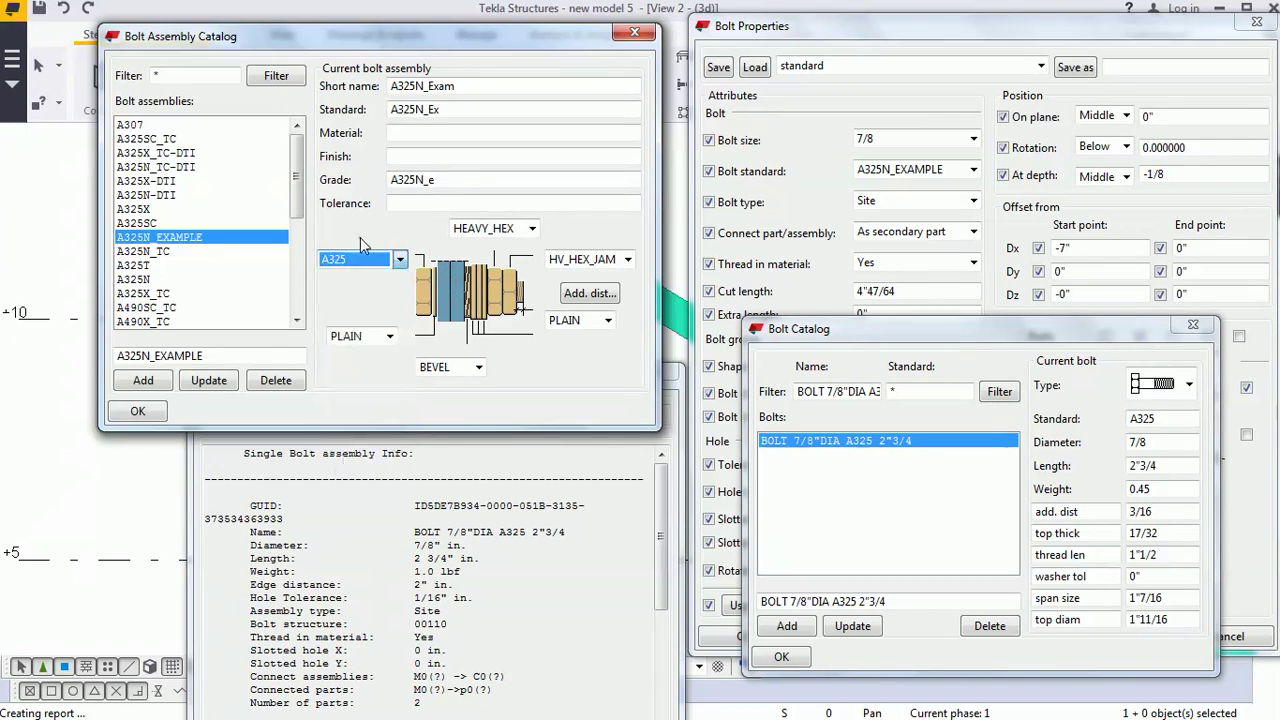
double_click(1150, 420)
drag(218, 354, 118, 355)
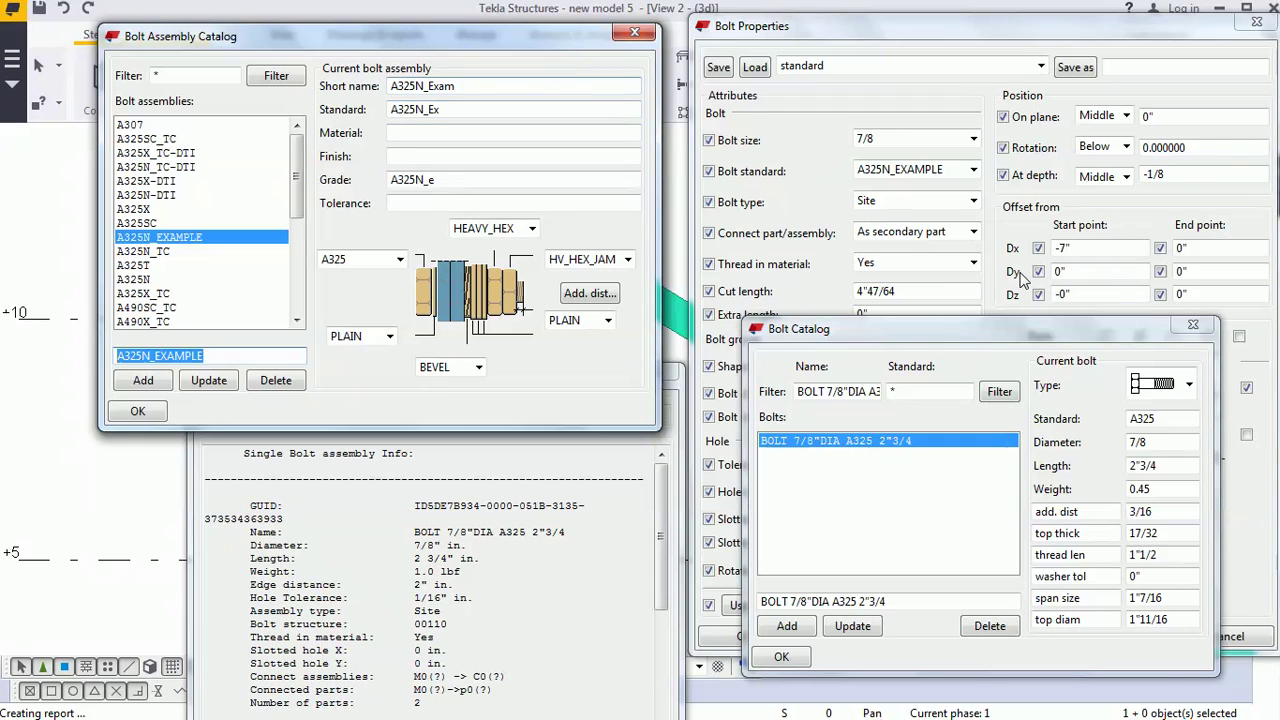
click(1257, 21)
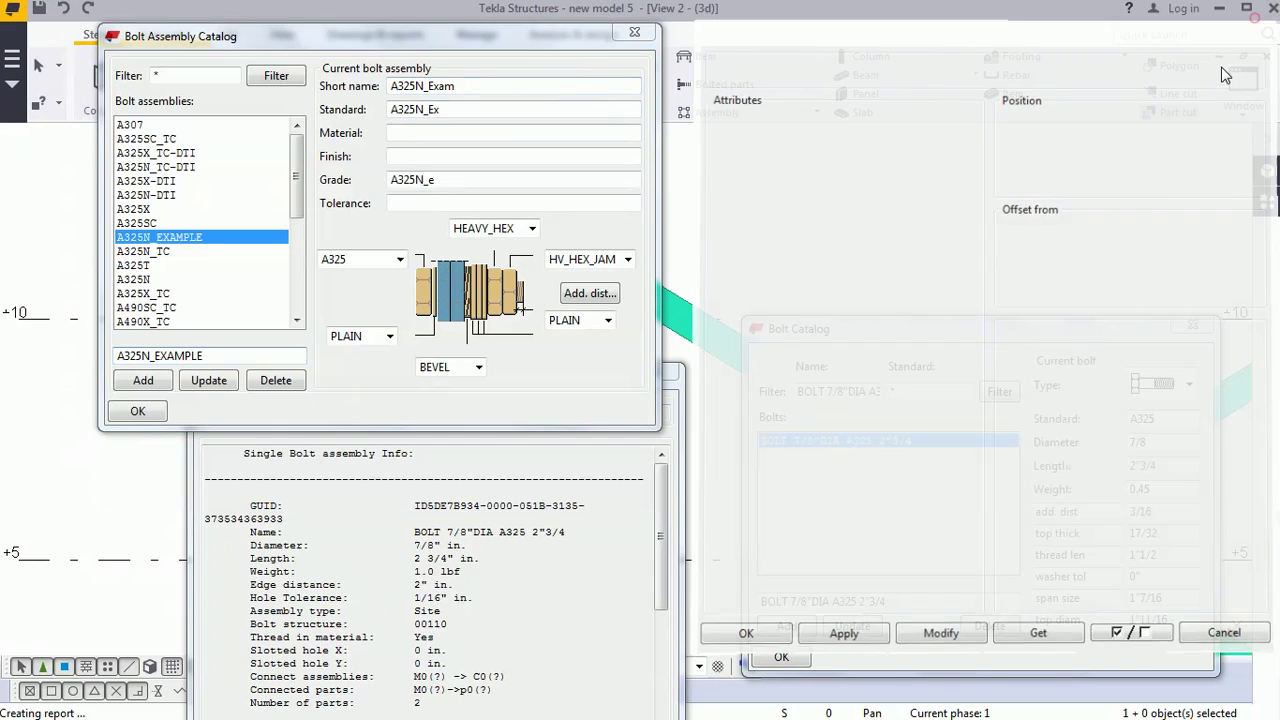
Step: Close the bolt assembly report and move the Bolt Catalog up, clear of the model
click(673, 373)
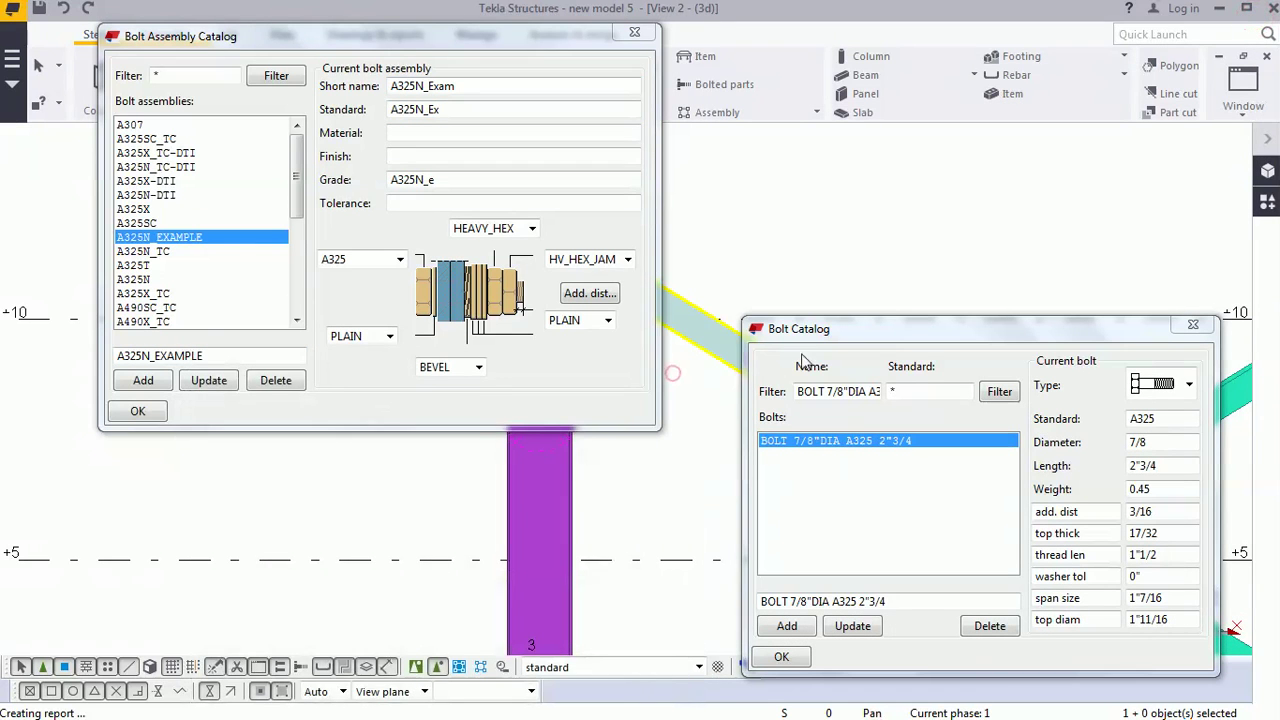
drag(968, 342, 917, 68)
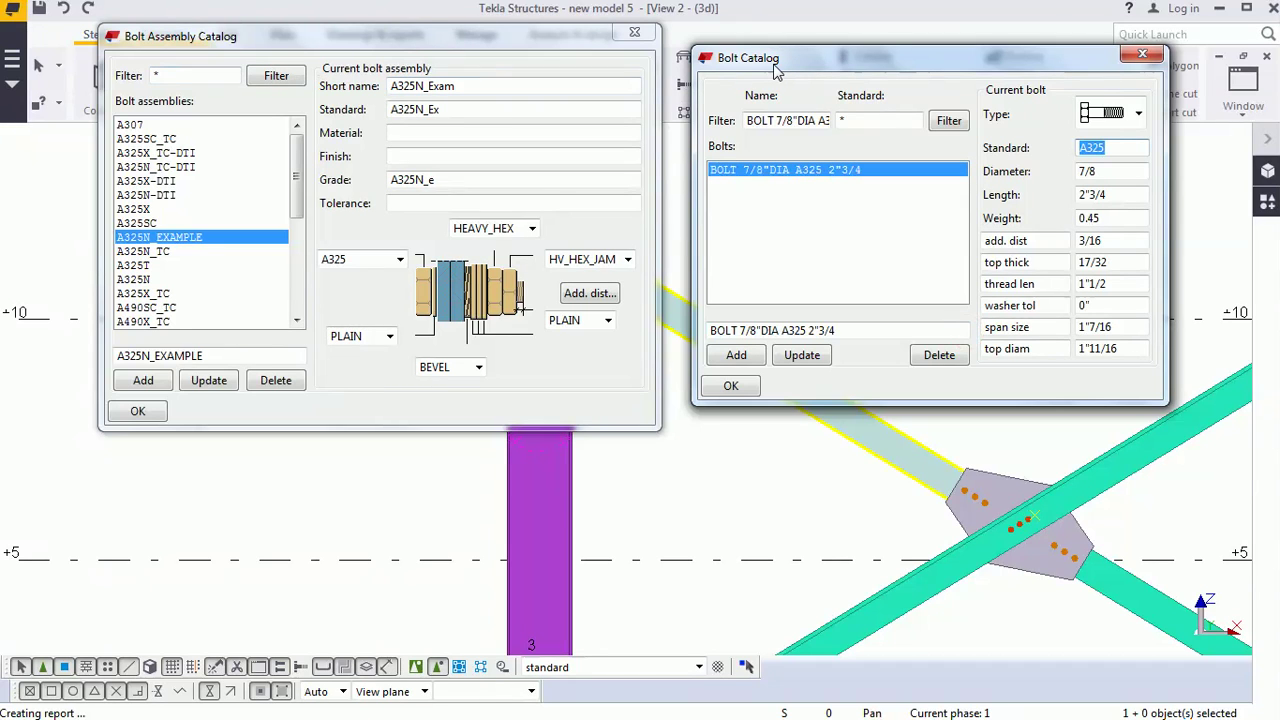
click(216, 356)
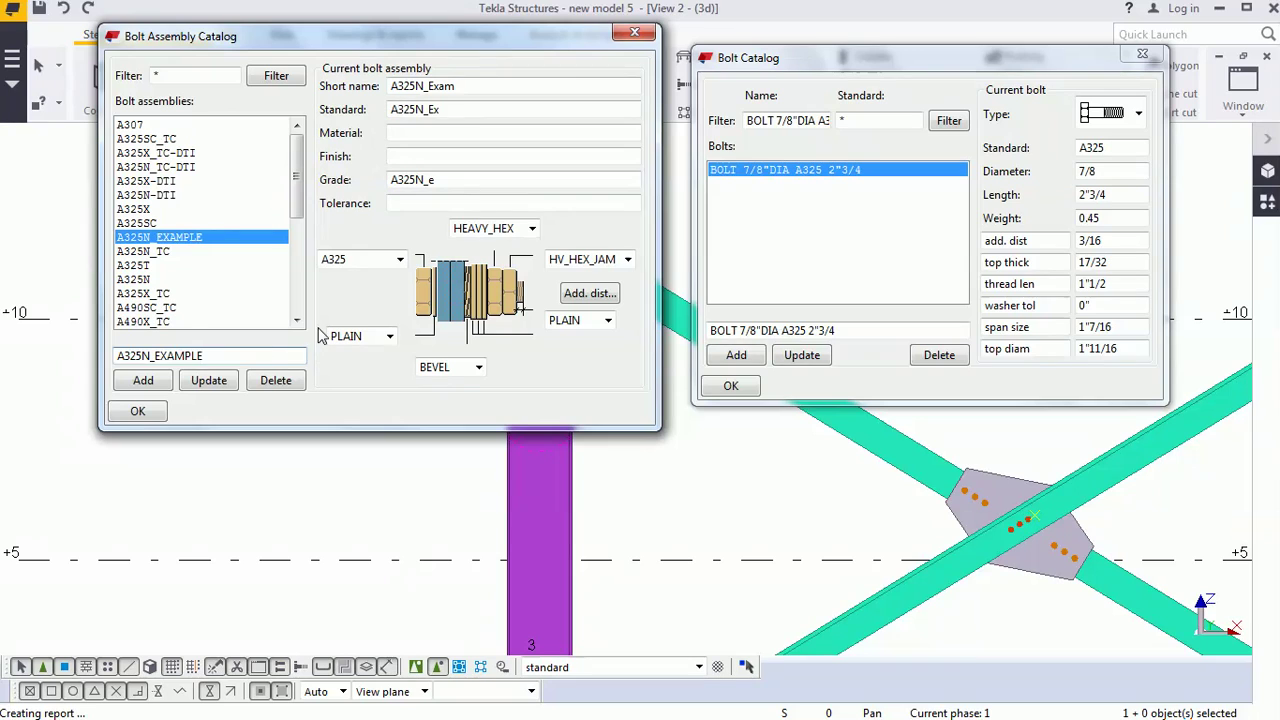
Step: Append a long run of h's to the assembly name A325N_EXAMPLE and copy it
click(470, 88)
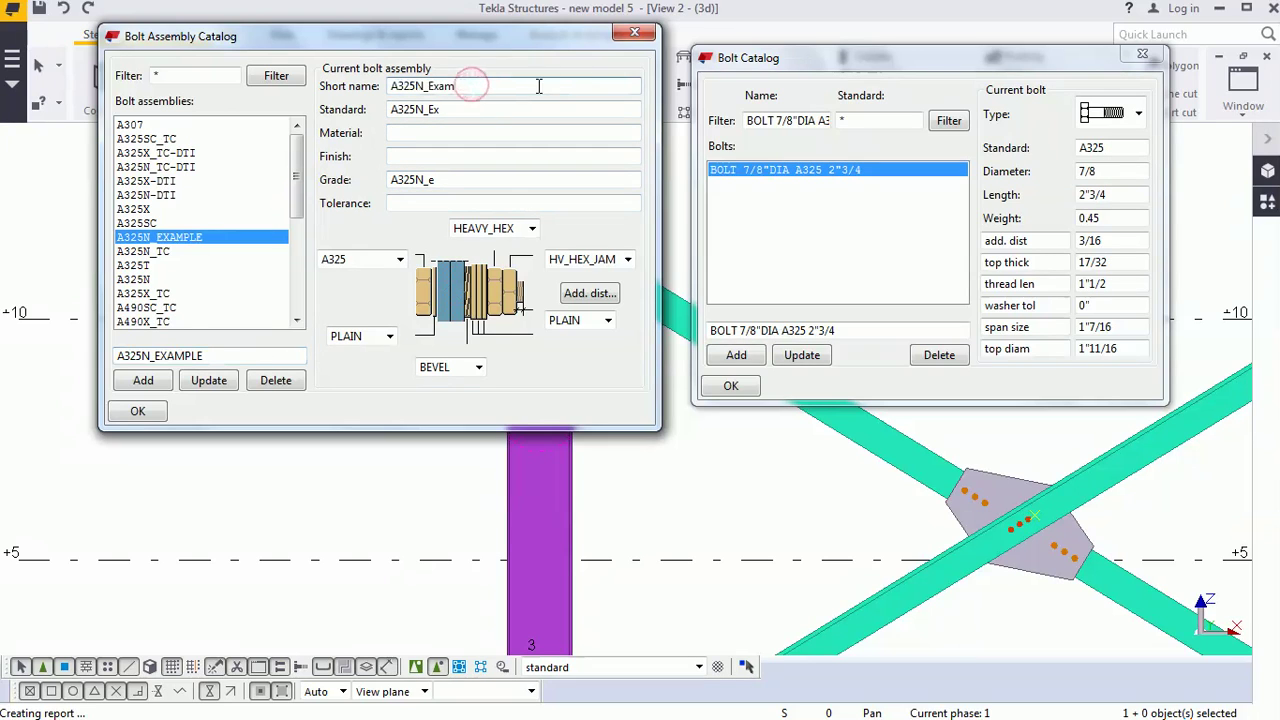
click(224, 360)
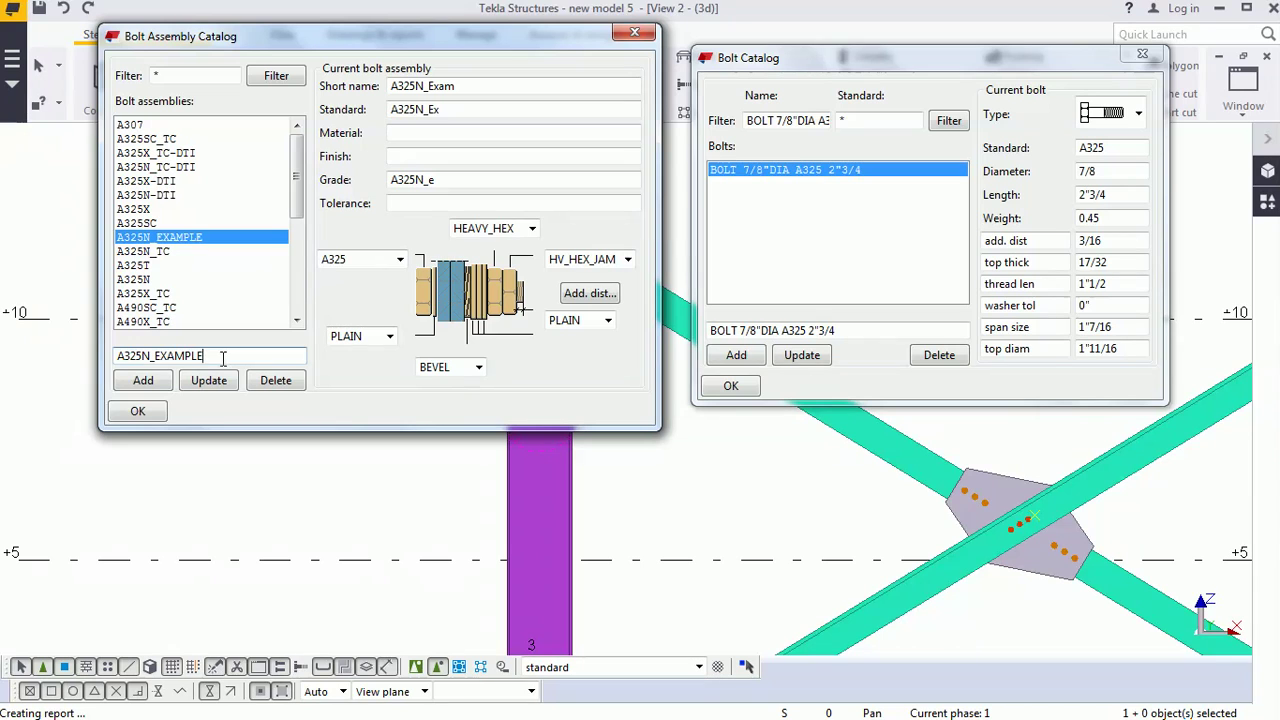
click(220, 356)
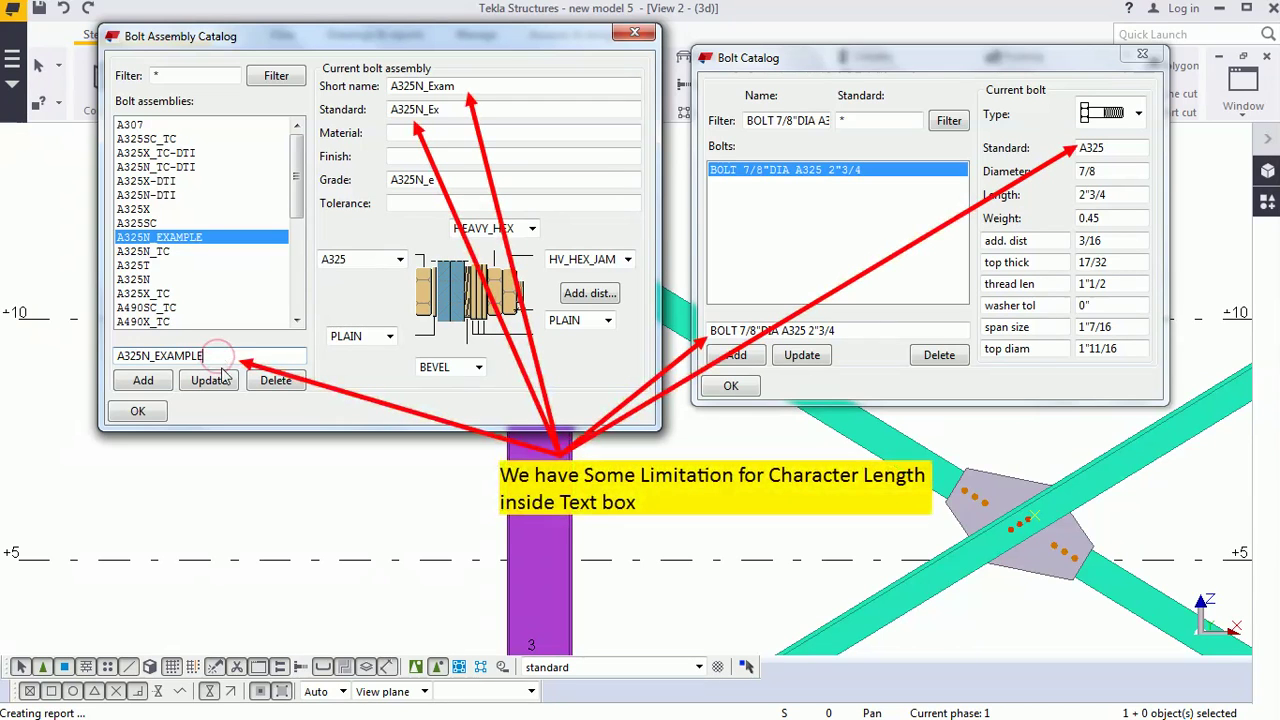
text(hhhhhhhhhhhhhhhhhhhh)
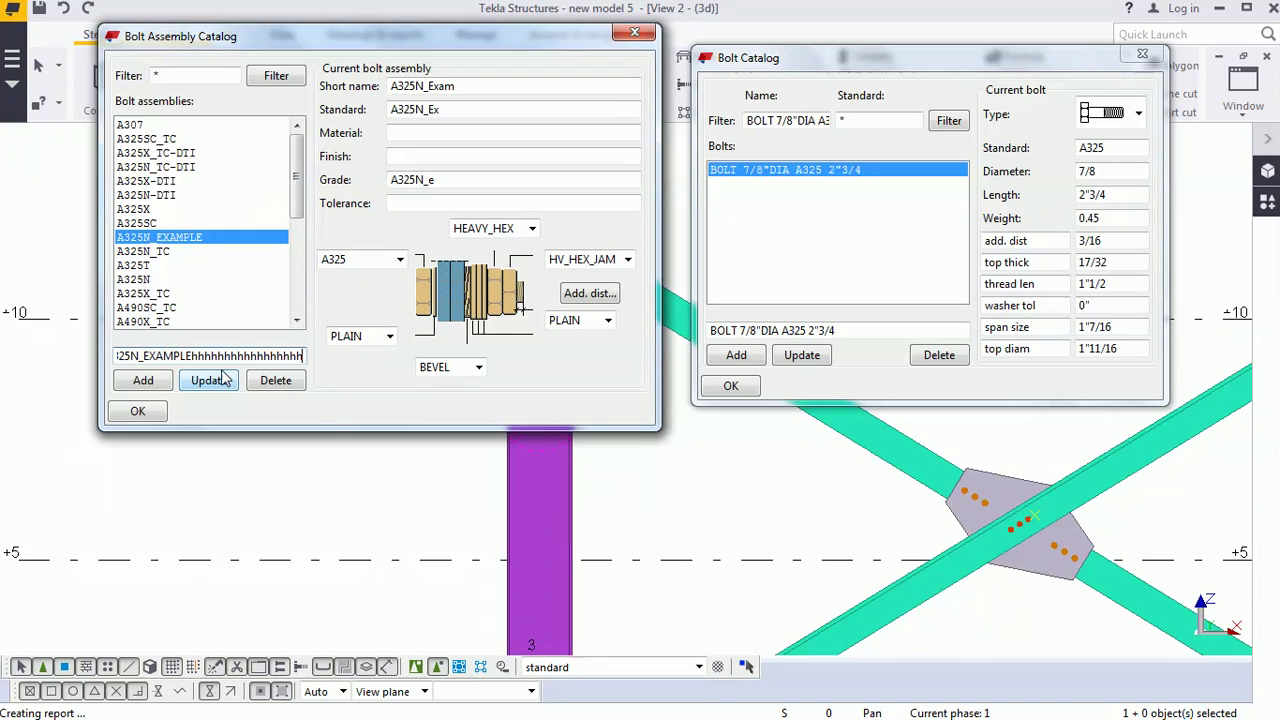
key(ctrl+a)
key(ctrl+c)
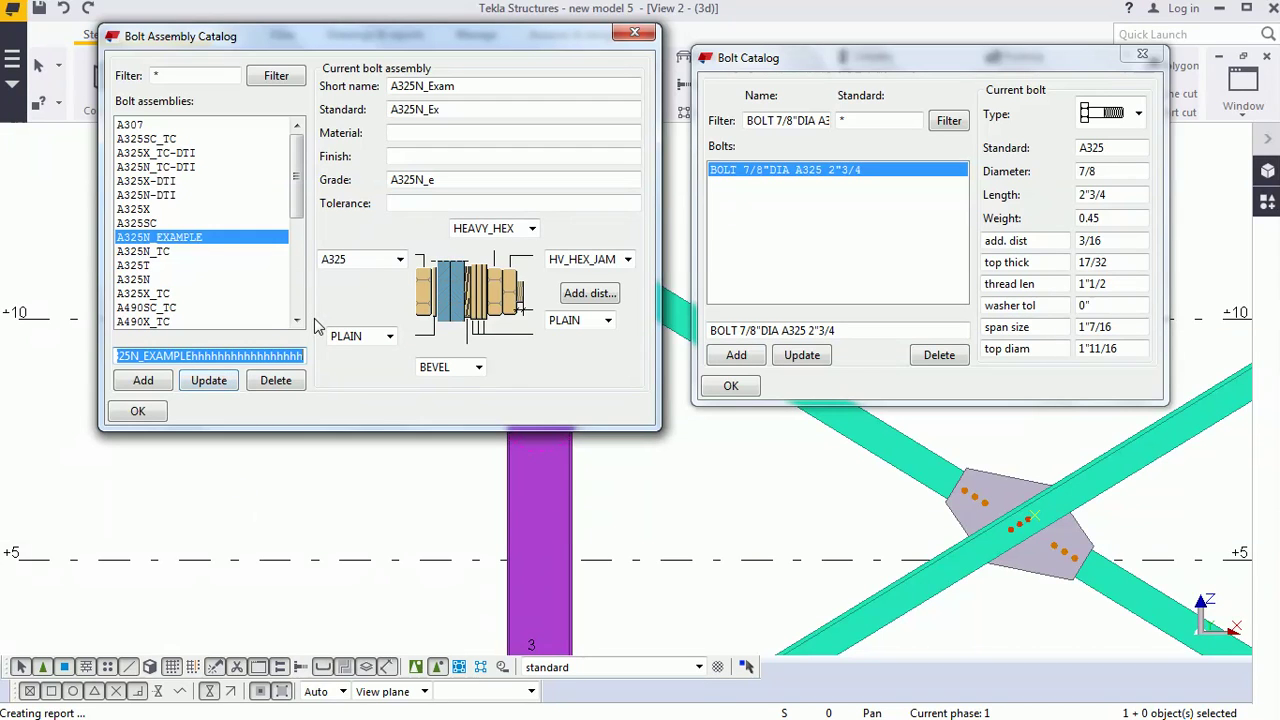
key(super+Tab)
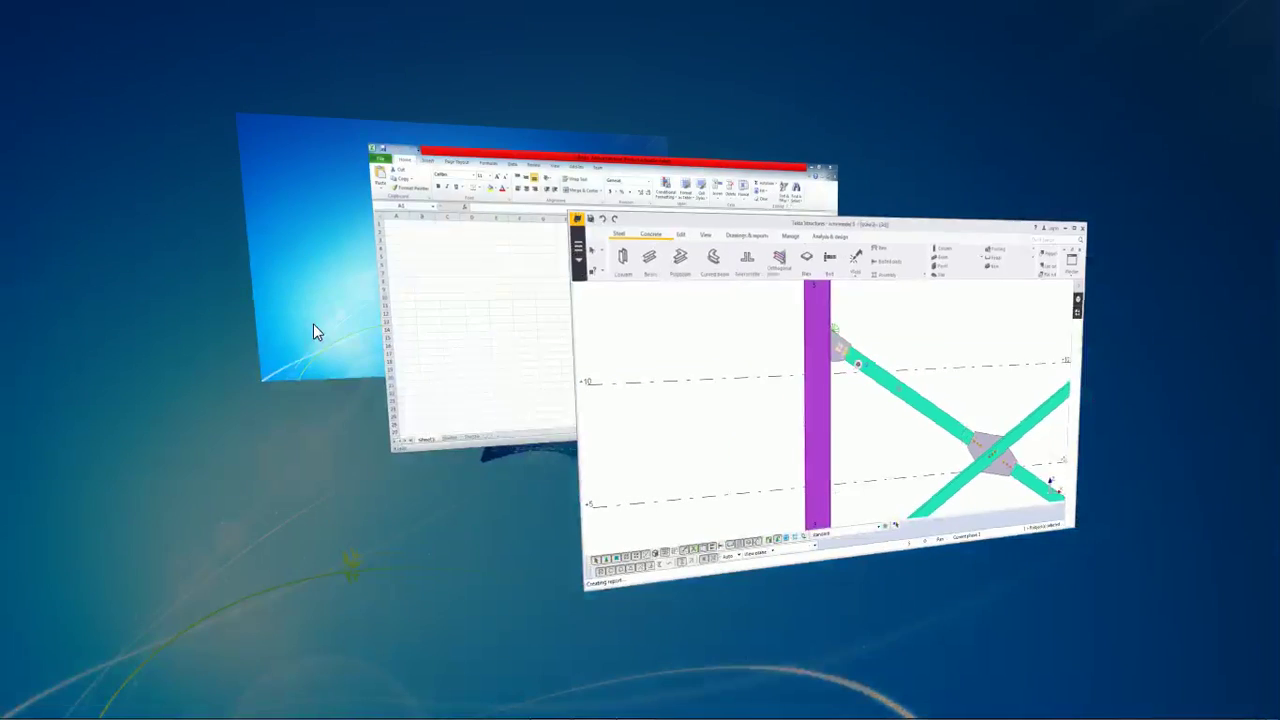
Step: Paste the padded assembly name into A1 and autofit column A
click(389, 346)
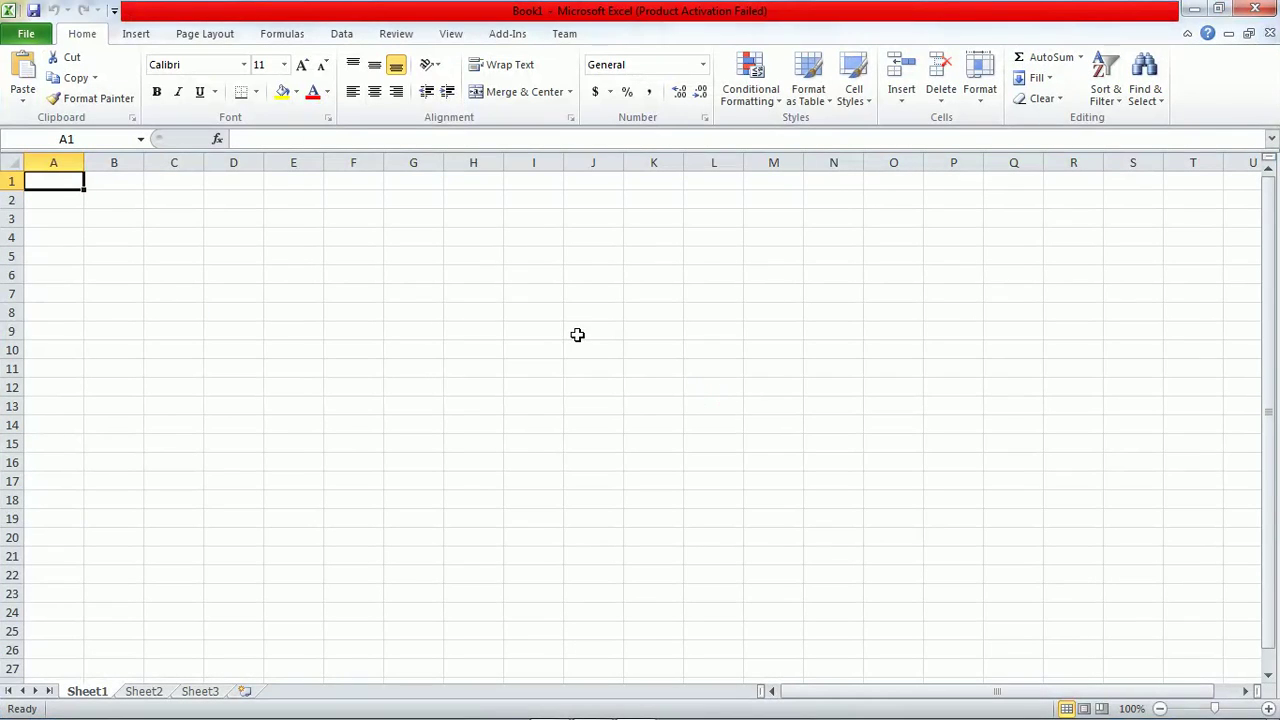
key(ctrl+v)
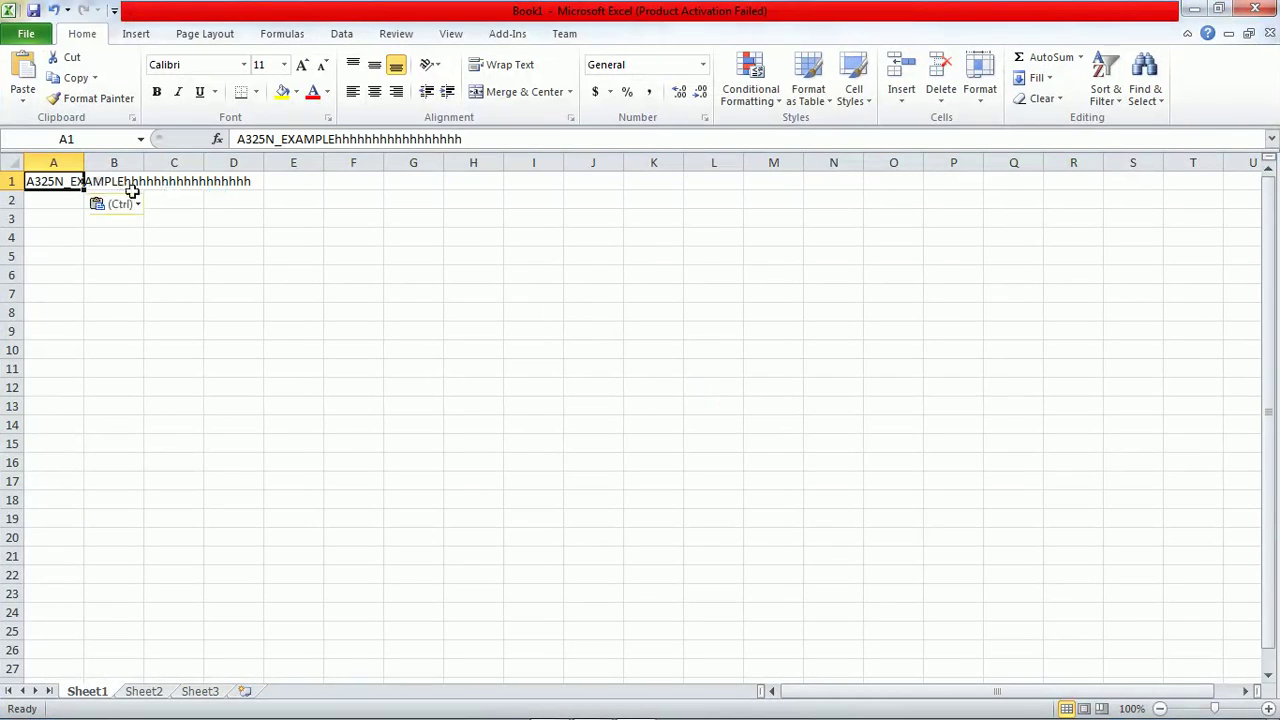
double_click(84, 162)
Step: Enter =LEN(A1) in B1, which counts 30 characters
double_click(298, 182)
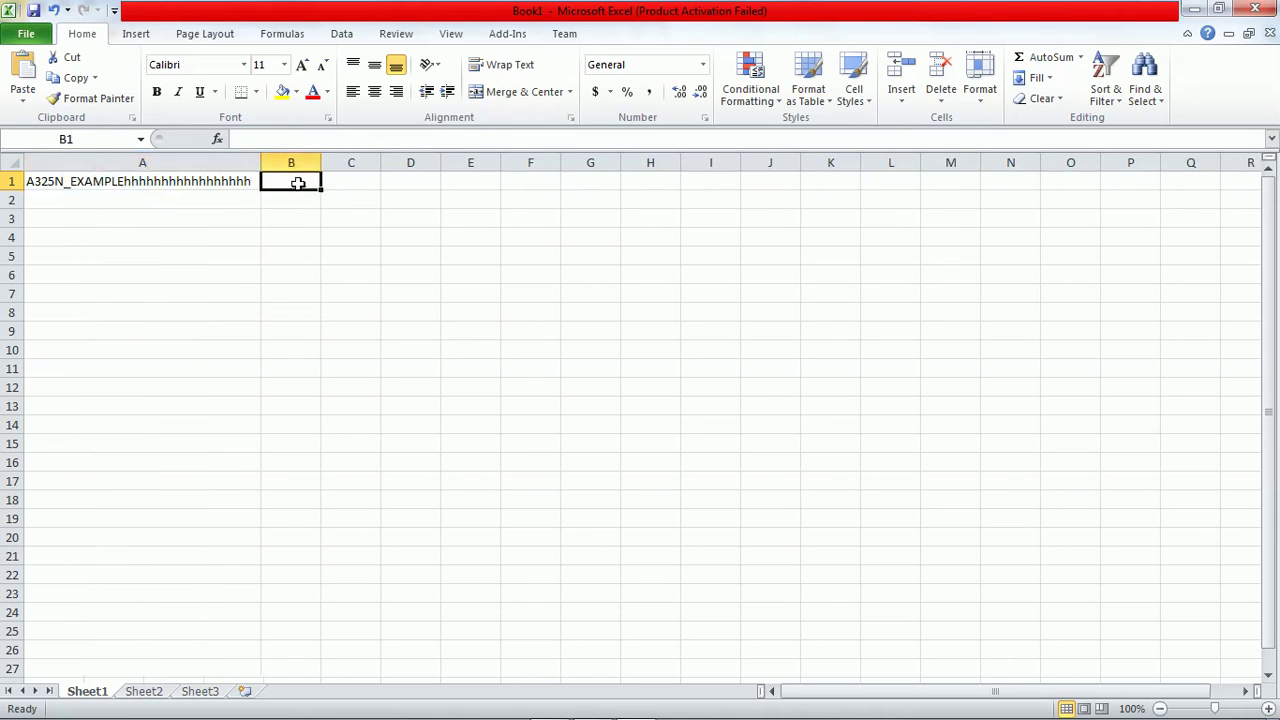
text(=l)
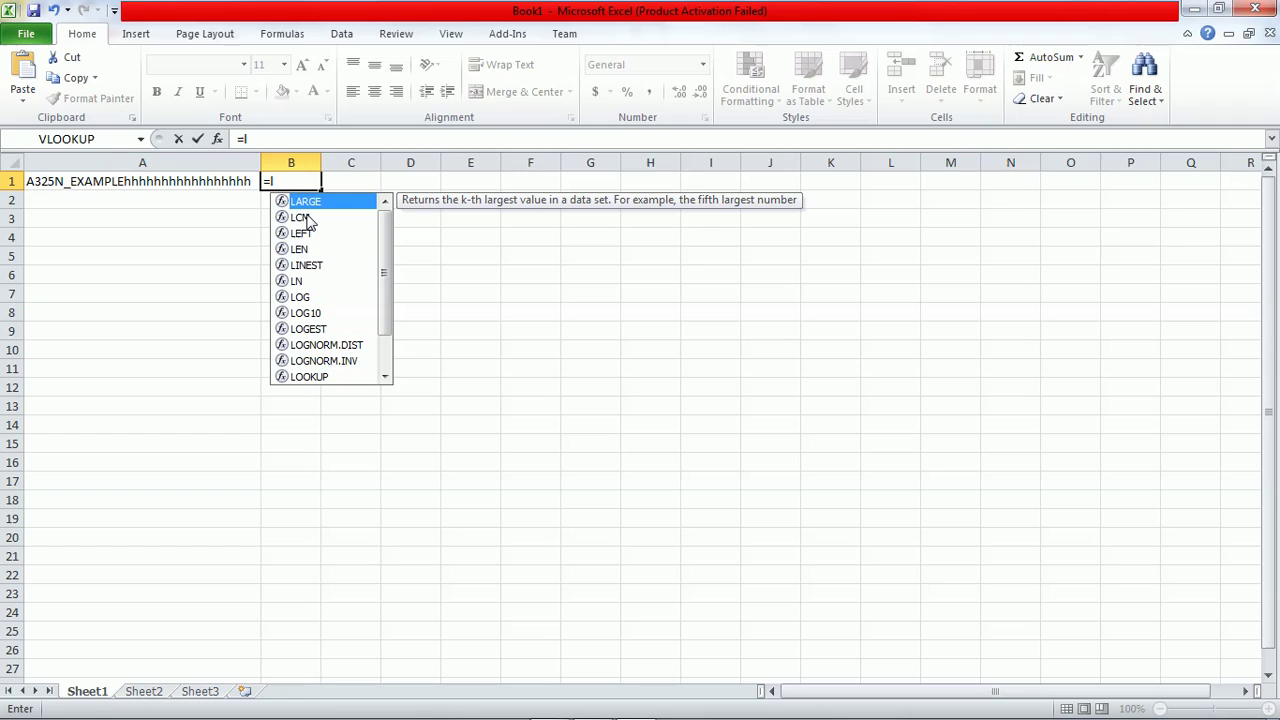
double_click(300, 249)
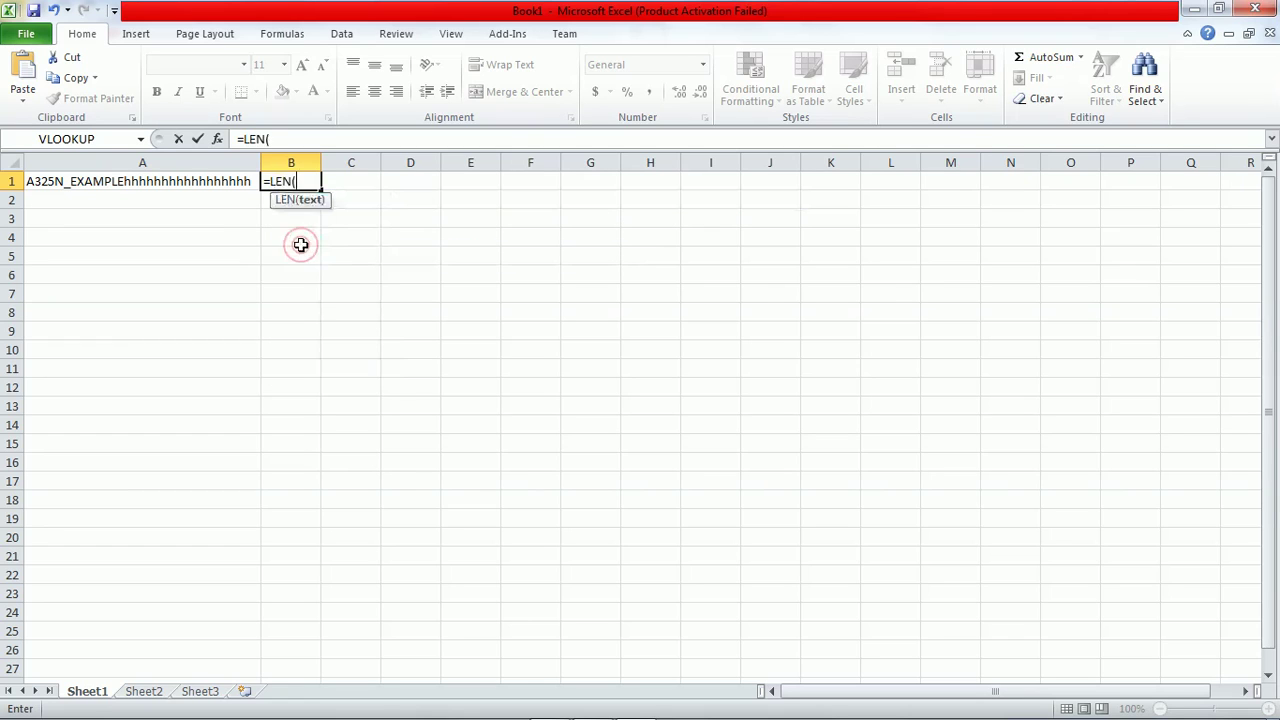
click(232, 180)
text())
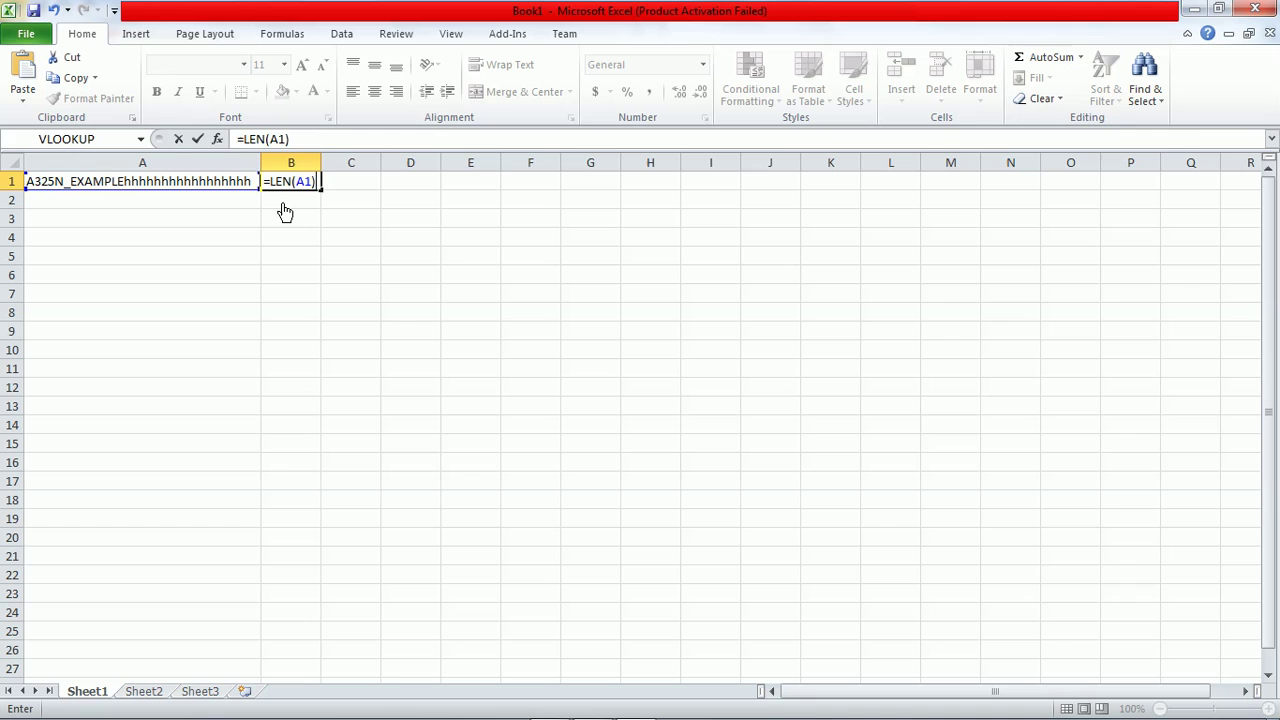
key(Return)
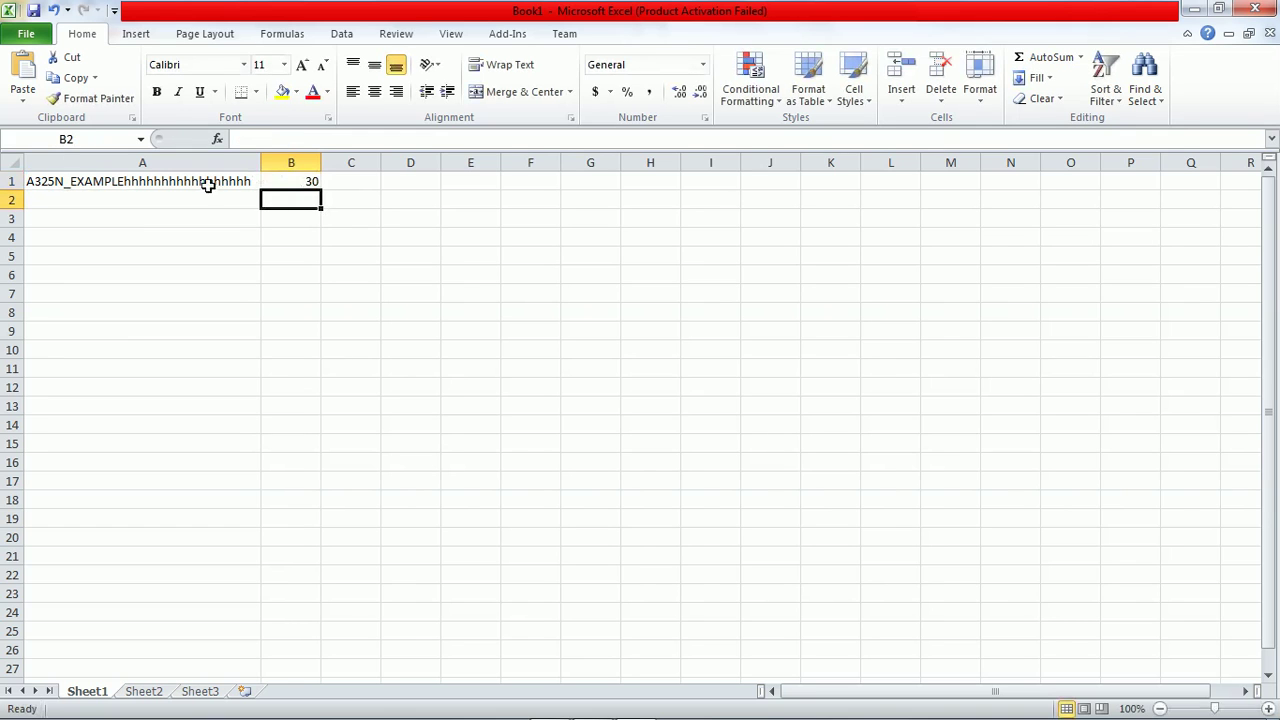
key(super+Tab)
key(super+Tab)
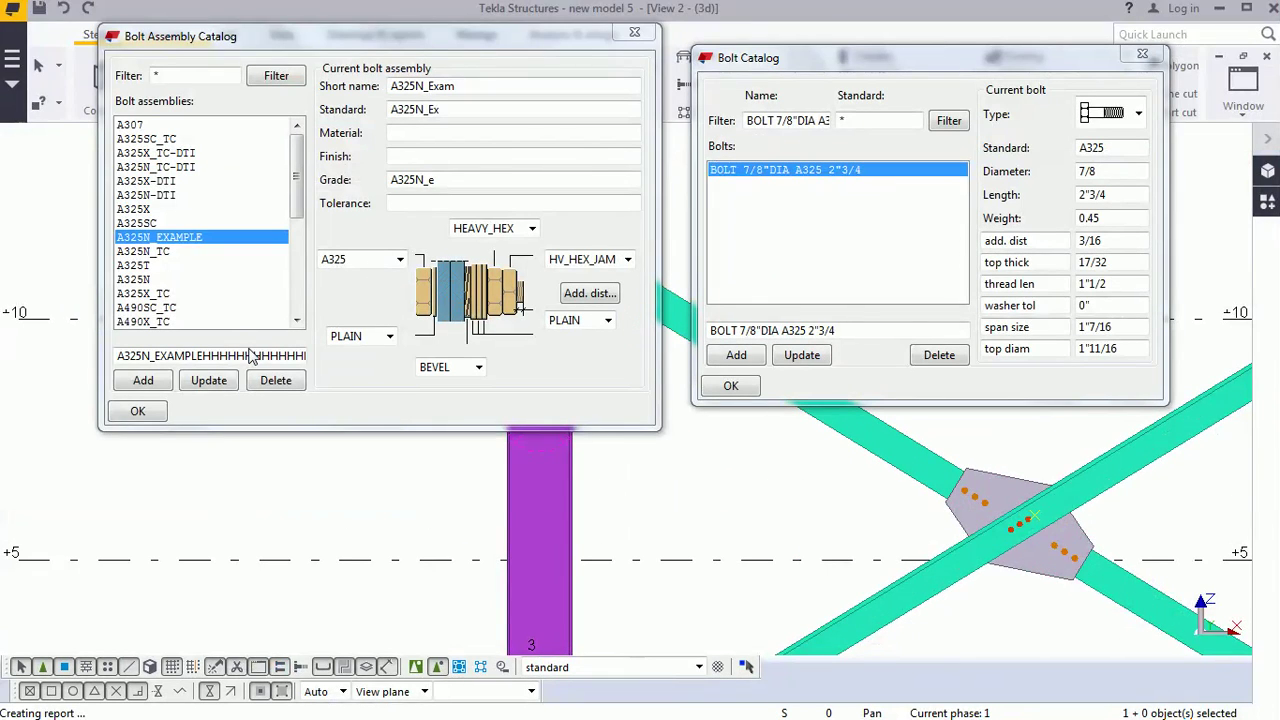
click(250, 356)
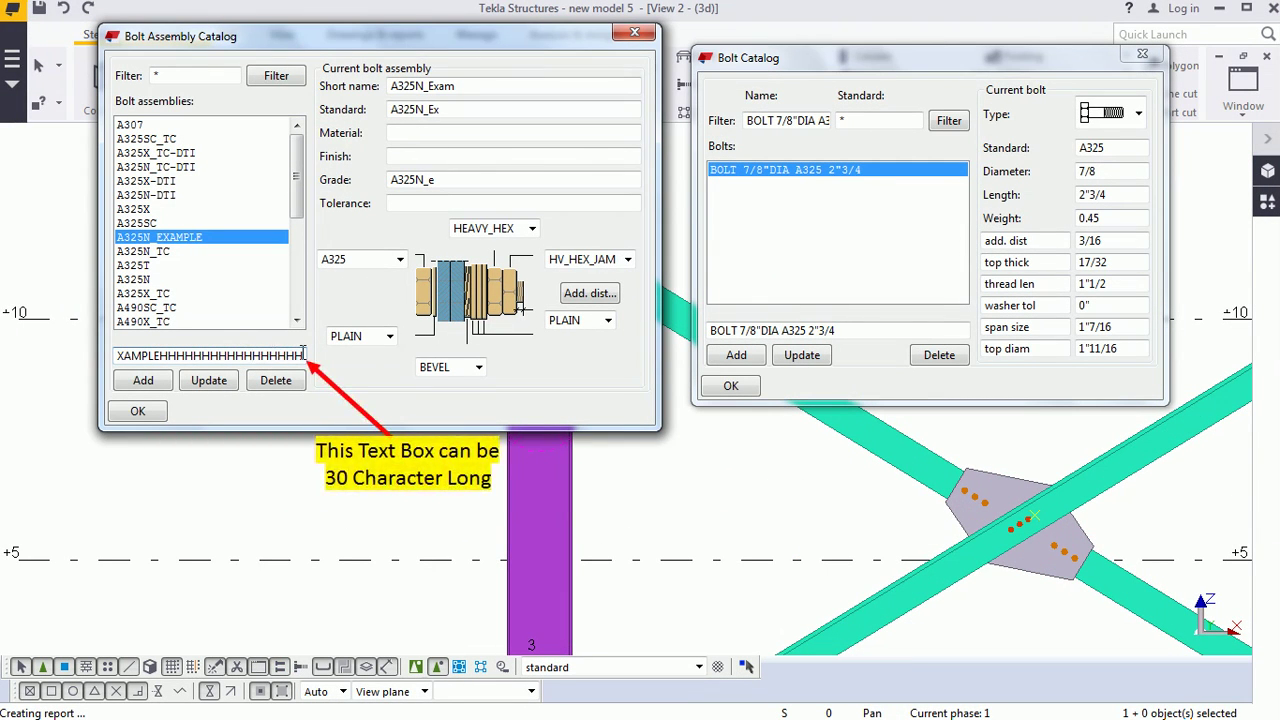
Step: Pad the Short name A325N_Exam with h's to its maximum length and copy it
click(466, 85)
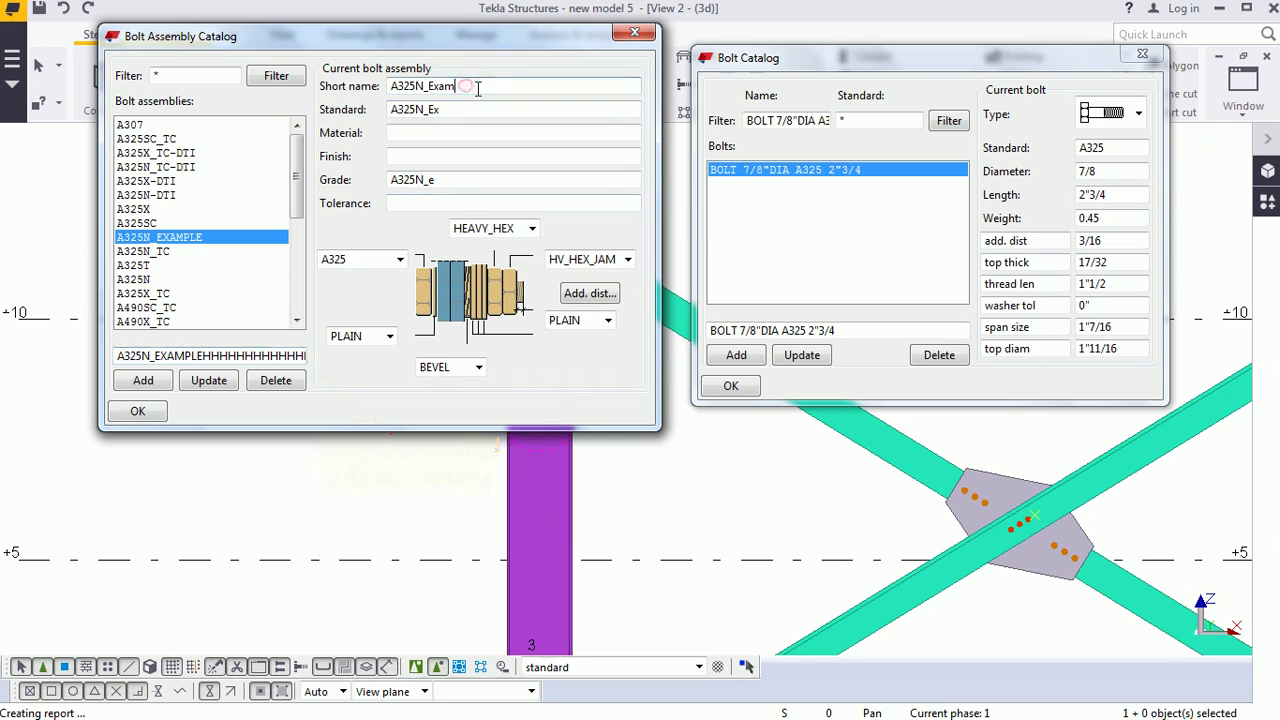
text(hhhhhhhhhhhhhhhhhhhhhh)
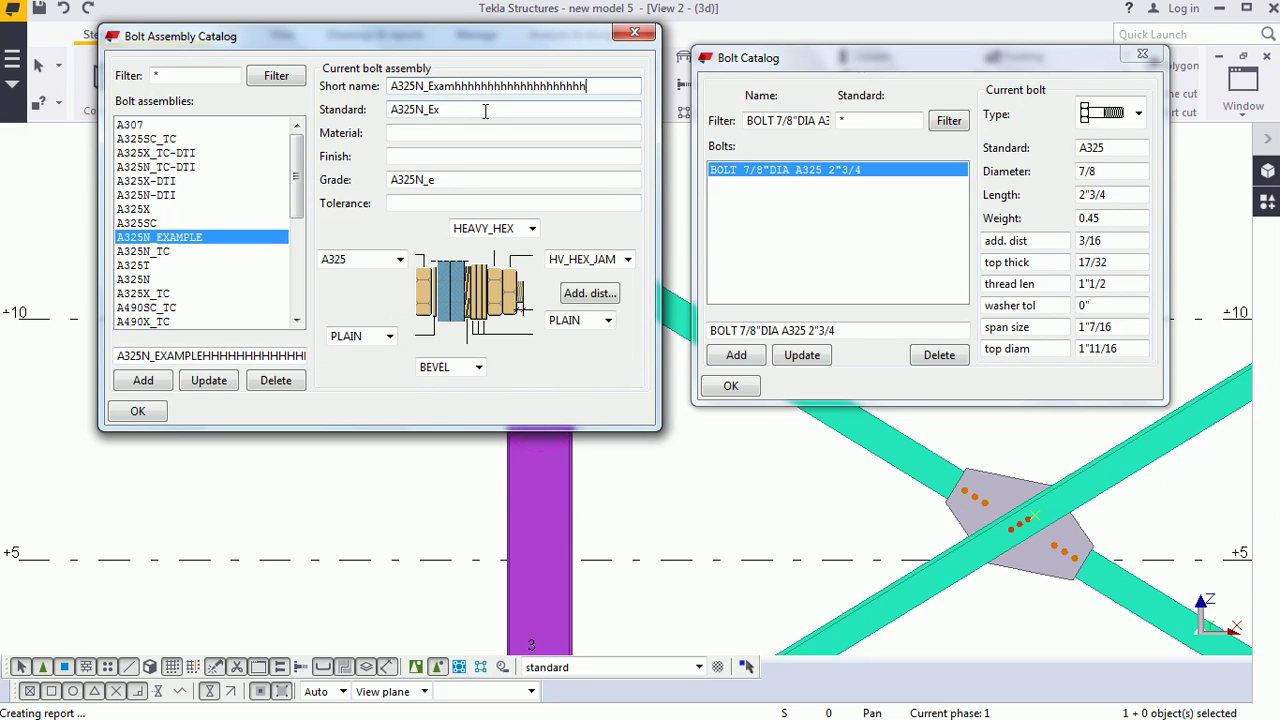
key(ctrl+a)
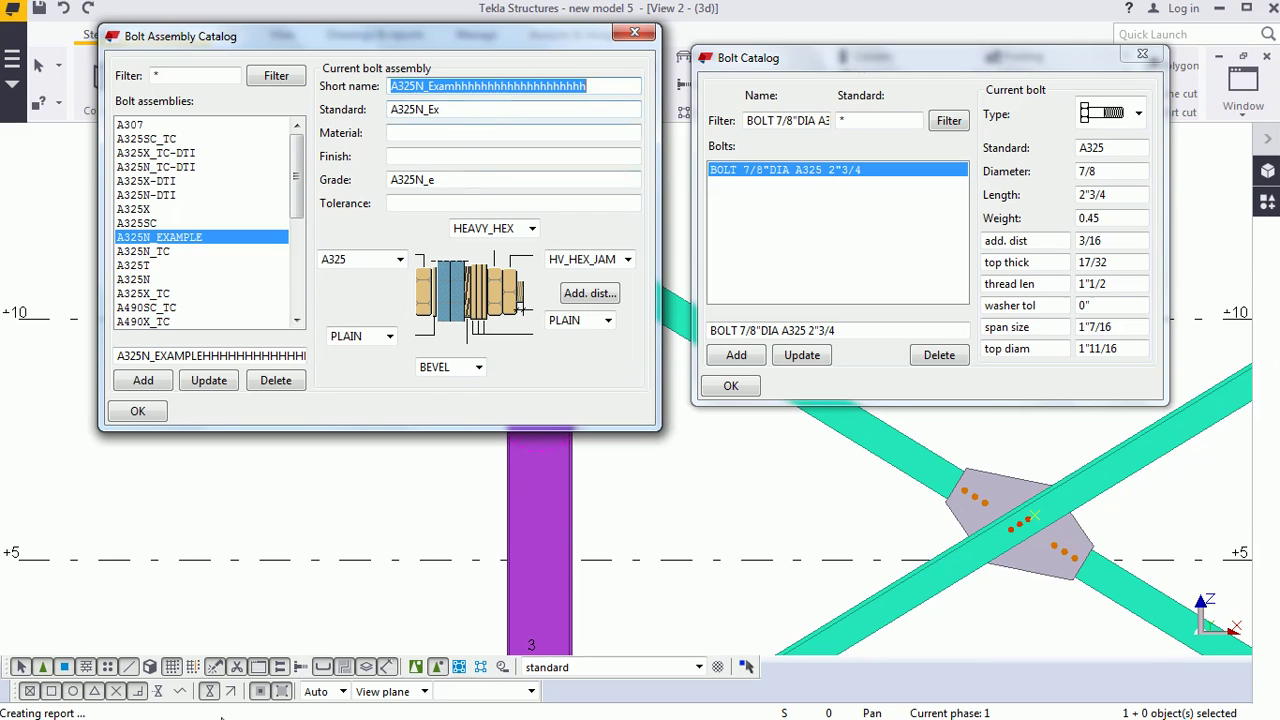
key(super+Tab)
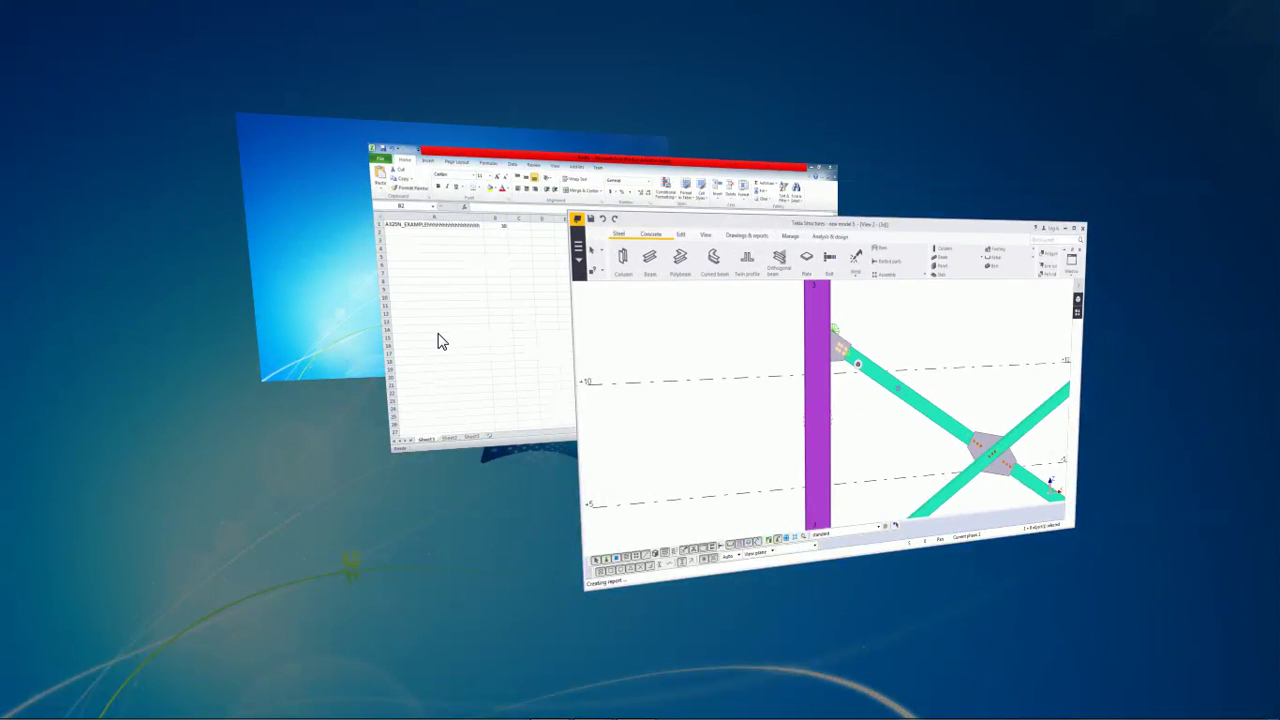
key(super+Tab)
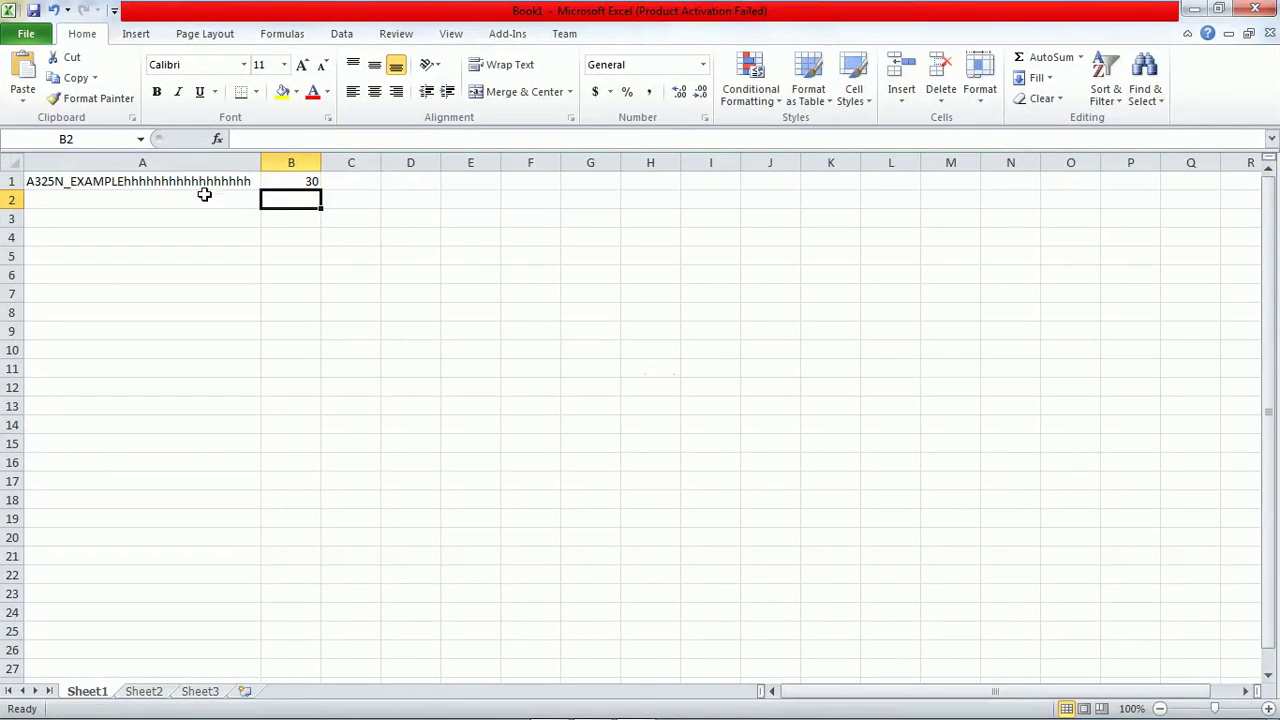
Step: Paste the padded Short name into A2 and fill B1's LEN formula down to B11, showing 30
click(203, 197)
text(A325N_Examhhhhhhhhhhhhhhhhhhhhh)
click(333, 251)
click(316, 185)
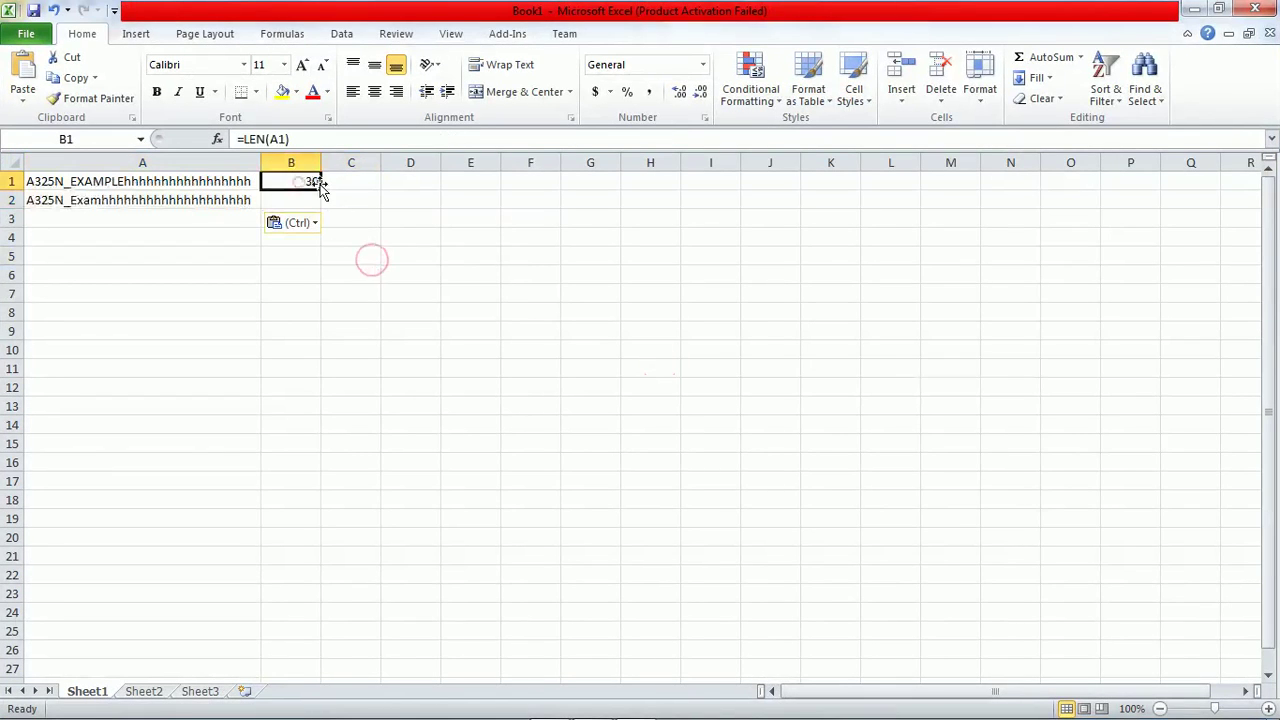
drag(321, 188, 316, 384)
click(435, 303)
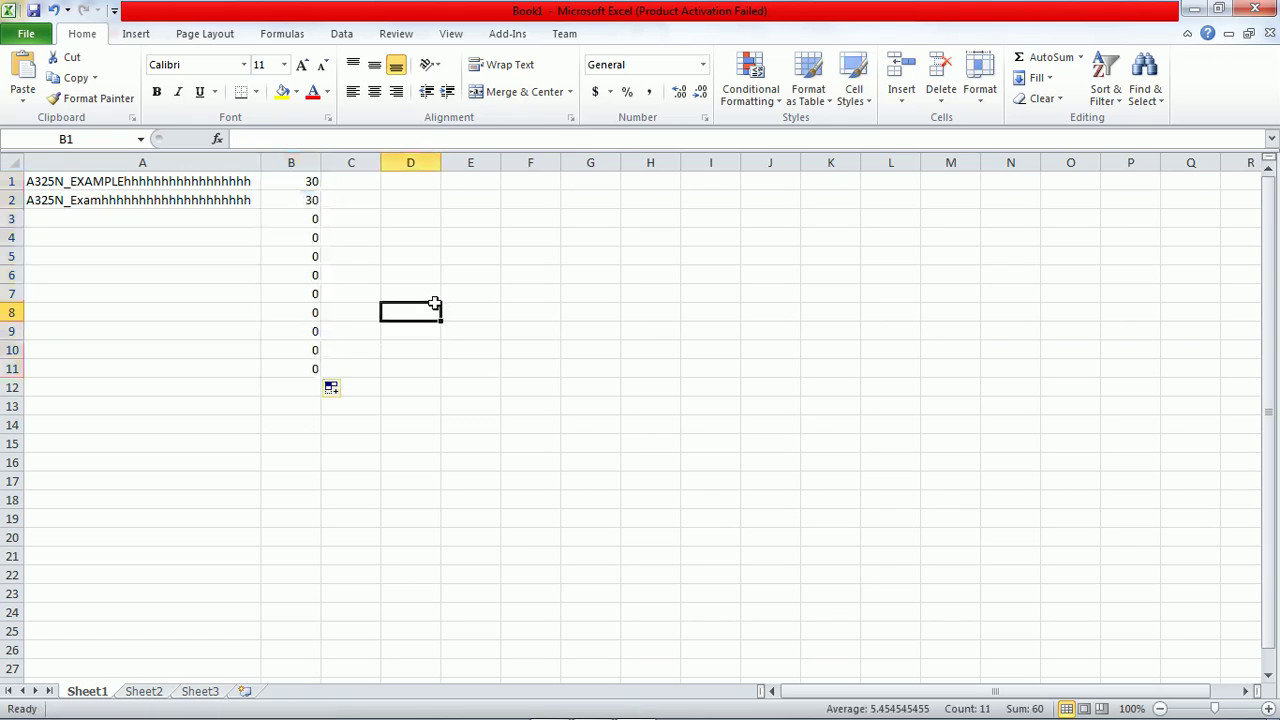
click(232, 200)
click(305, 200)
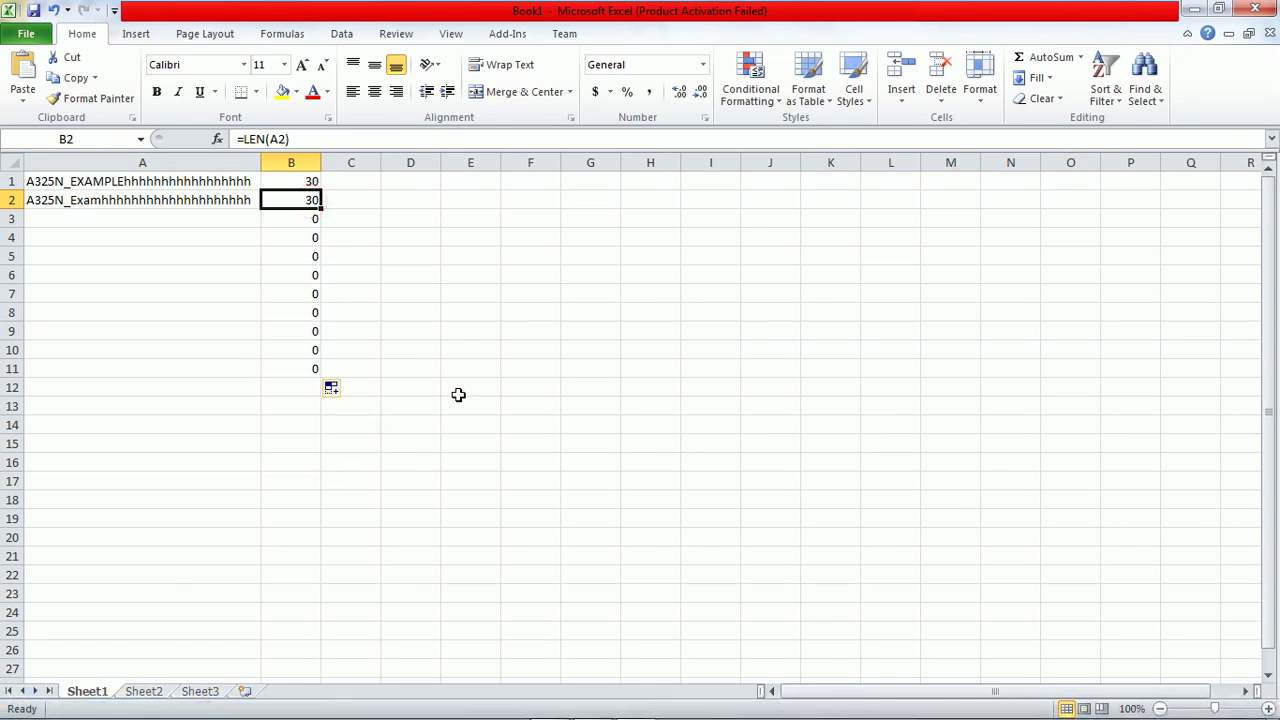
Step: Back in Tekla, select the Short name text to show its length
key(super+Tab)
key(super+Tab)
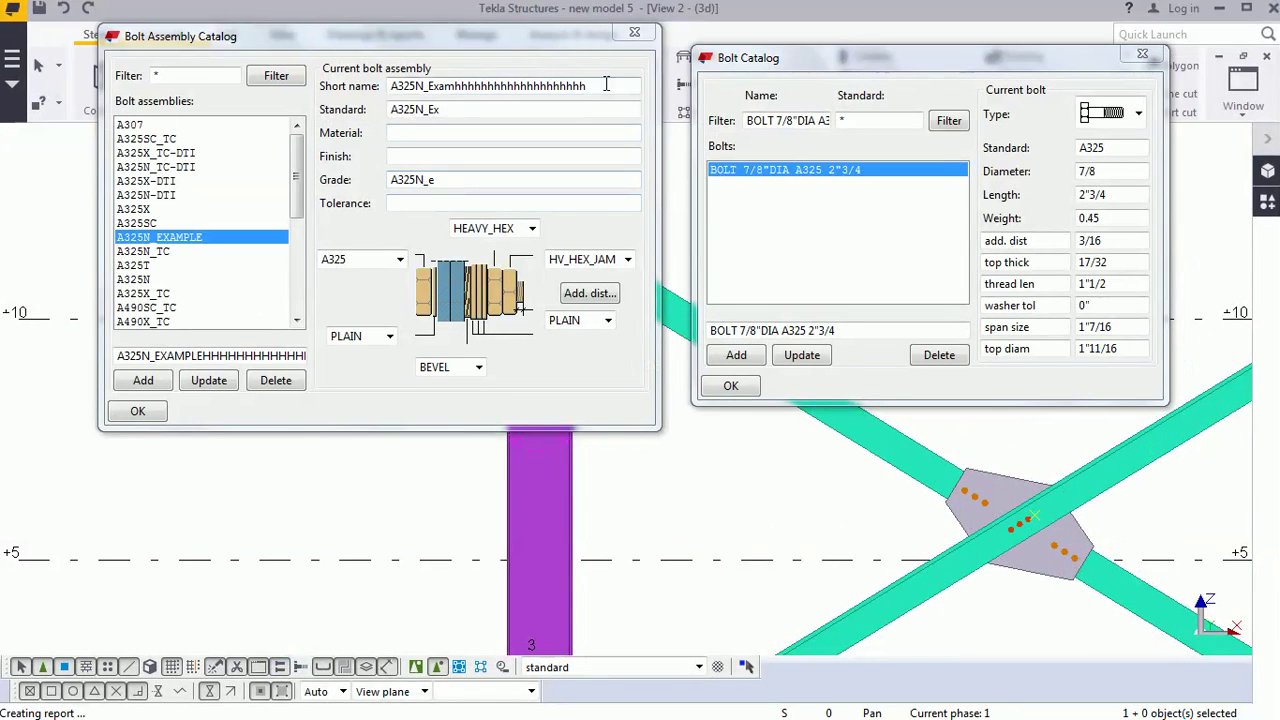
drag(604, 85, 389, 86)
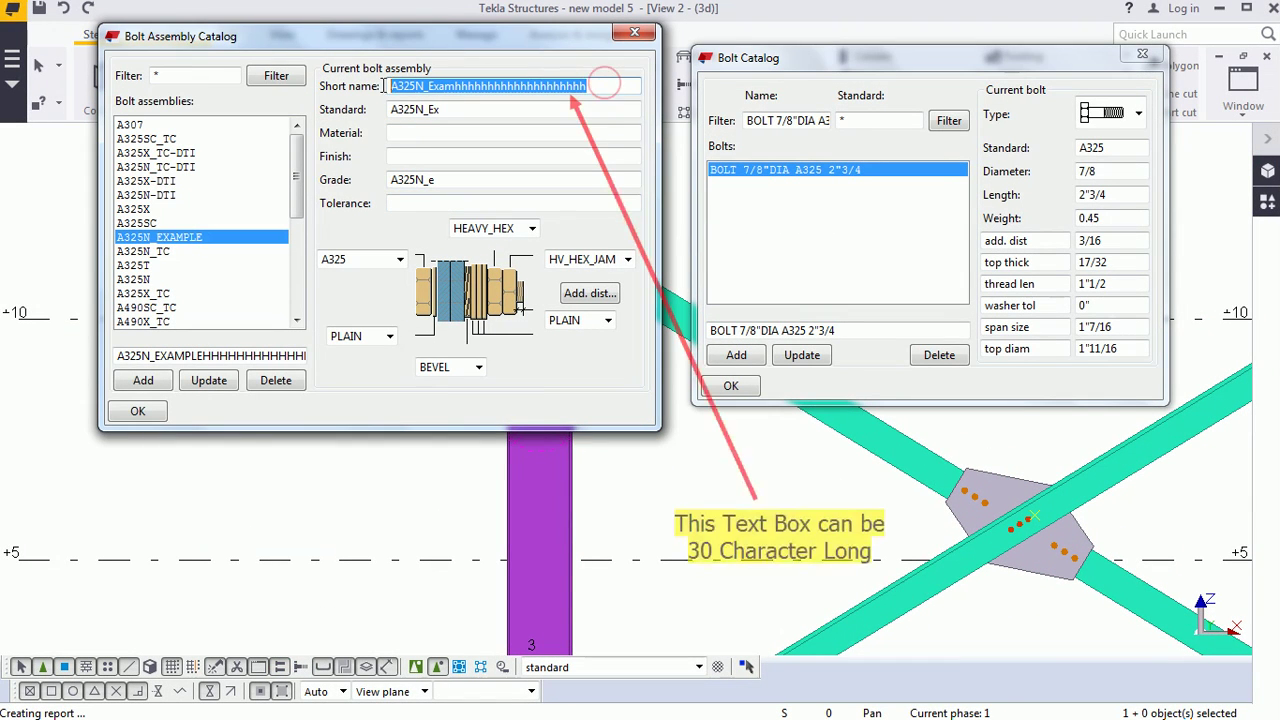
click(484, 109)
Step: Pad the assembly Standard value with h's and select it for copying
text(hhhh)
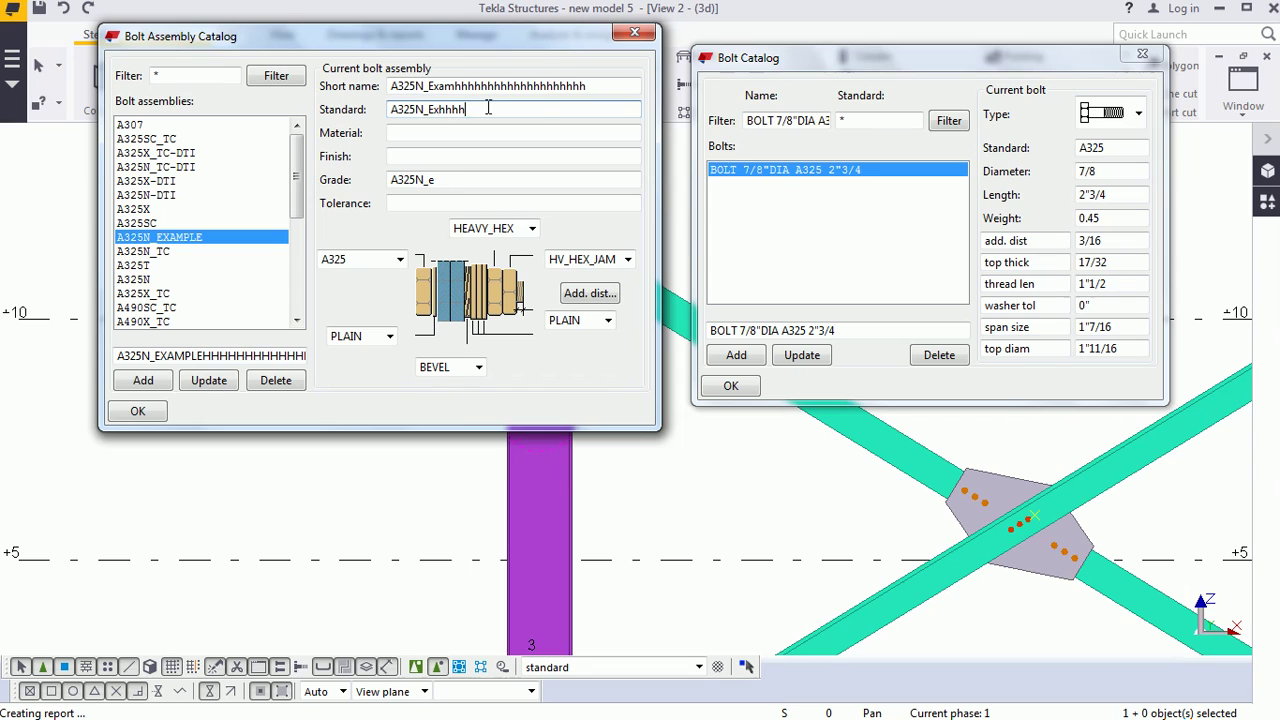
double_click(555, 120)
key(ctrl+c)
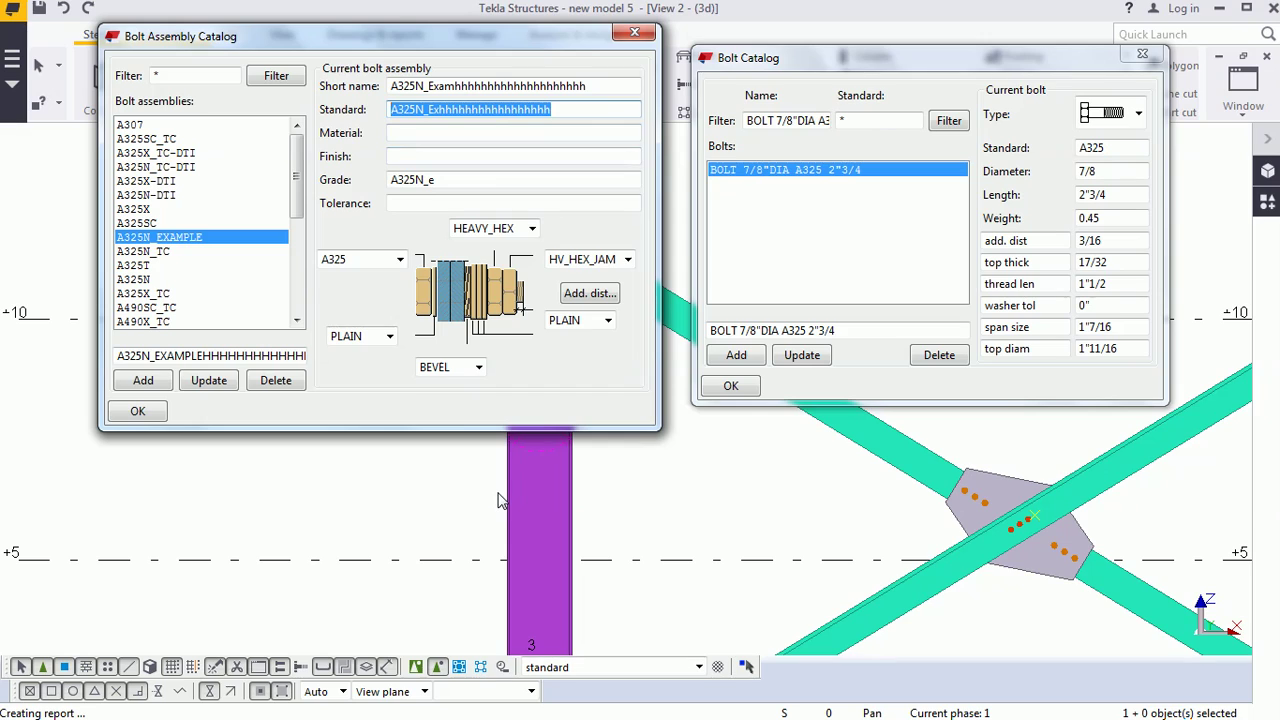
key(super+Tab)
Step: Paste the Standard value into Excel cell A3, where LEN reads 25
scroll(540, 345, down, 1)
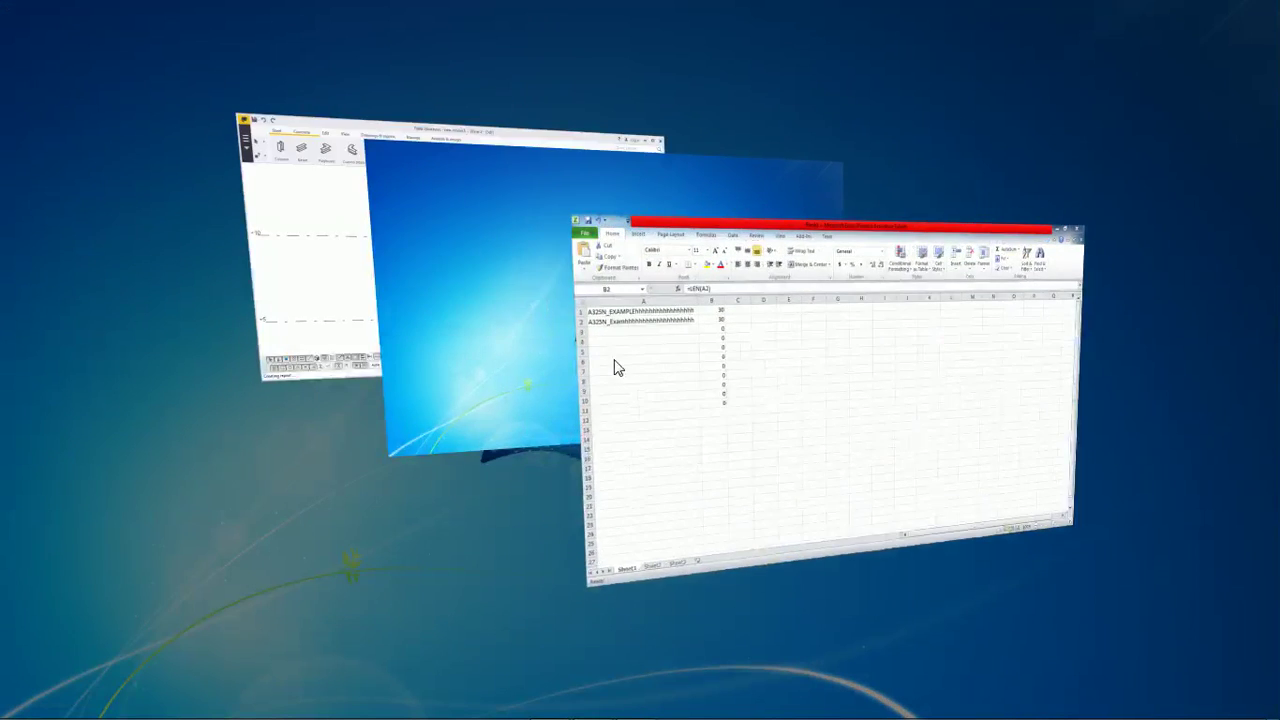
click(626, 364)
click(185, 221)
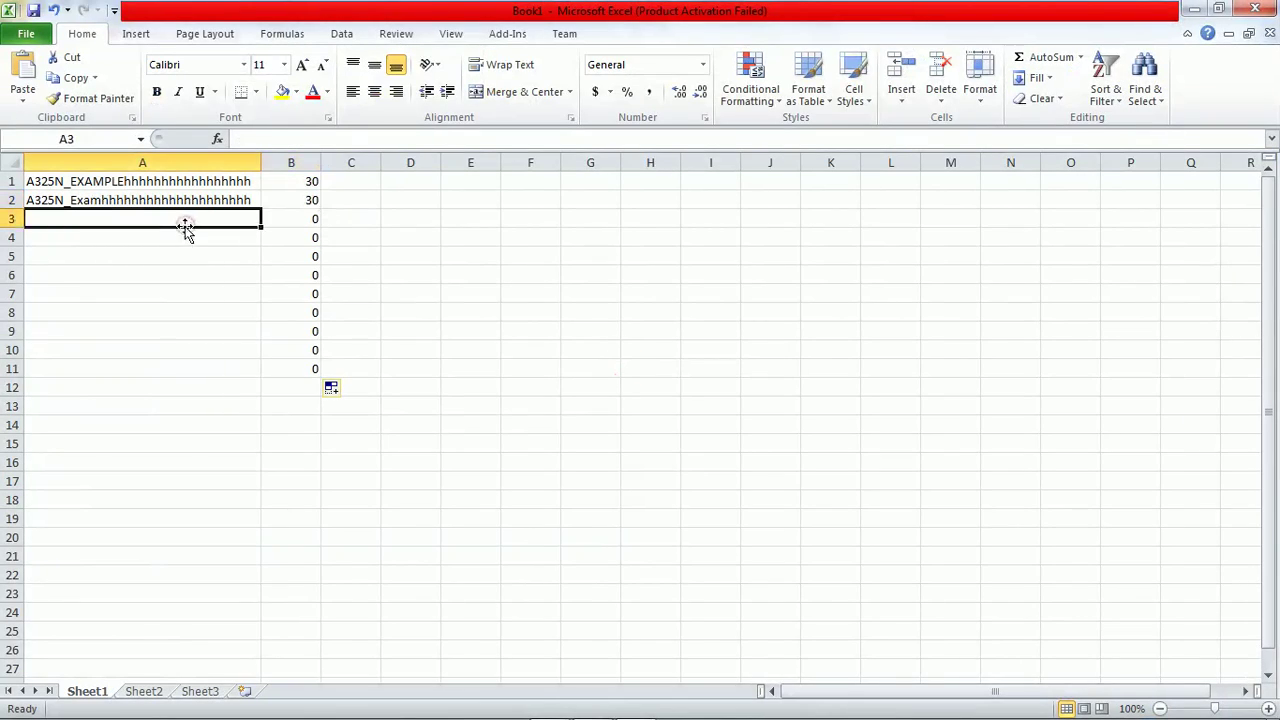
key(ctrl+v)
click(452, 232)
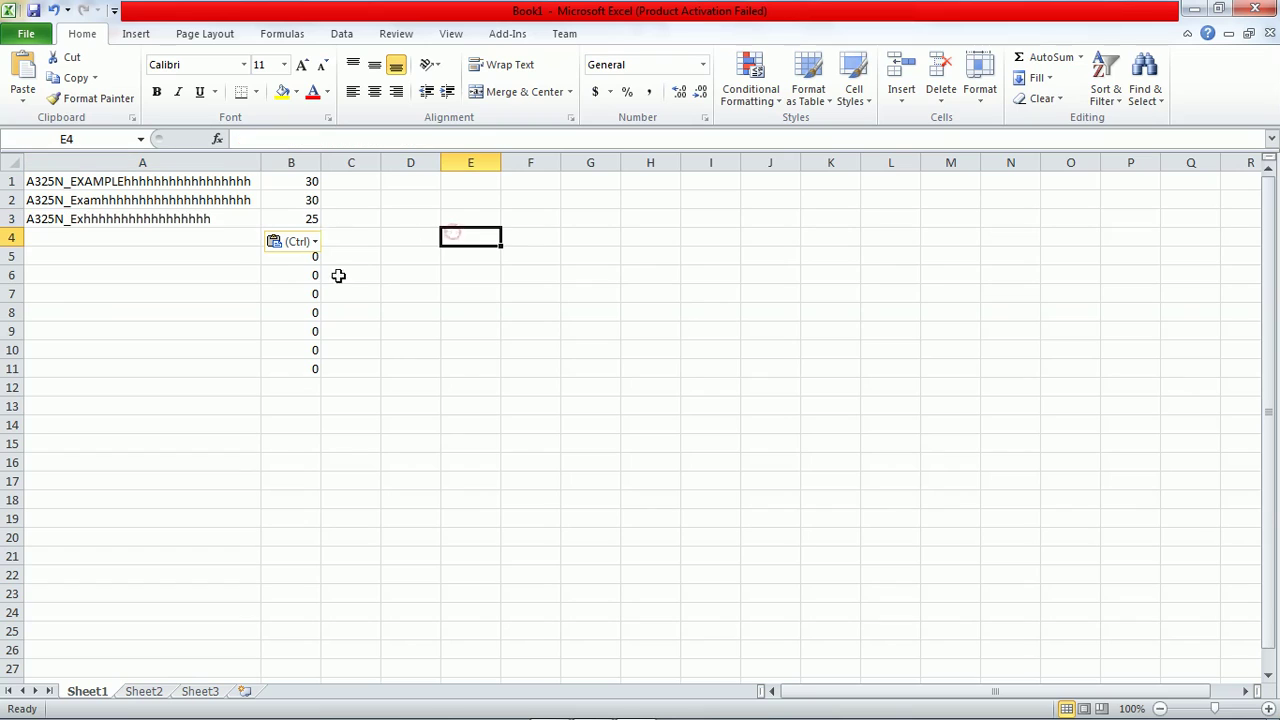
Step: Return to Tekla and select the whole assembly Standard value
key(super+Tab)
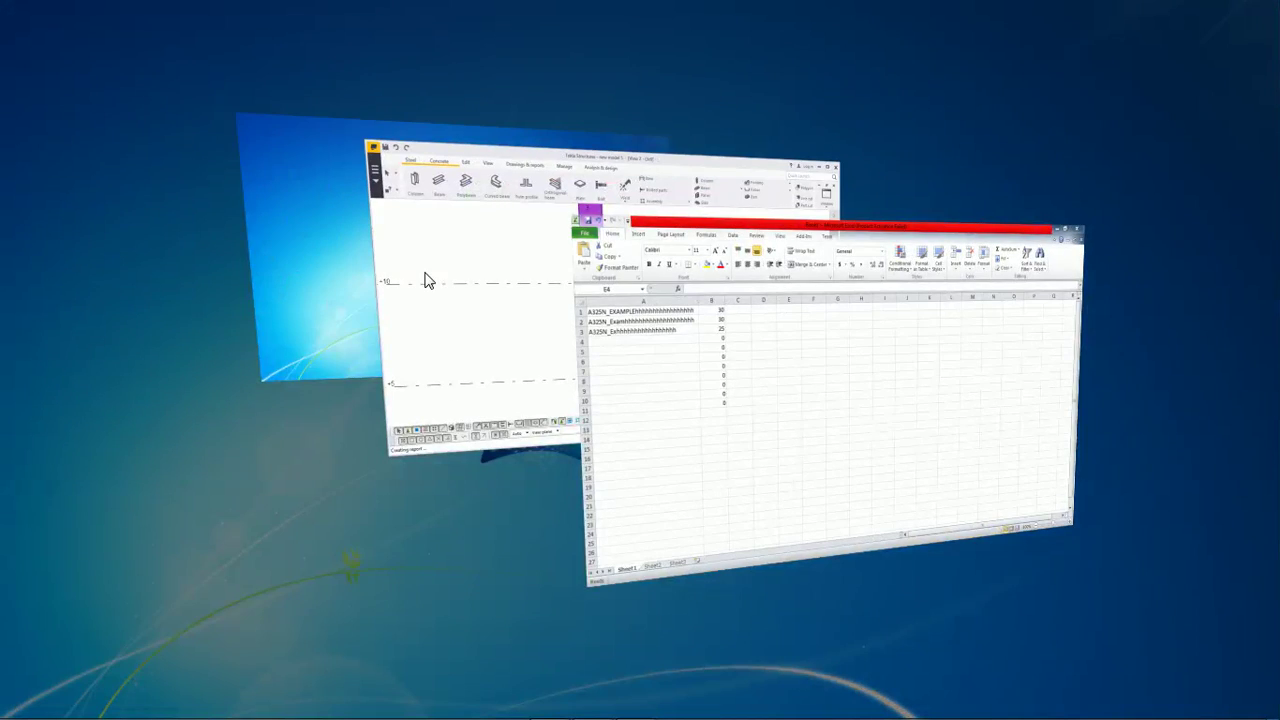
scroll(423, 277, down, 1)
click(623, 337)
click(560, 115)
drag(560, 115, 385, 110)
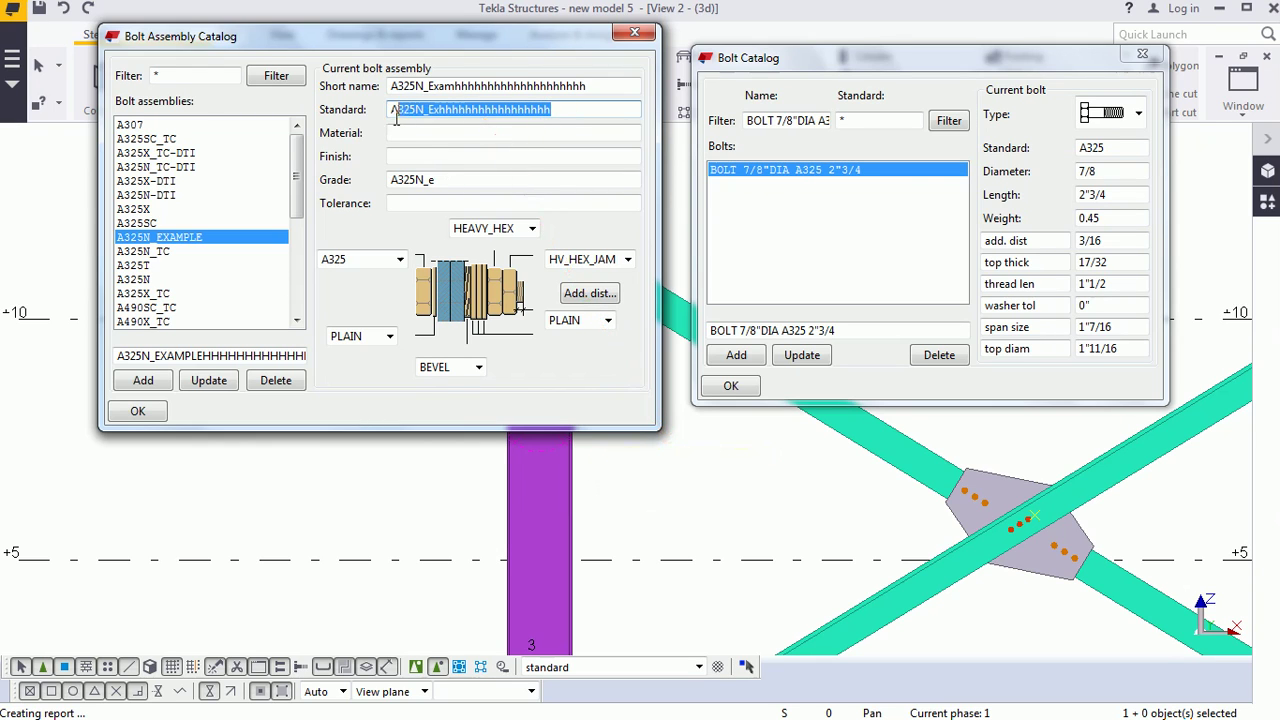
Step: Append h's to the Bolt Catalog name and select the whole padded name
click(866, 332)
text(hhhhhhhhhhhhhhhhhh)
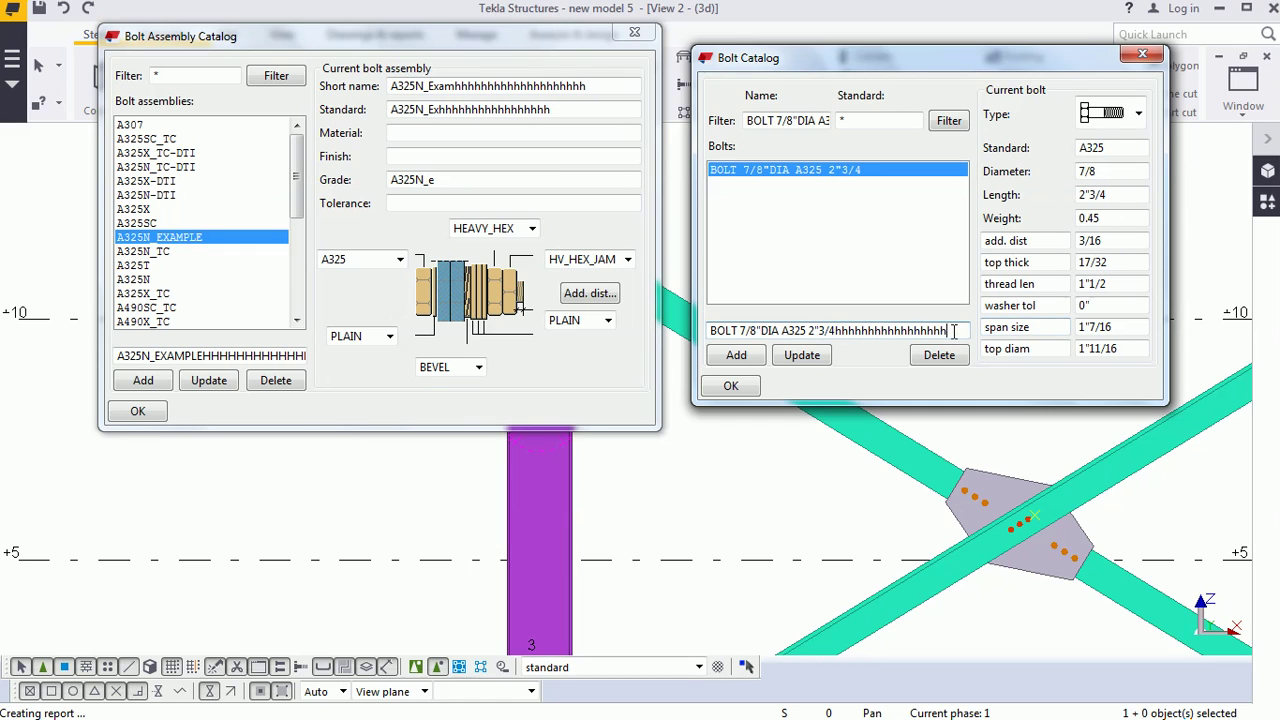
drag(958, 331, 728, 336)
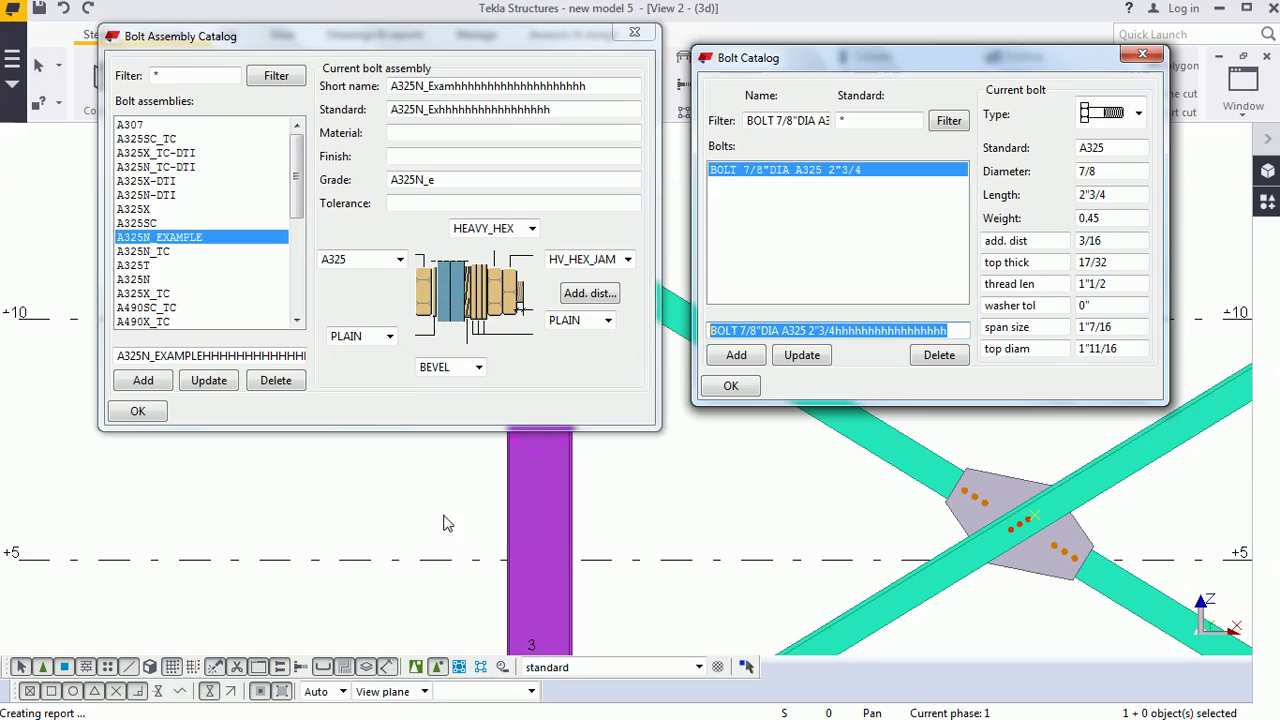
key(super+Tab)
key(super+Tab)
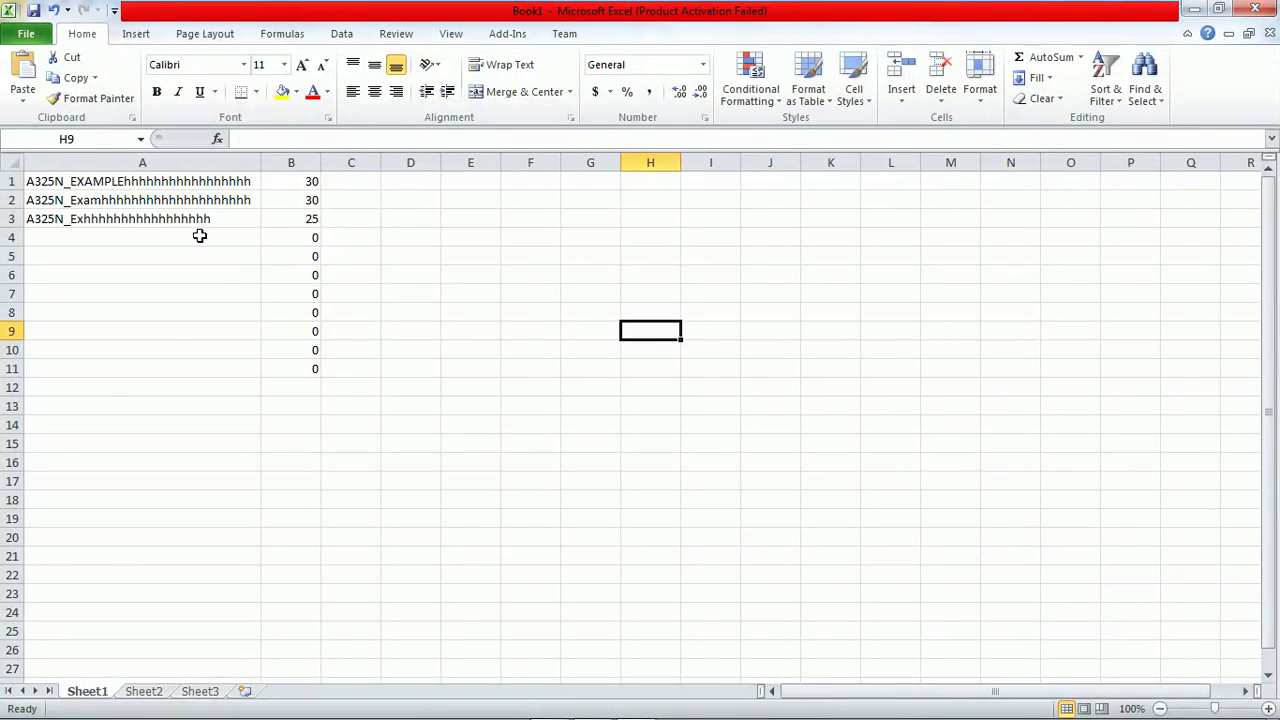
Step: Paste the bolt name into Excel A4, where LEN reads 40, then return to the Bolt Catalog
click(198, 235)
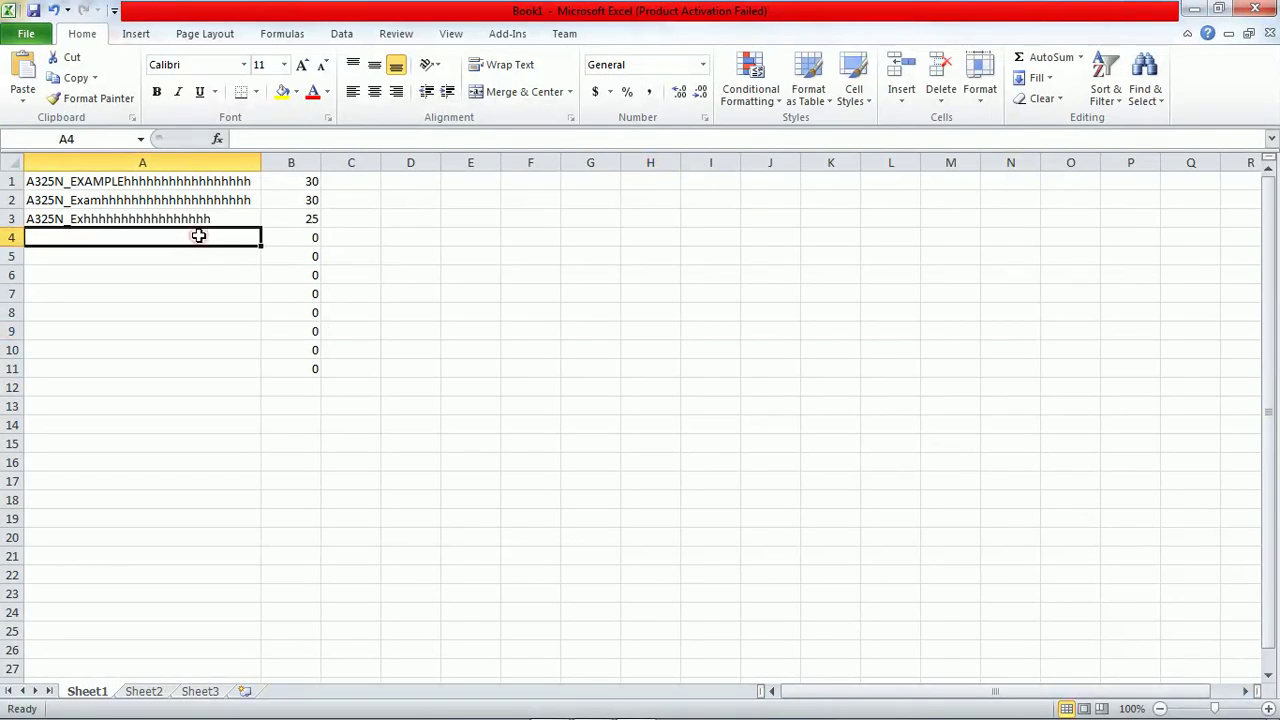
key(ctrl+v)
click(406, 268)
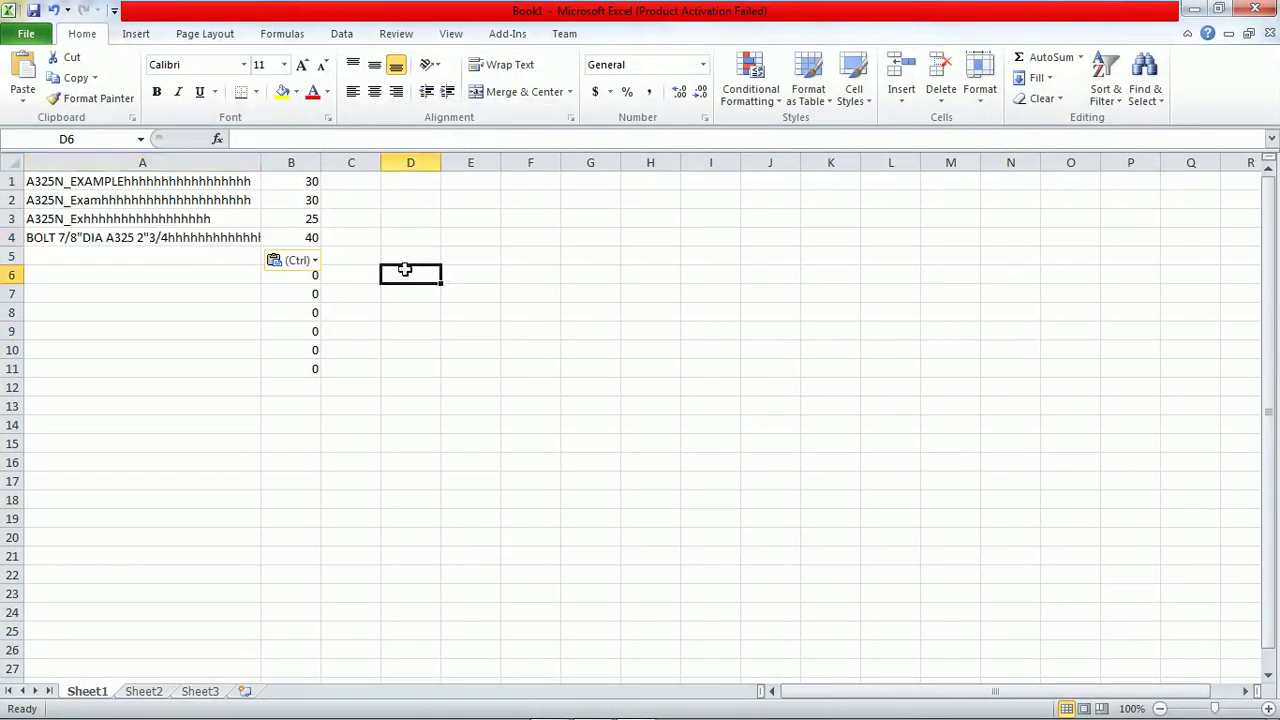
click(314, 238)
key(super+Tab)
key(Tab)
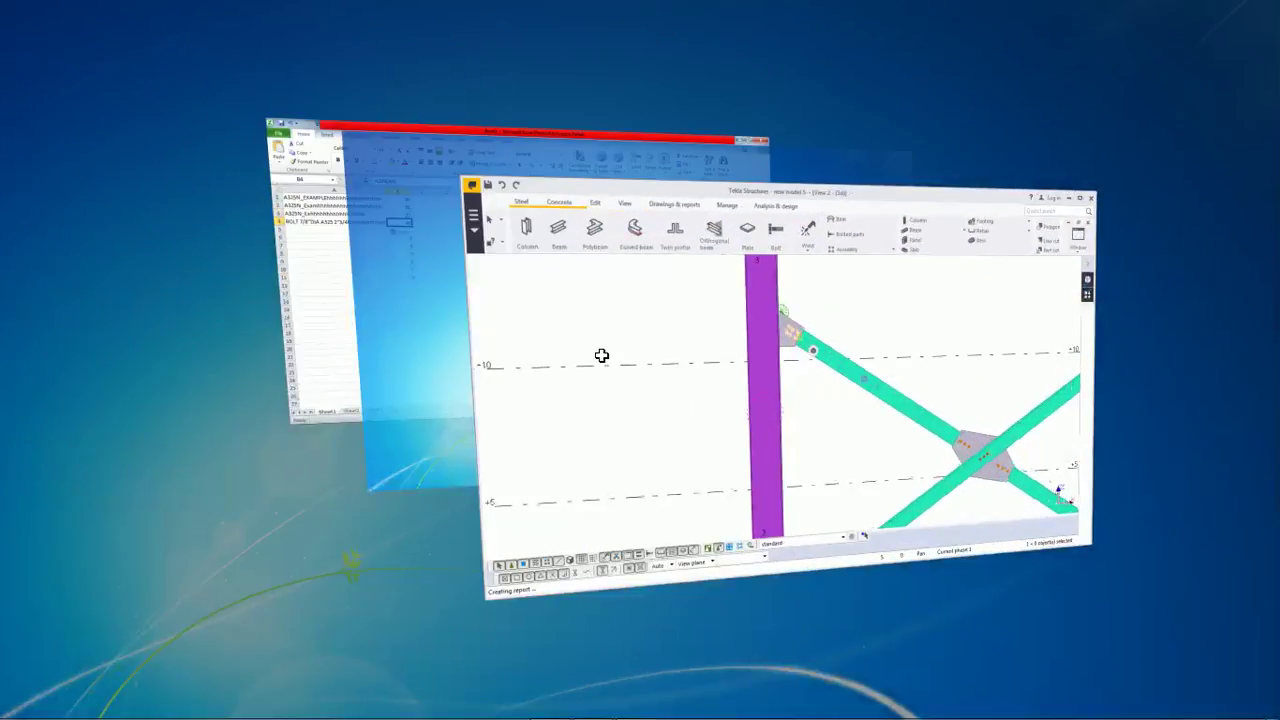
click(880, 330)
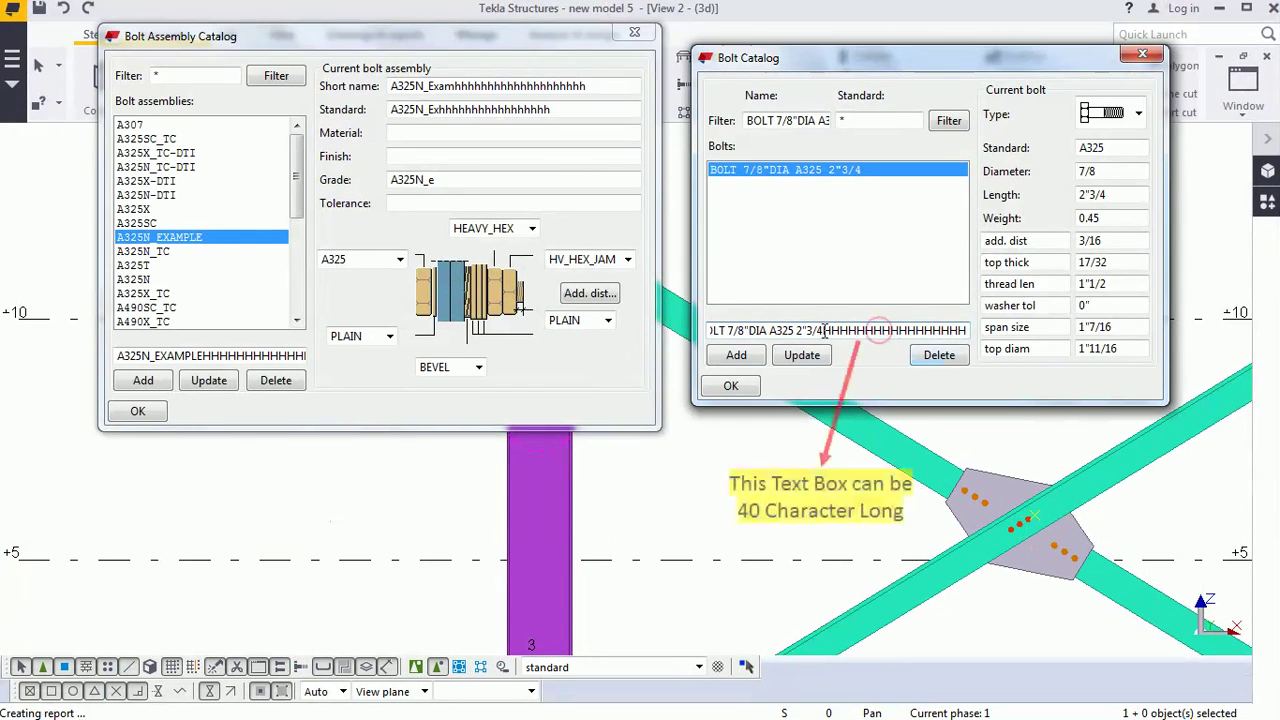
Step: Pad the bolt's Standard value with h's and select it for copying
click(1127, 147)
text(hhhhhhhhhhhhh)
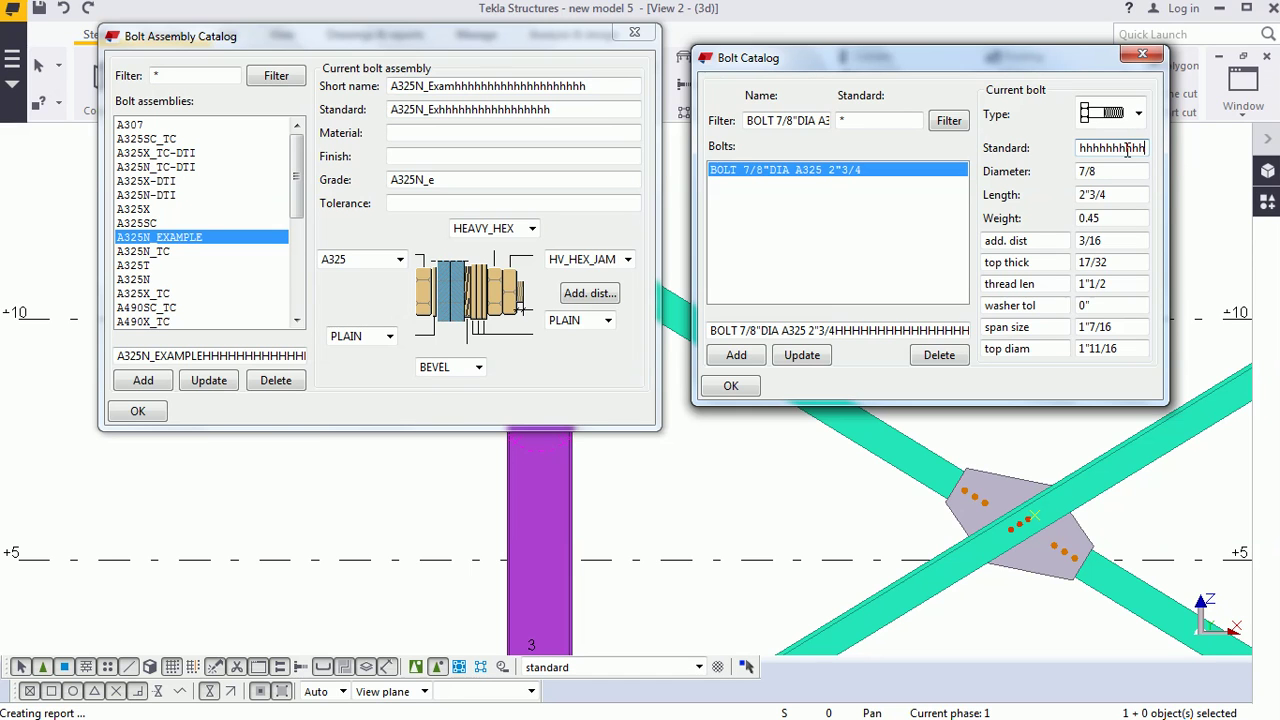
double_click(1125, 152)
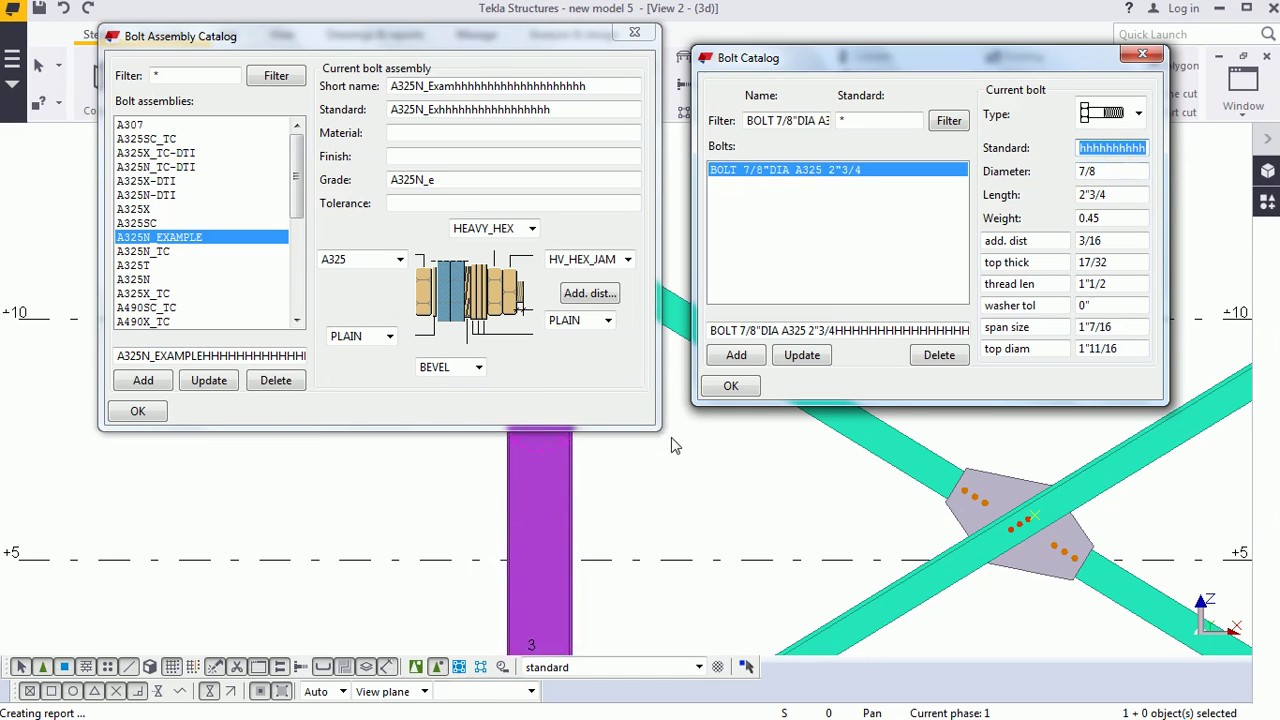
key(super+Tab)
key(super+Tab)
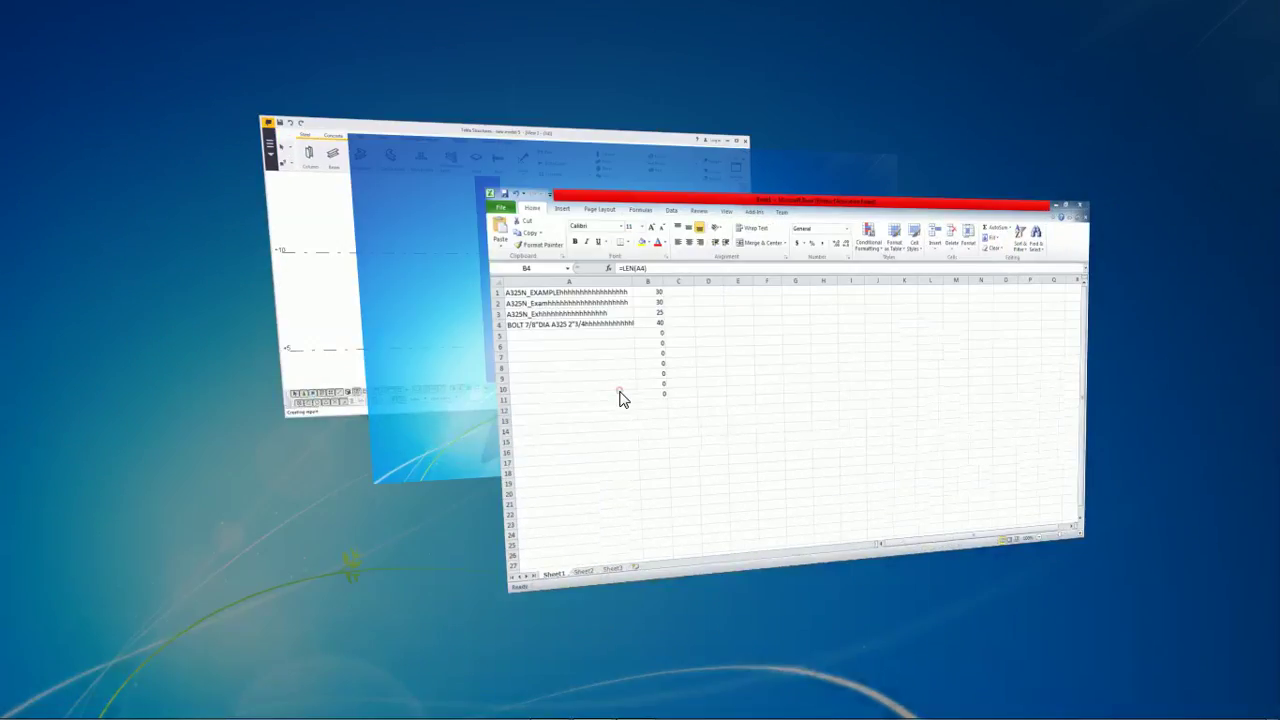
Step: Paste the bolt Standard value into Excel A5, where LEN reads 25
click(619, 390)
click(142, 260)
key(ctrl+v)
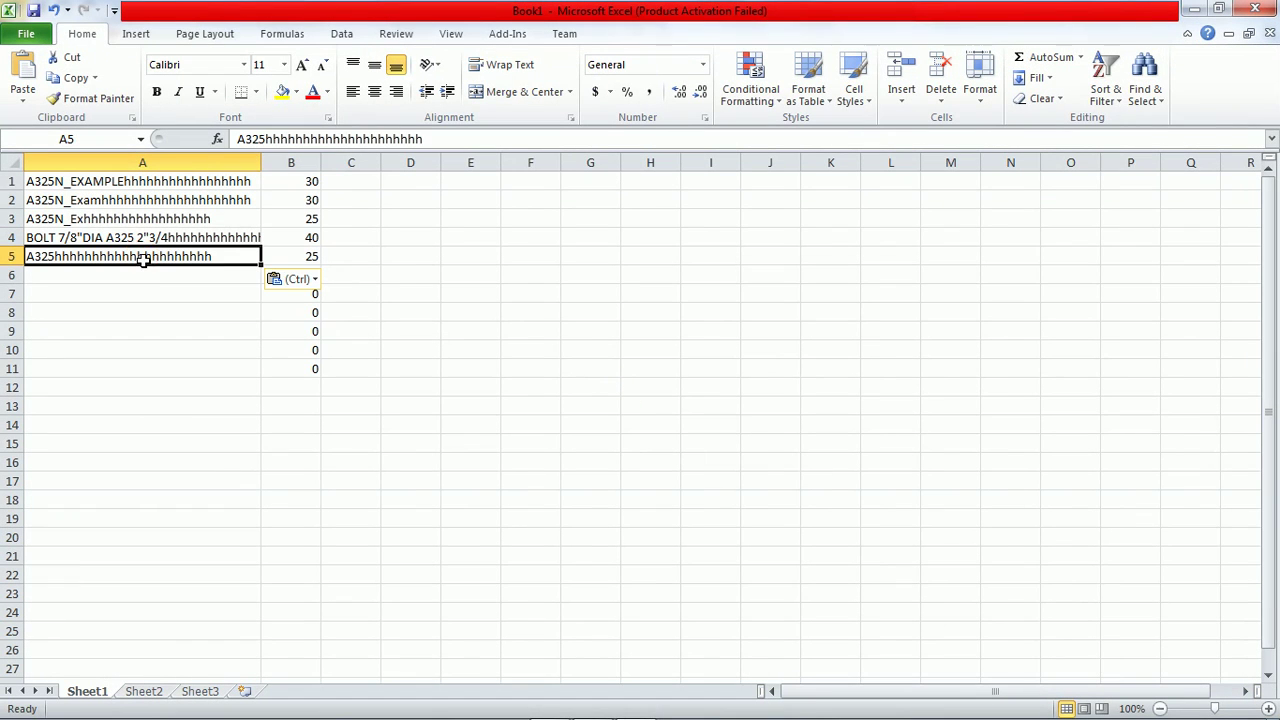
click(393, 278)
click(305, 256)
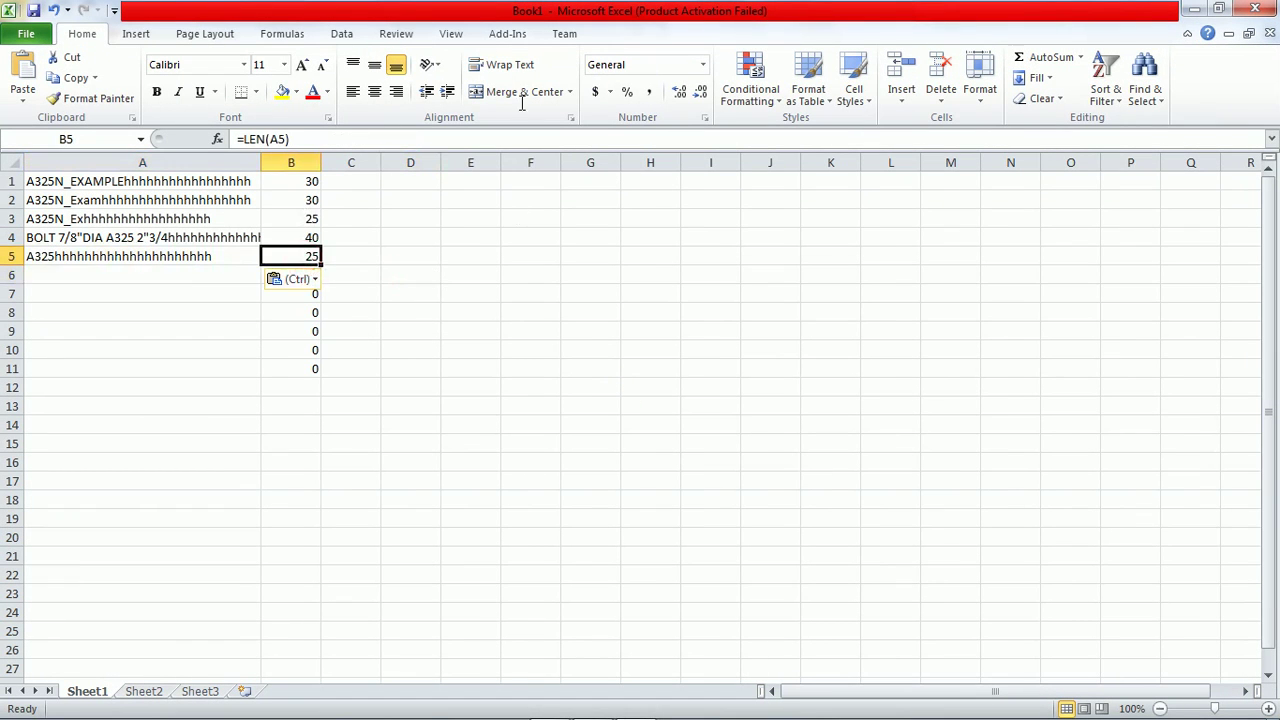
Step: Return to Tekla and move the Bolt Catalog to the lower left
key(super+Tab)
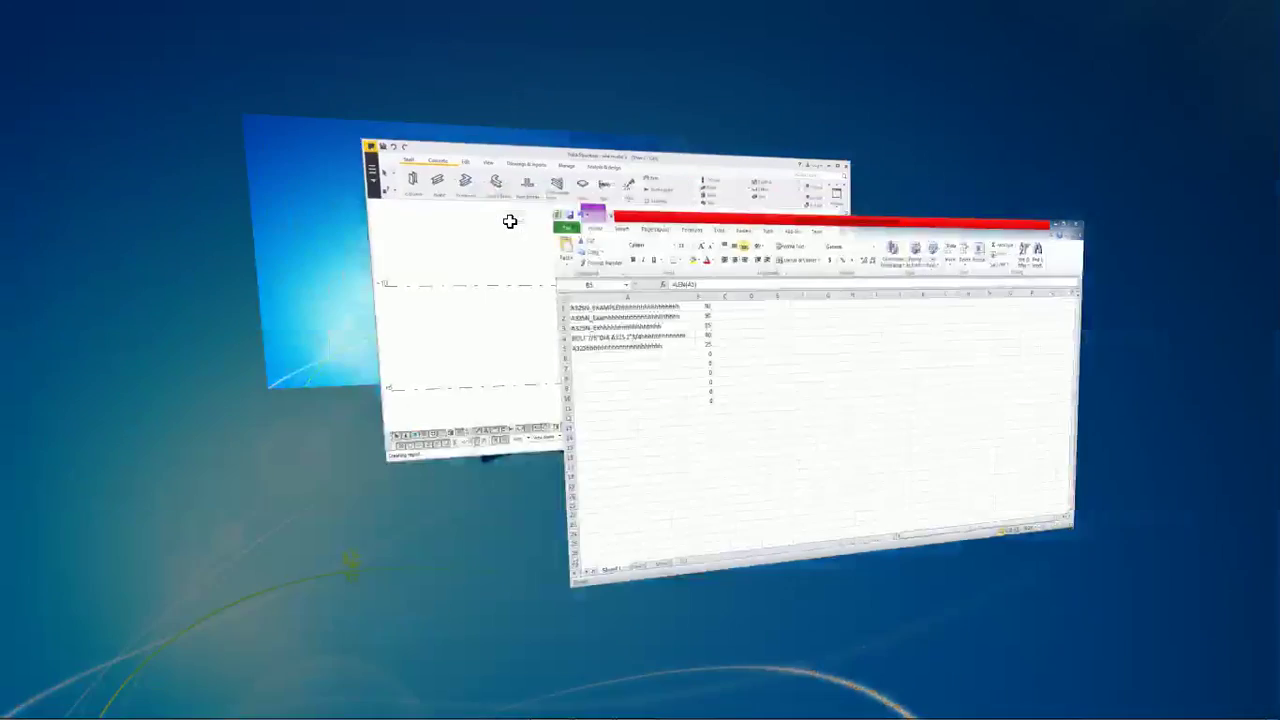
key(super+Tab)
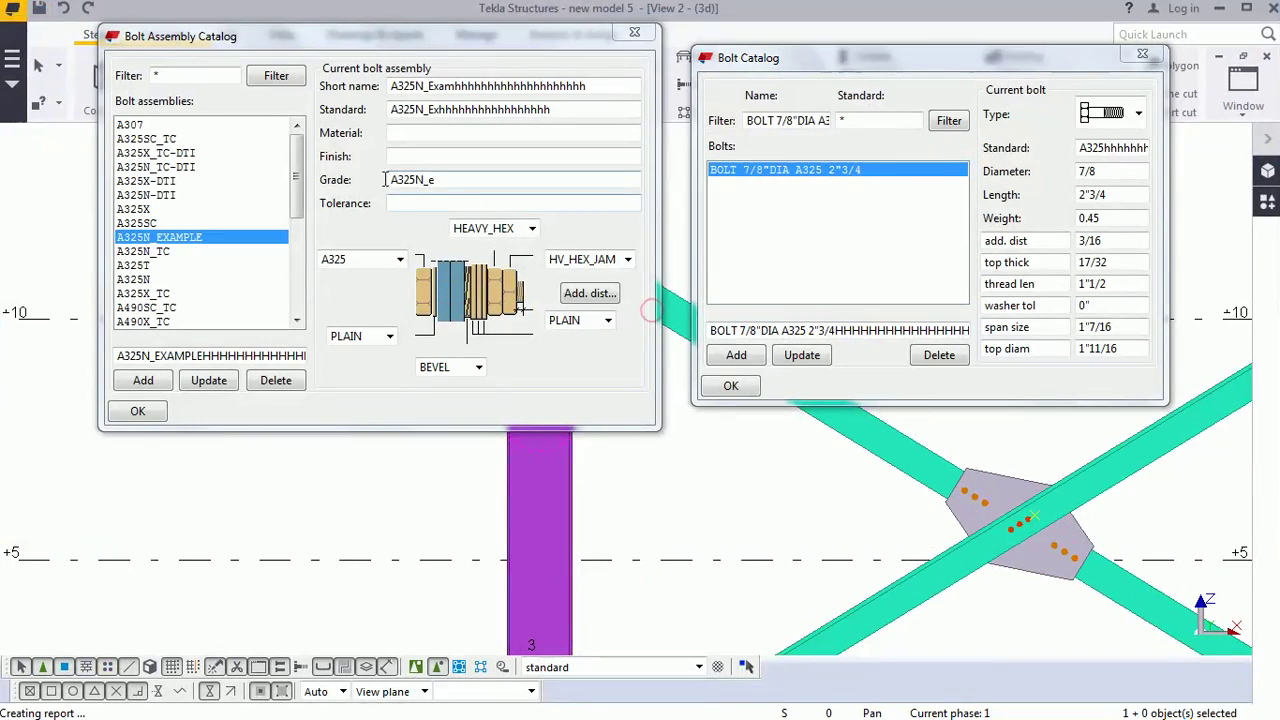
click(242, 355)
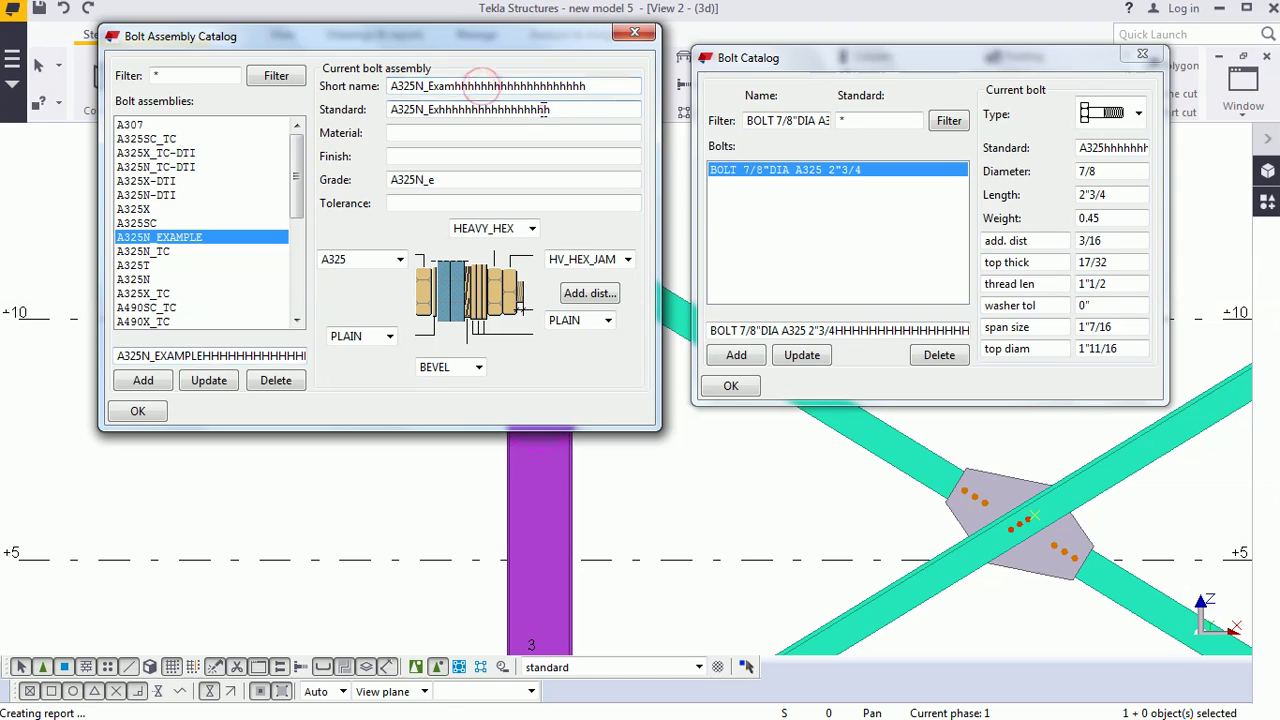
click(896, 330)
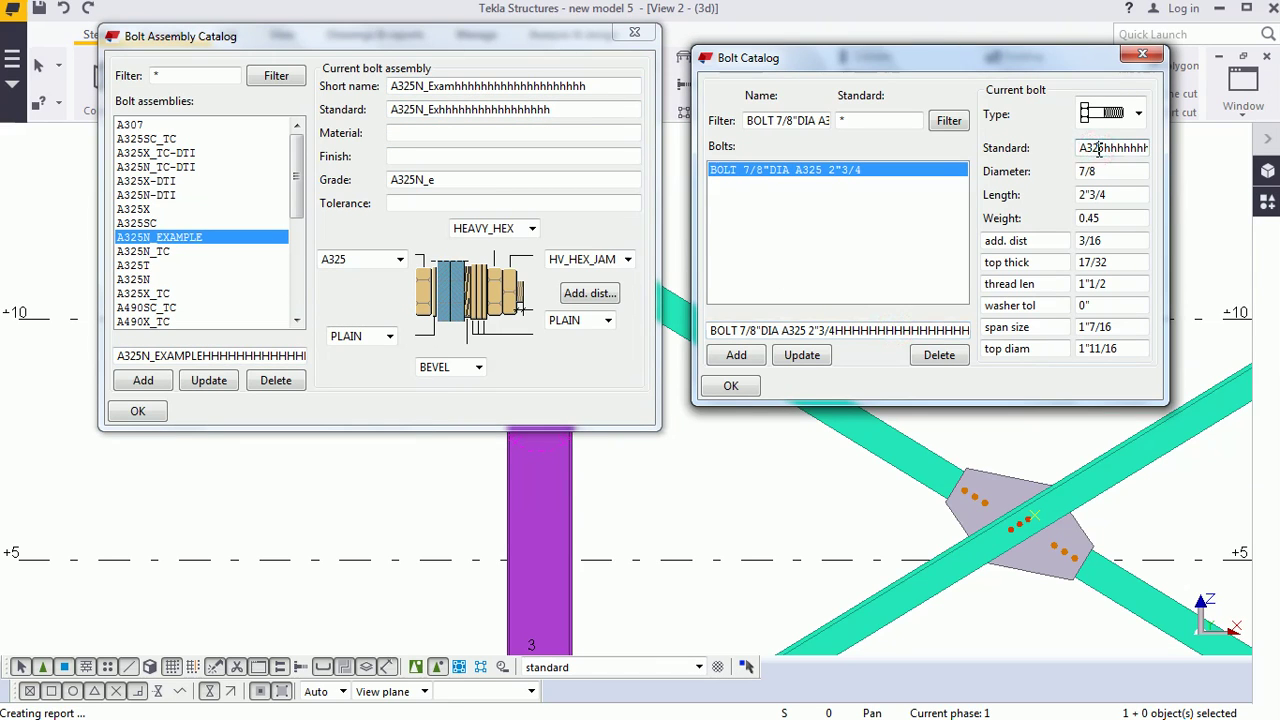
drag(1005, 73, 442, 390)
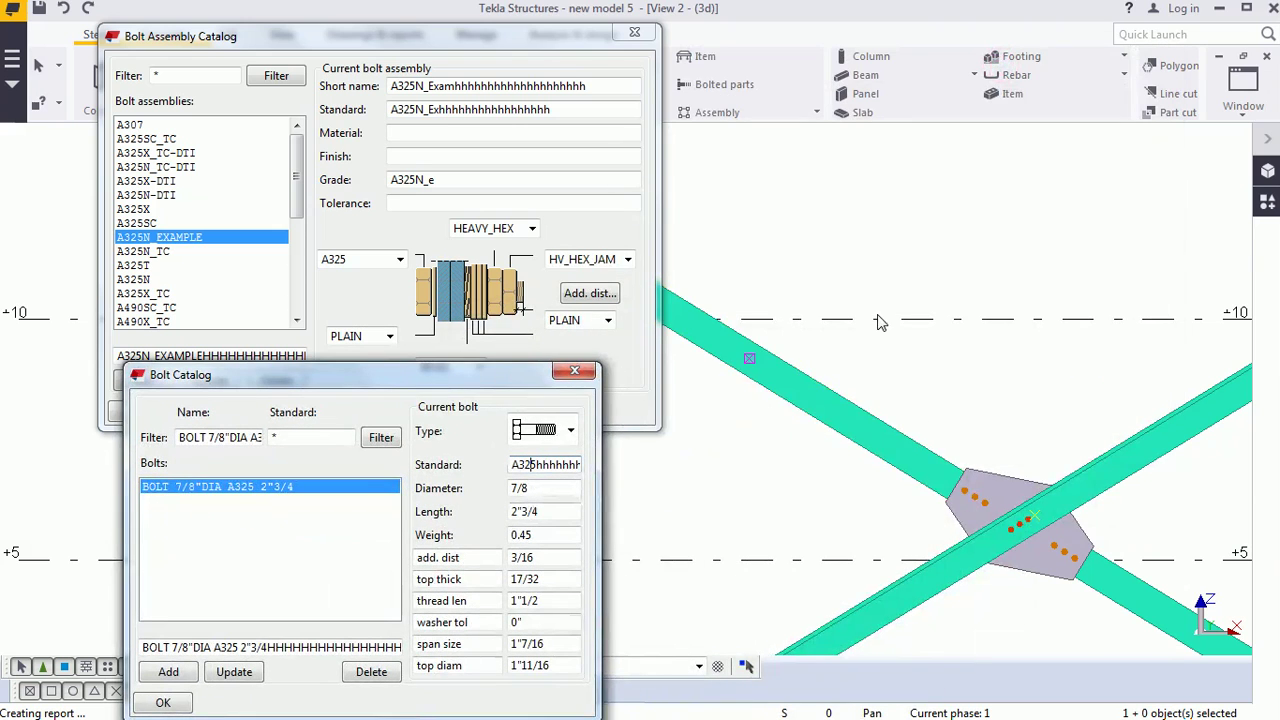
Step: Open the bolt group's properties and check the standards list, keeping A325N_EXAMPLE
middle_drag(900, 298, 1093, 305)
scroll(795, 280, up, 5)
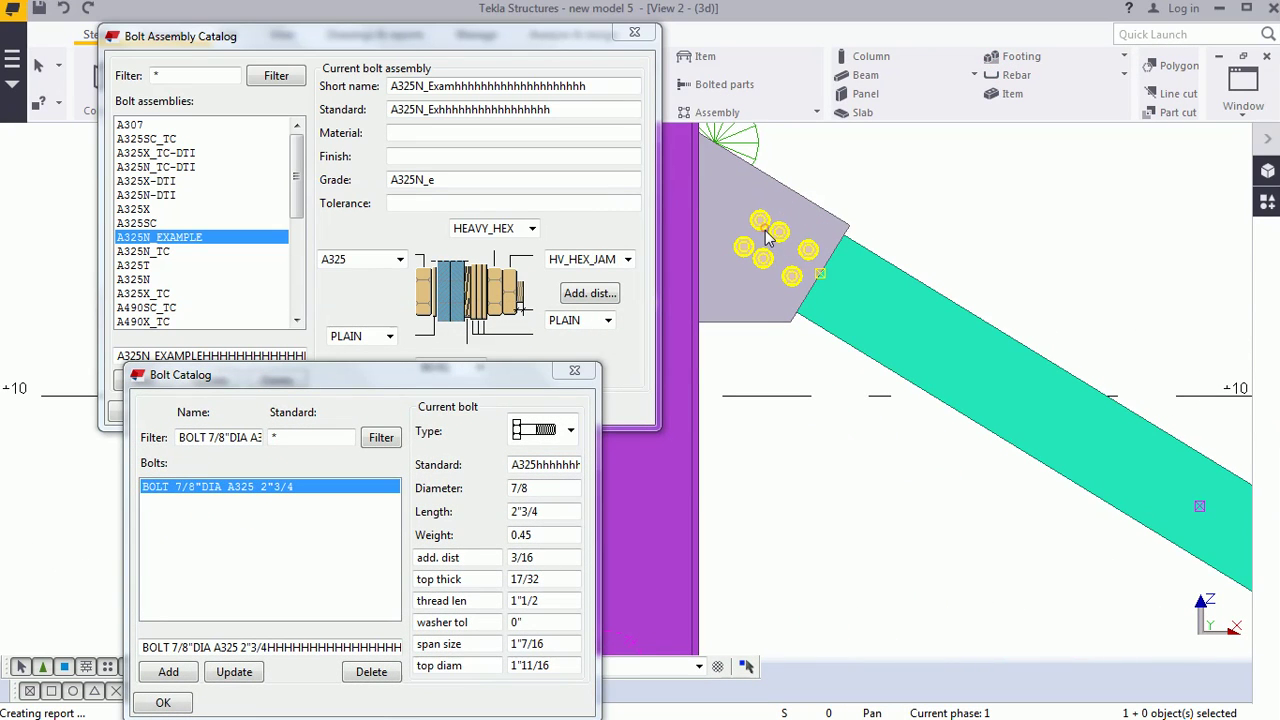
double_click(766, 229)
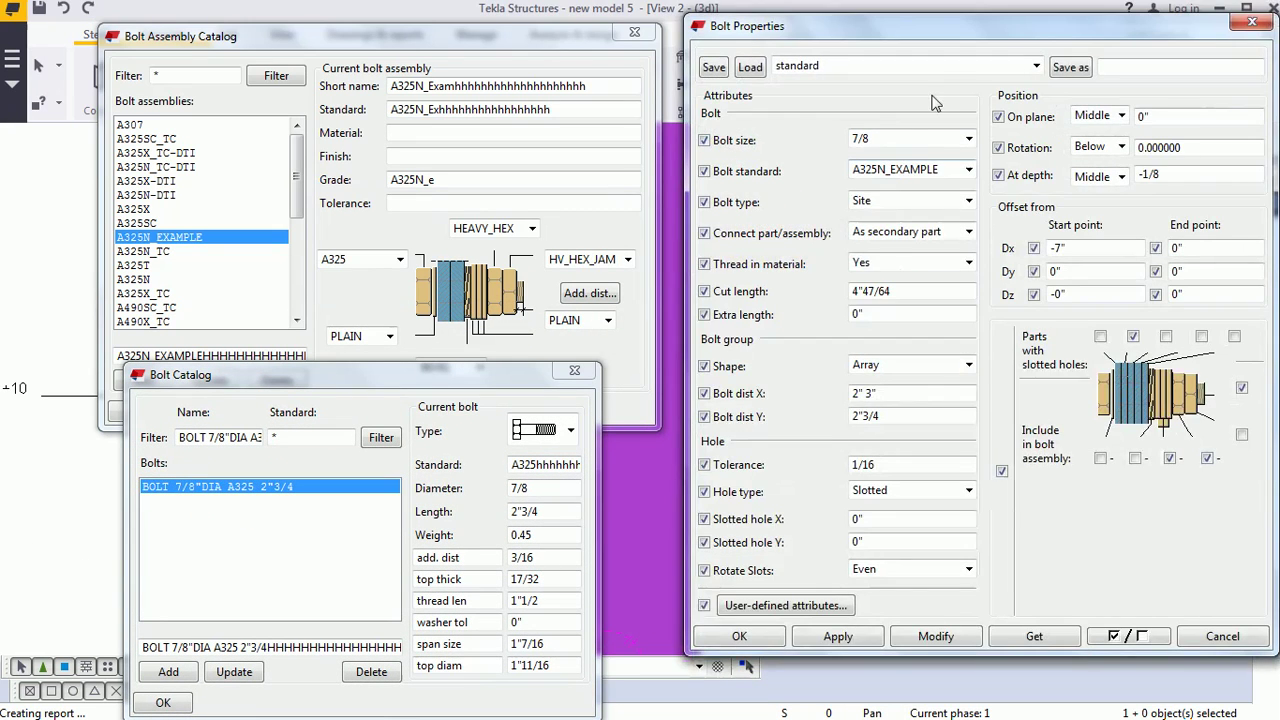
drag(994, 74, 1042, 31)
click(1022, 162)
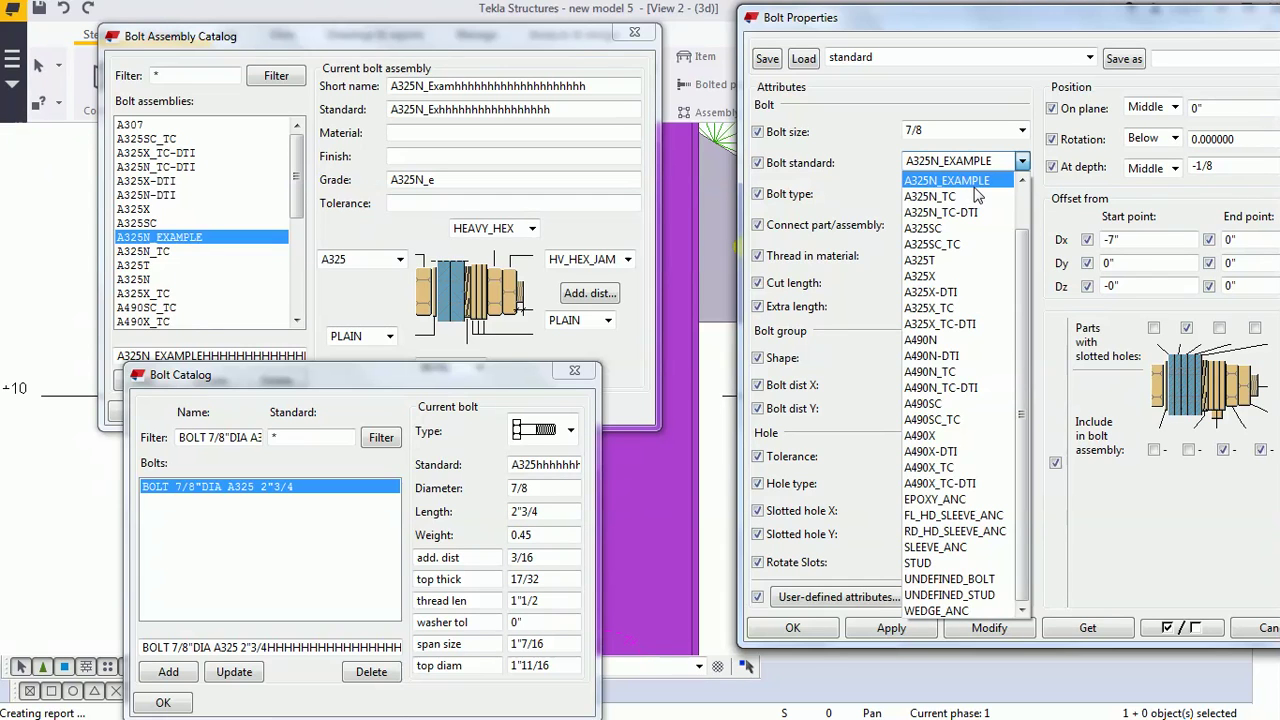
click(1132, 35)
Step: Cancel the bolt properties and close the bolt assembly catalog and bolt catalog
drag(1098, 30, 1003, 28)
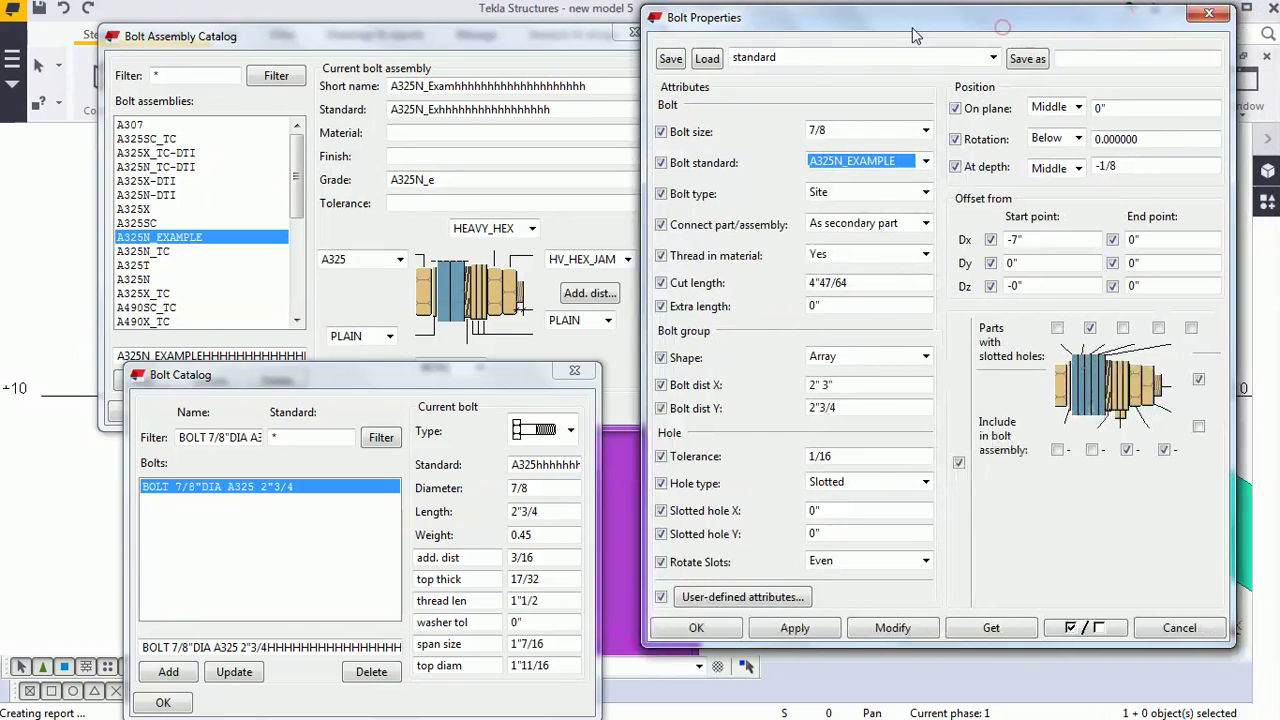
click(1218, 16)
click(634, 33)
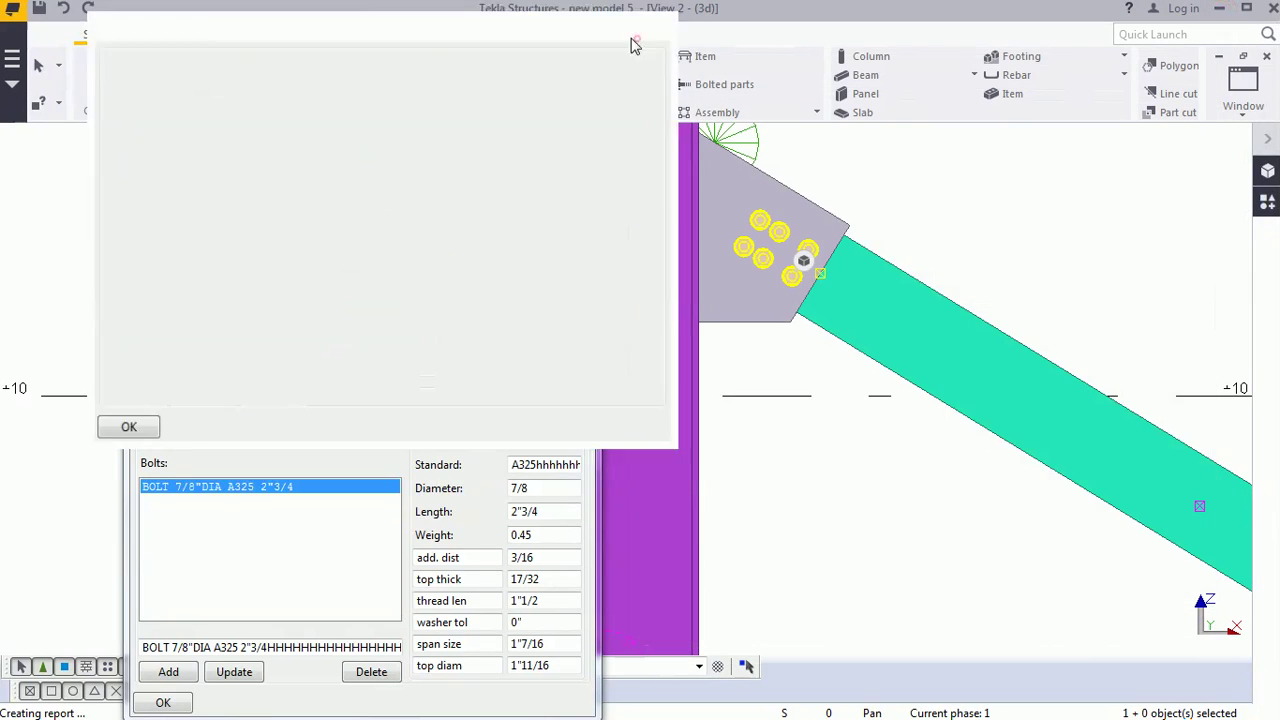
click(574, 371)
Step: Interrupt the current command and zoom in on the bolted connection plate
right_click(328, 268)
click(388, 278)
middle_drag(455, 306, 646, 274)
scroll(646, 274, up, 2)
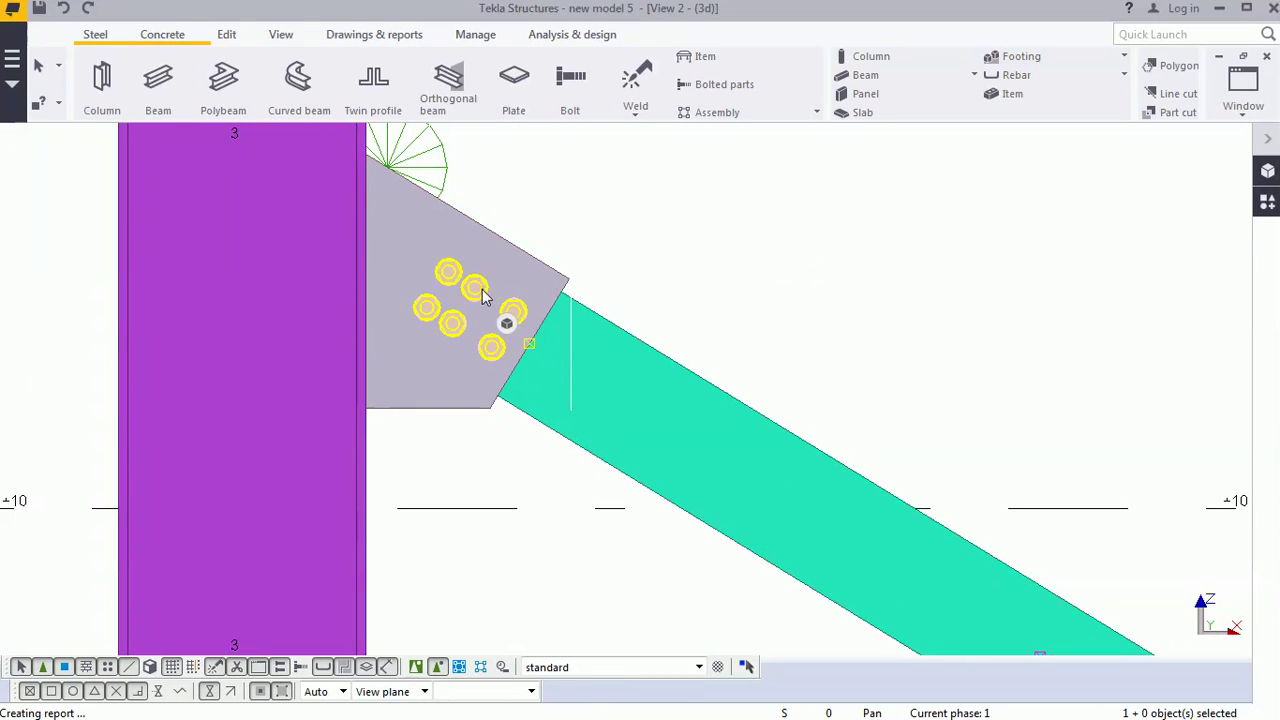
Step: Switch the bolt standard from A307 to A325N, keeping bolt size 7/8
double_click(482, 296)
click(914, 160)
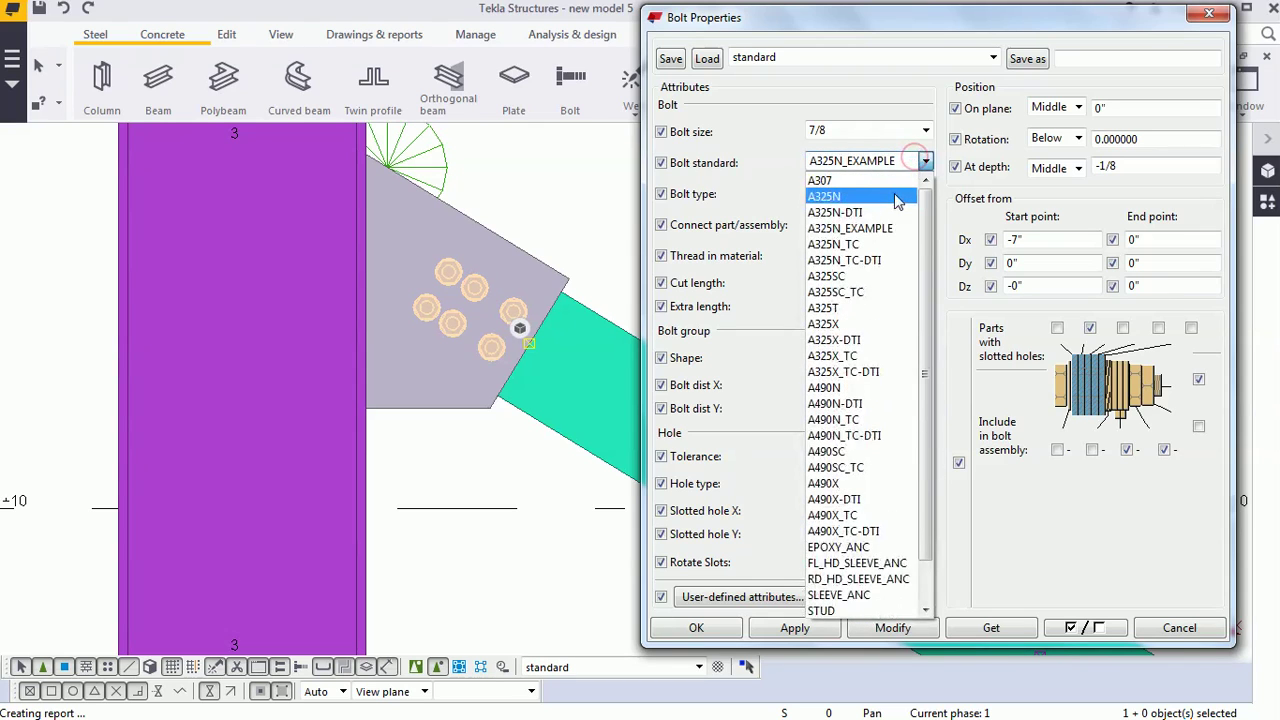
click(827, 183)
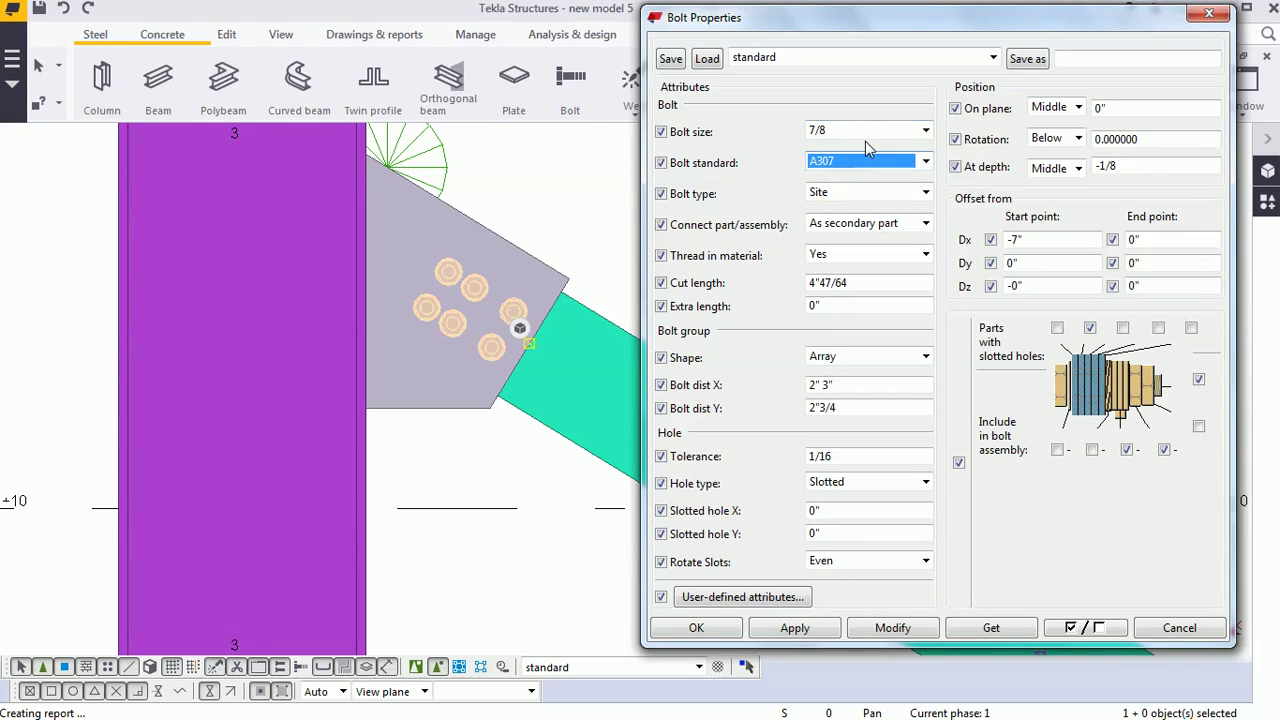
click(870, 133)
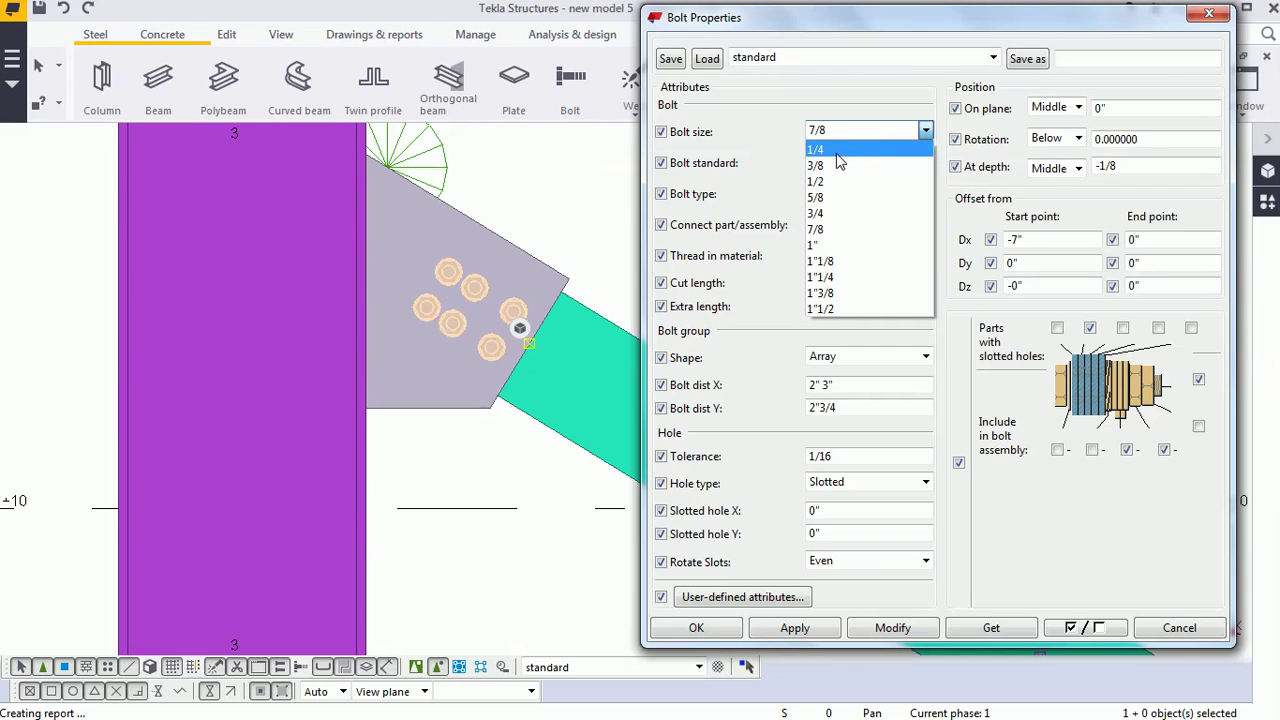
click(770, 150)
click(840, 162)
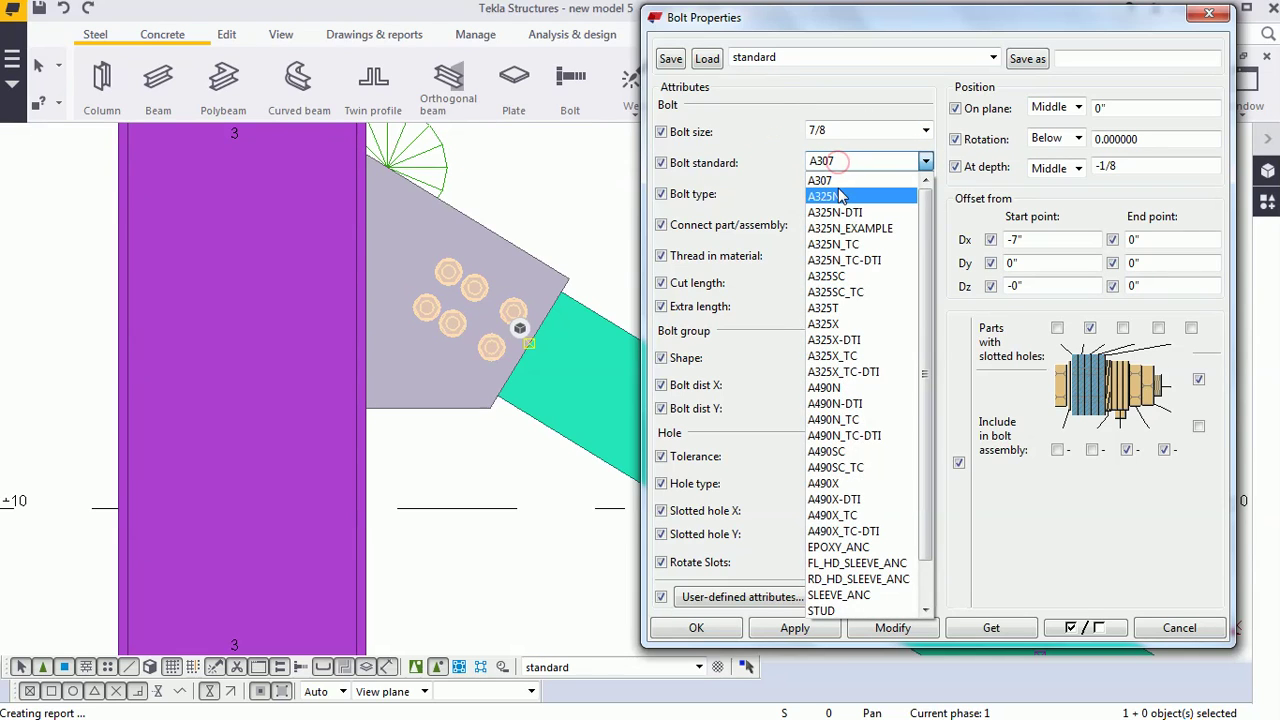
click(840, 196)
click(860, 130)
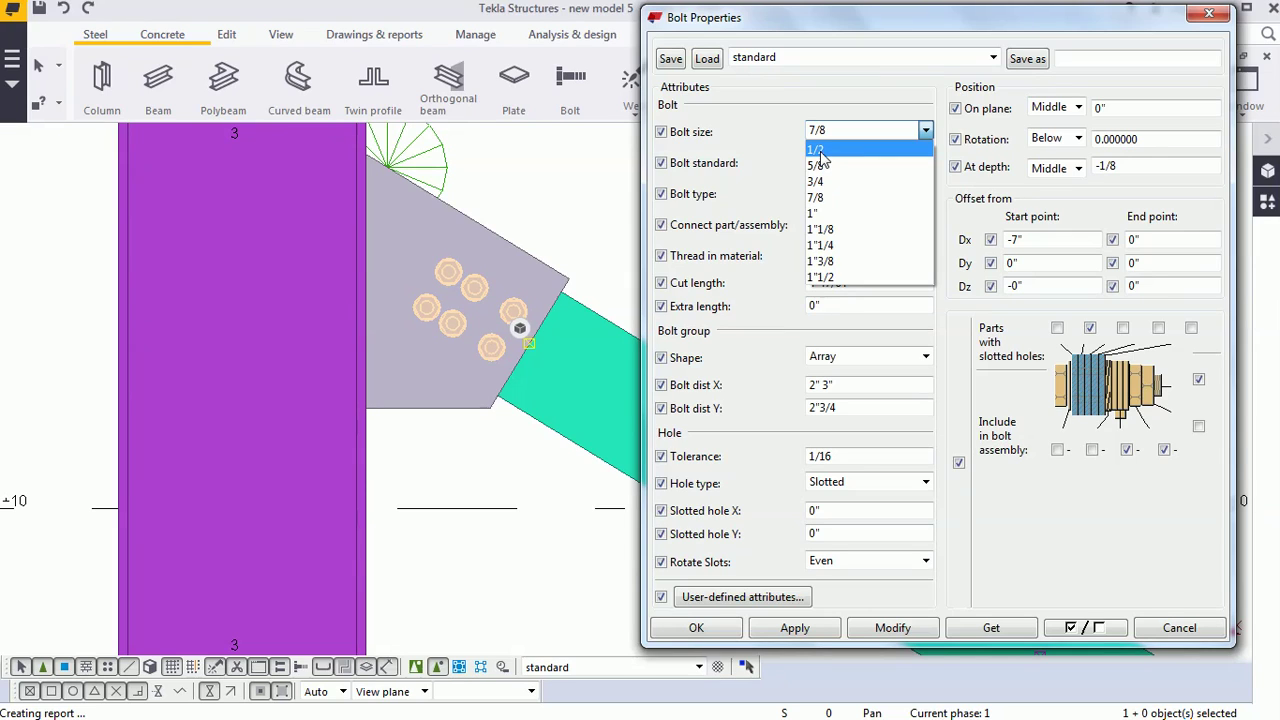
click(765, 155)
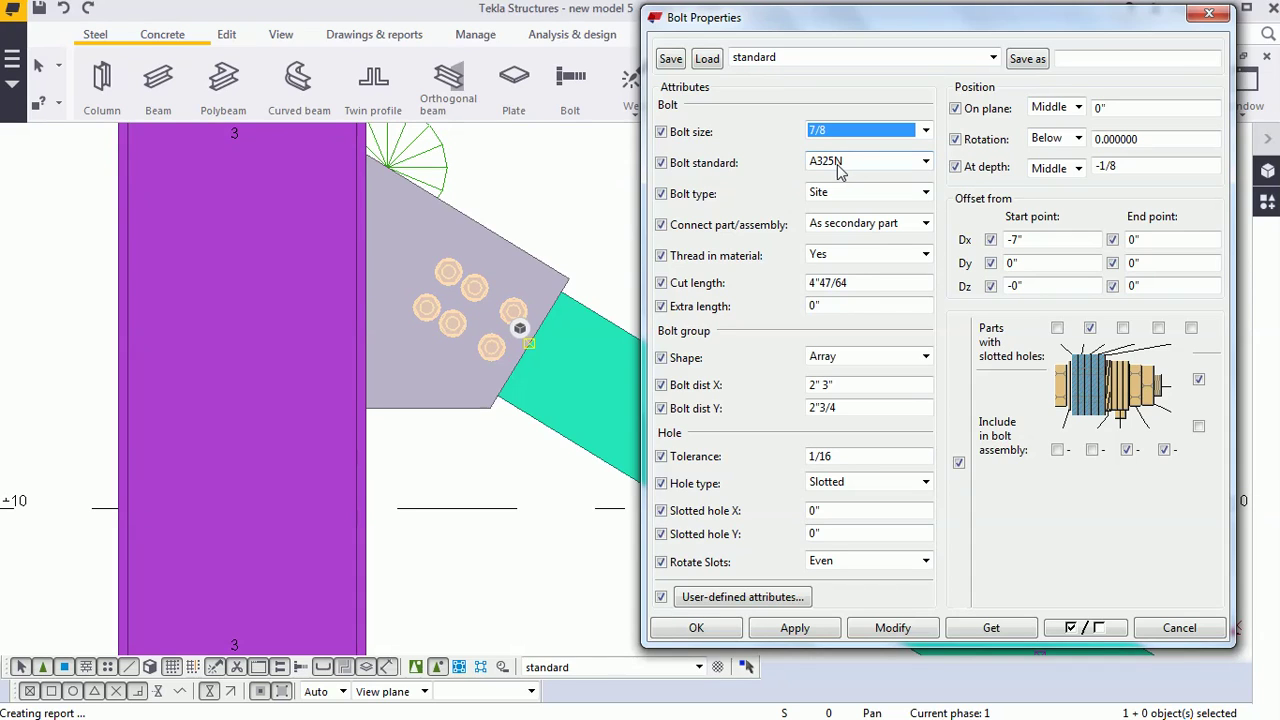
Step: Select the bolt group and Modify it with the A325N settings
click(471, 286)
click(906, 628)
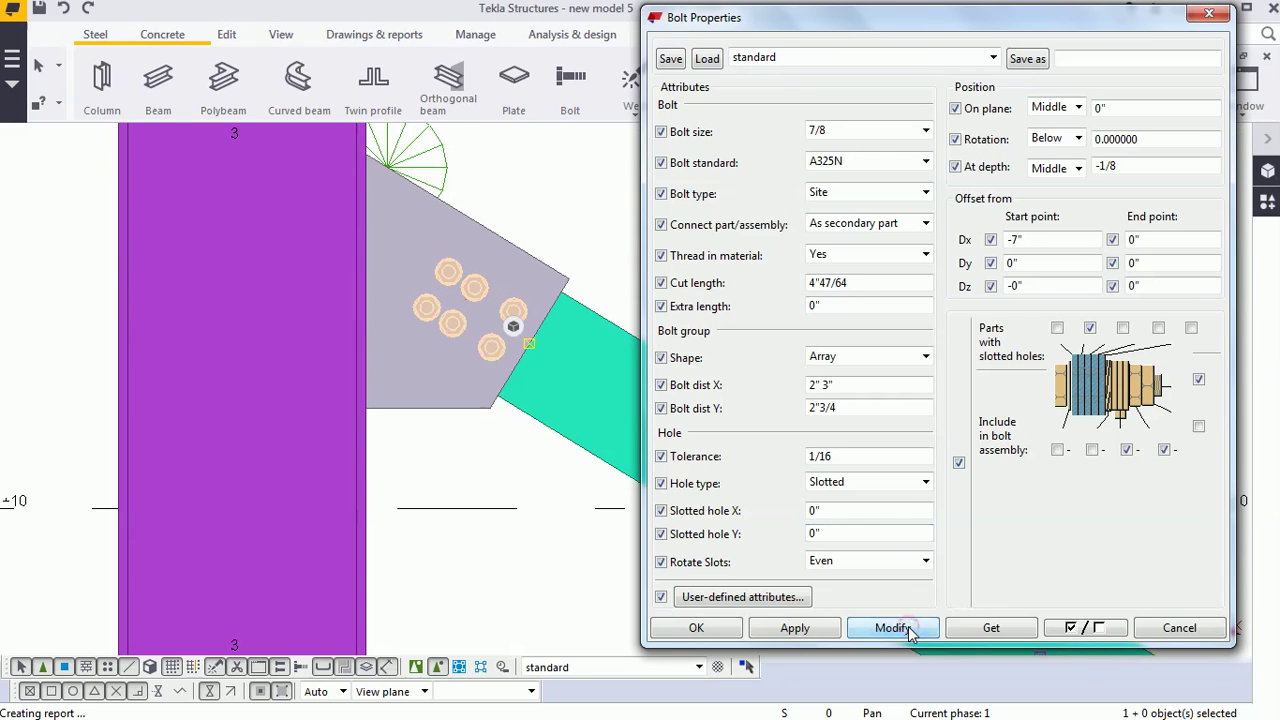
click(568, 230)
scroll(556, 206, down, 2)
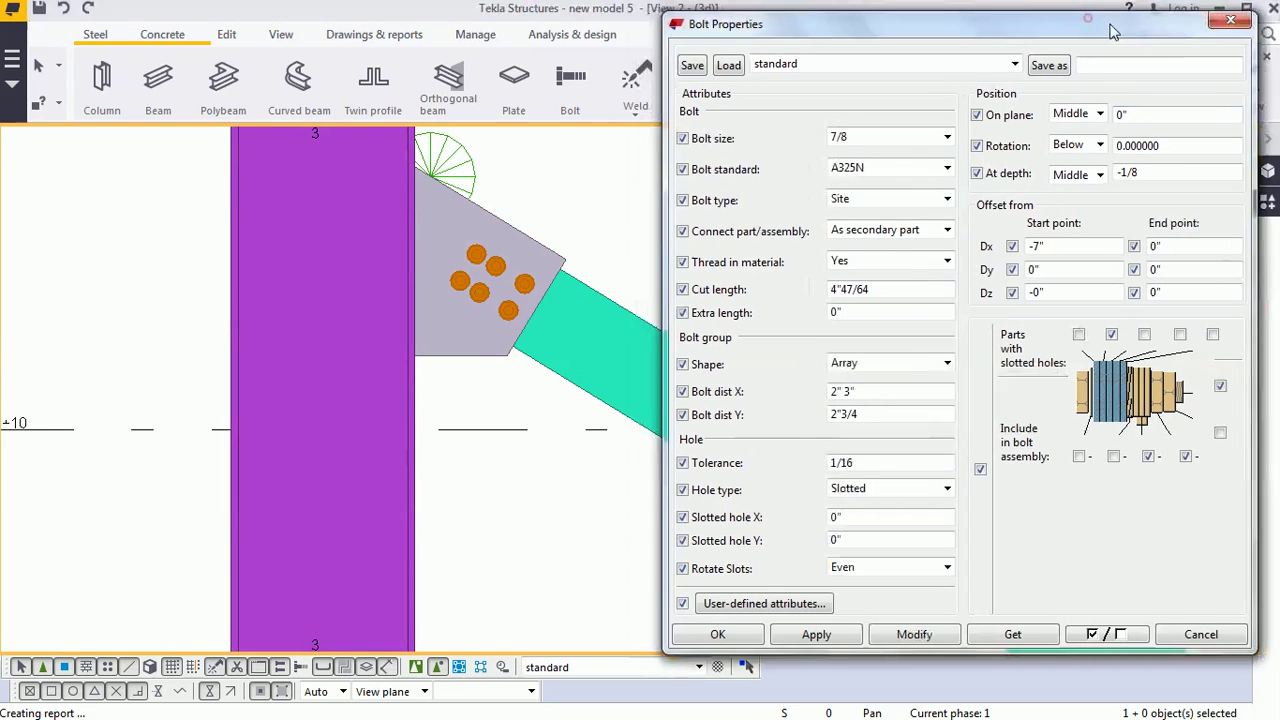
drag(900, 17, 968, 24)
click(277, 193)
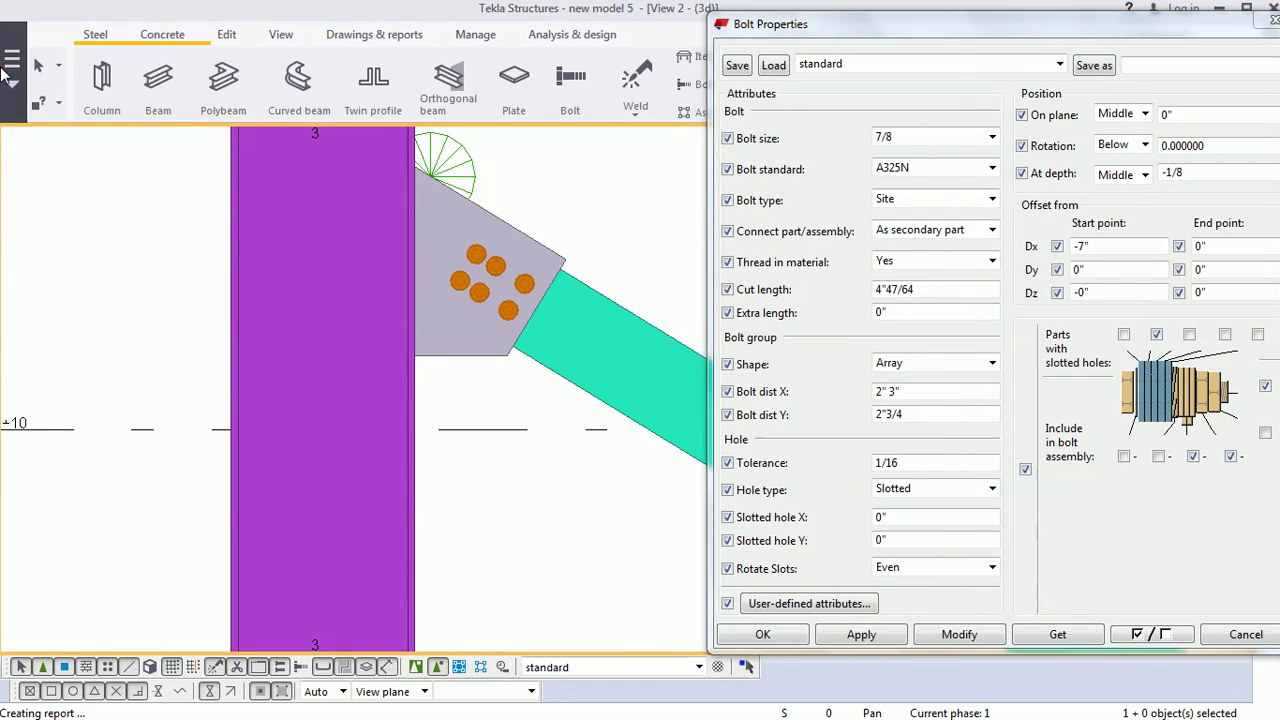
Step: Open the Bolt catalog from File > Catalogs and move it aside
click(12, 62)
click(58, 512)
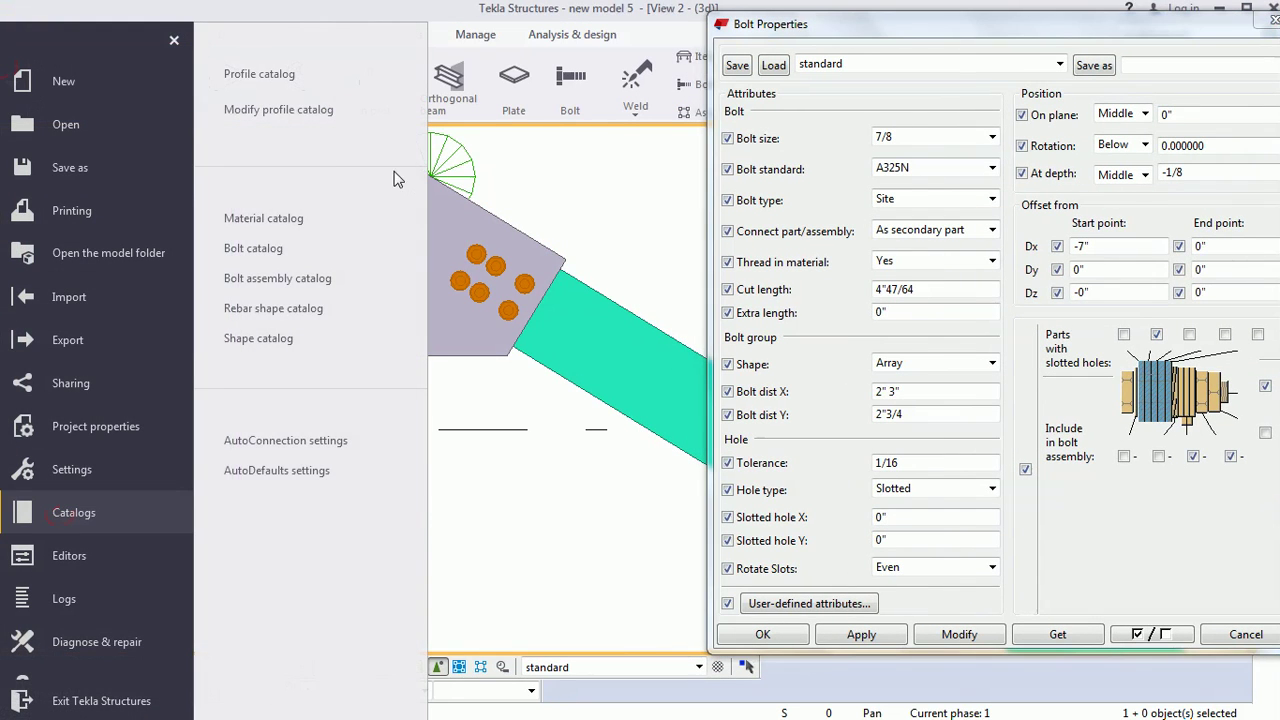
click(297, 249)
drag(378, 378, 178, 82)
Step: Inquire the bolt and copy its name from the inquiry report
right_click(475, 256)
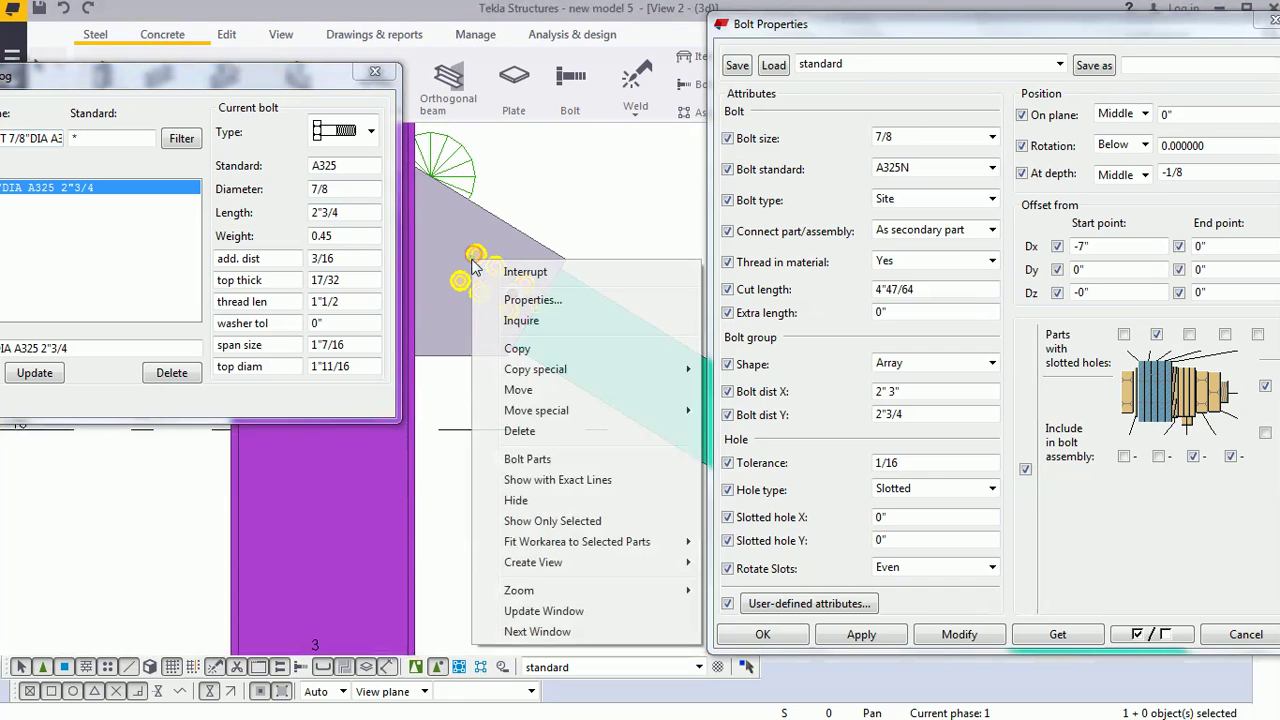
click(528, 322)
drag(500, 265, 889, 265)
drag(965, 427, 803, 423)
right_click(830, 425)
click(851, 484)
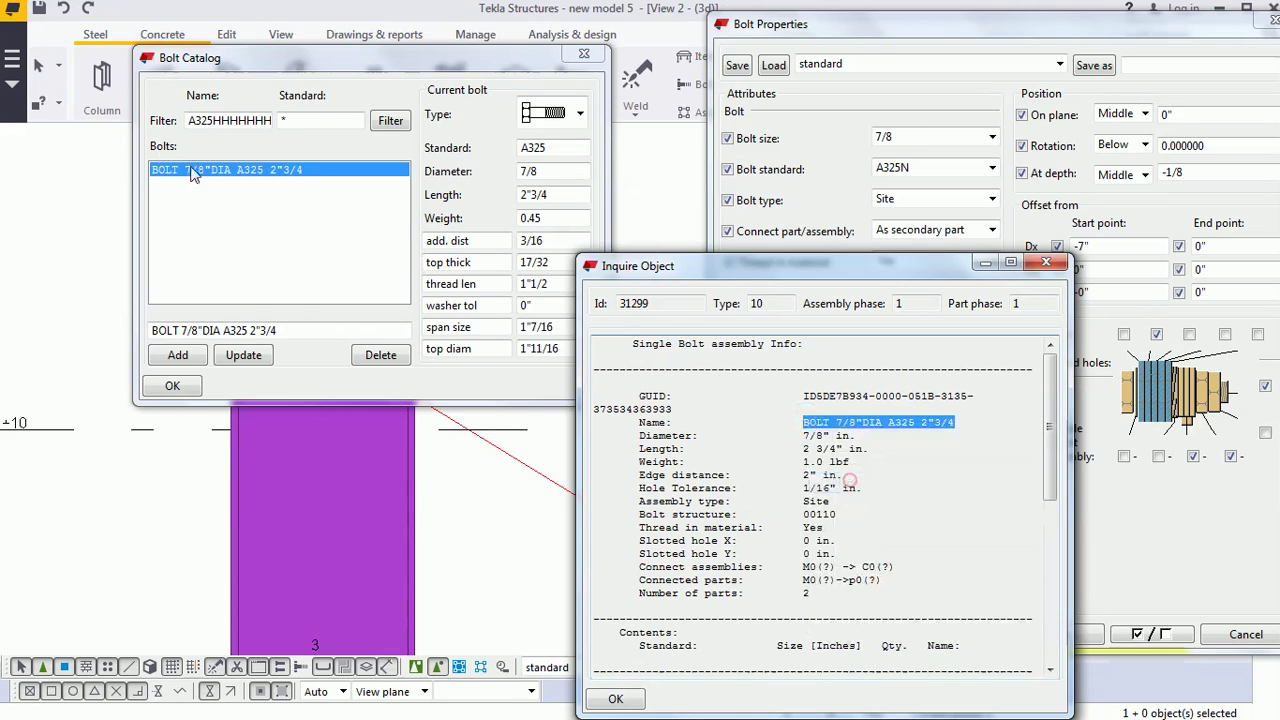
Step: Filter the bolt catalog by '*' plus the copied name BOLT 7/8"DIA A325 2"3/4
click(228, 120)
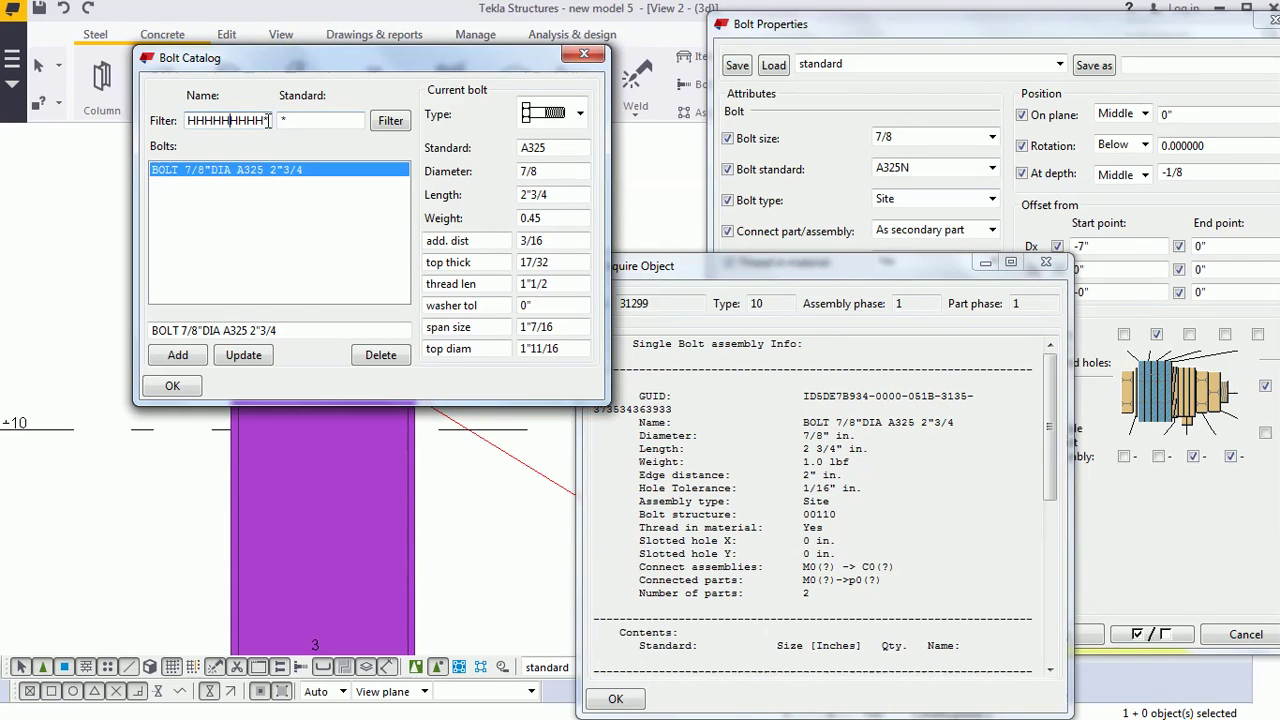
drag(265, 120, 146, 130)
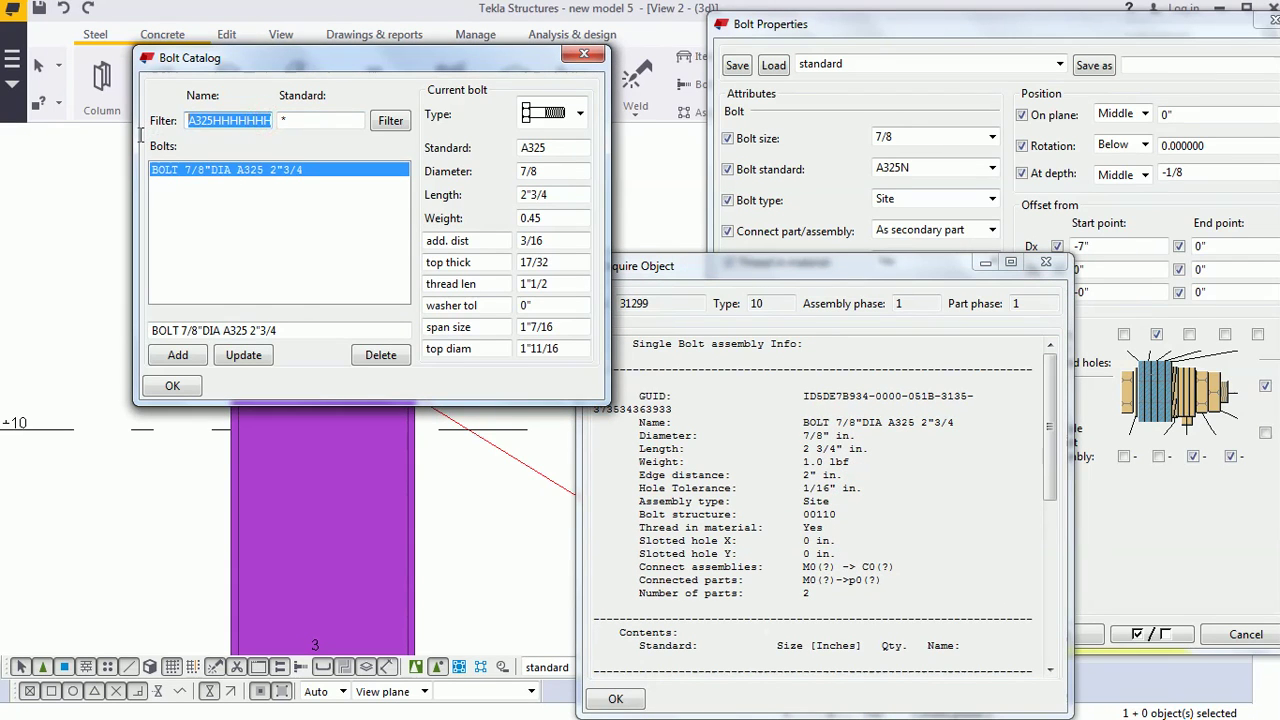
text(*)
key(ctrl+v)
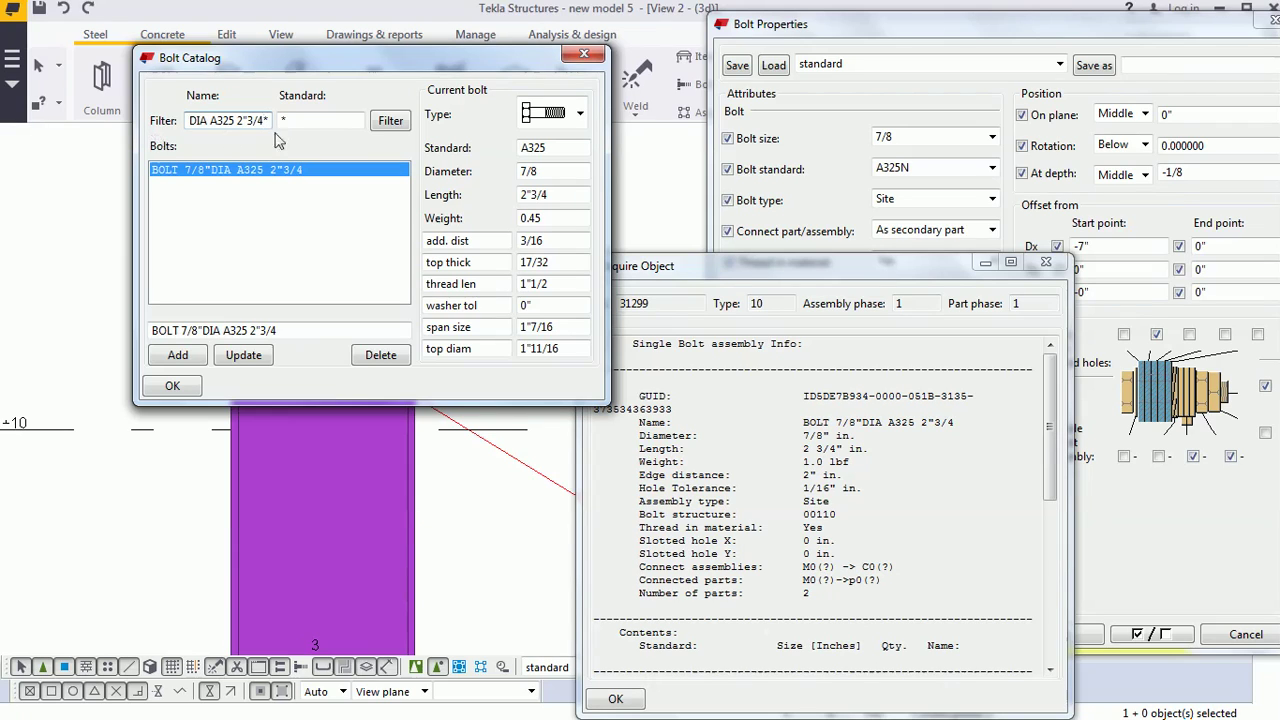
click(391, 122)
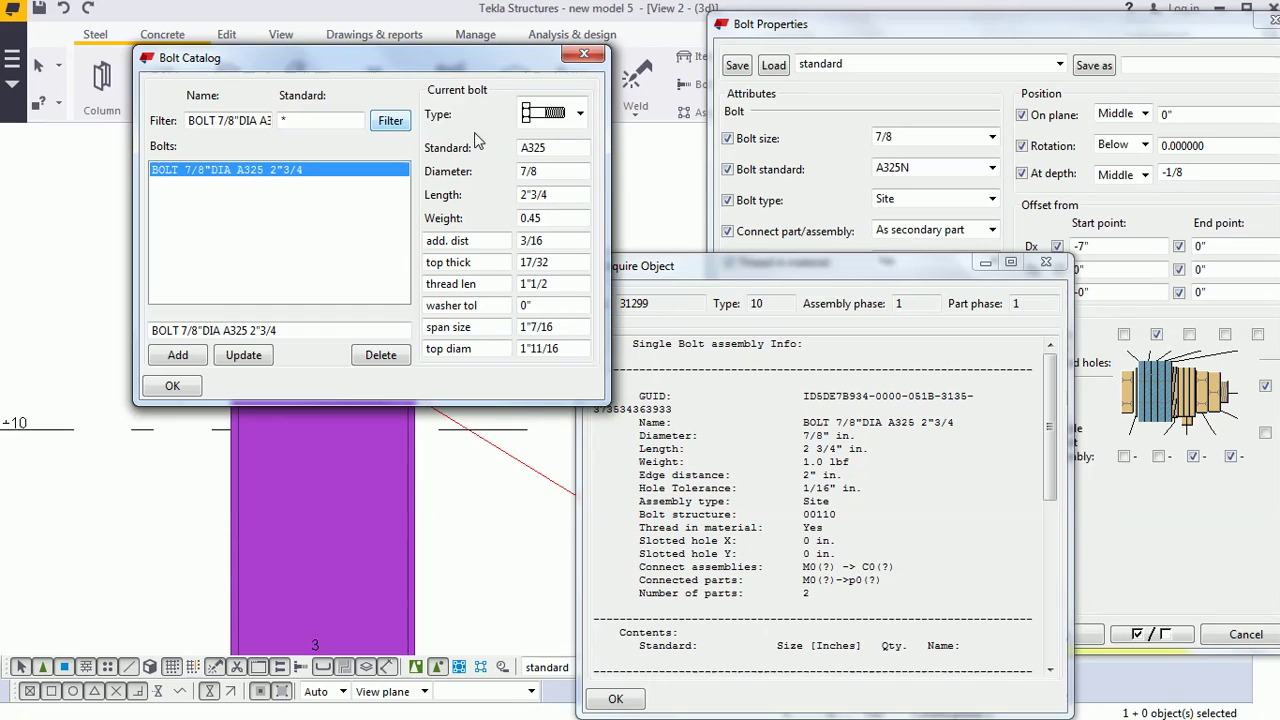
Step: Close the inquiry report and place the caret after 7/8 in the bolt name
drag(828, 280, 948, 402)
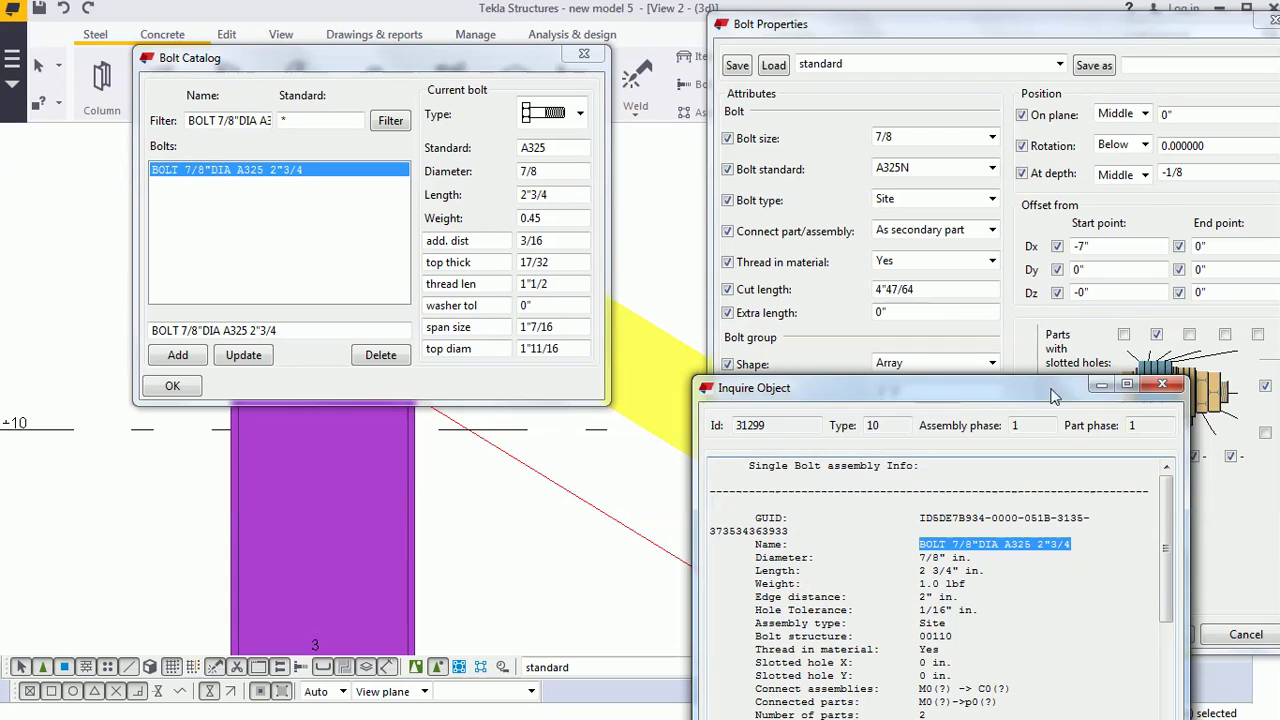
click(1162, 385)
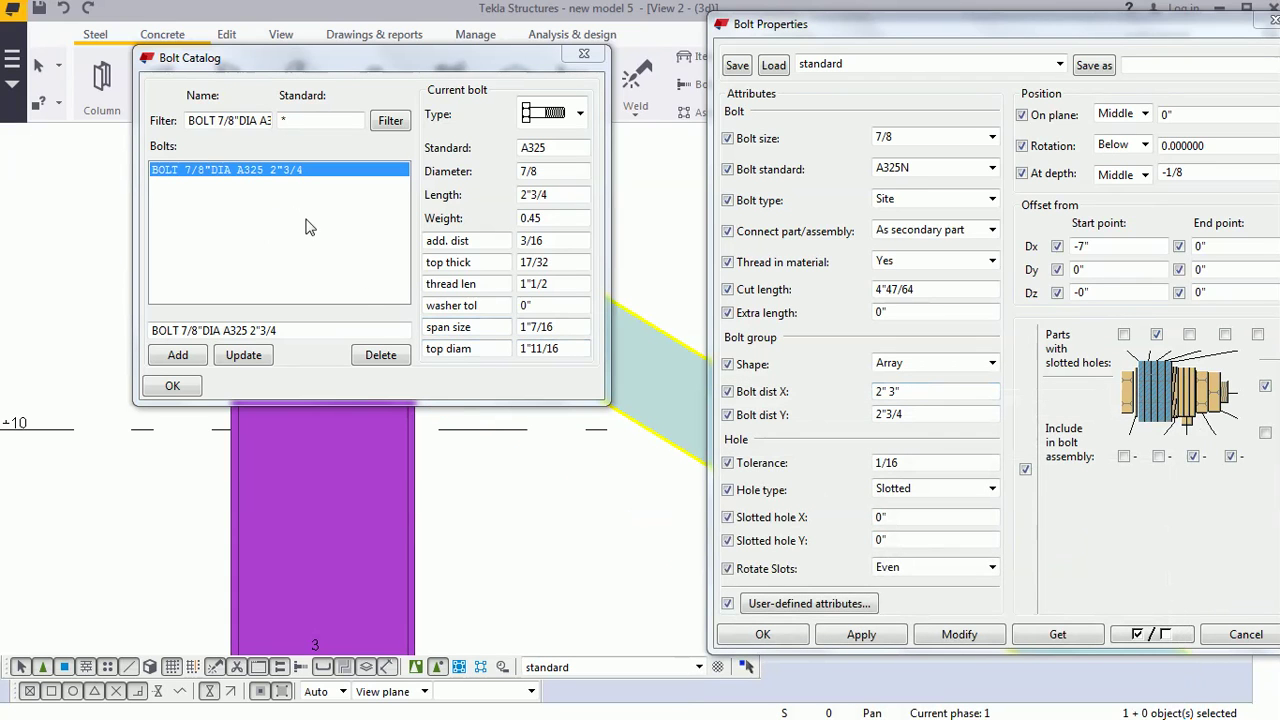
drag(392, 61, 416, 337)
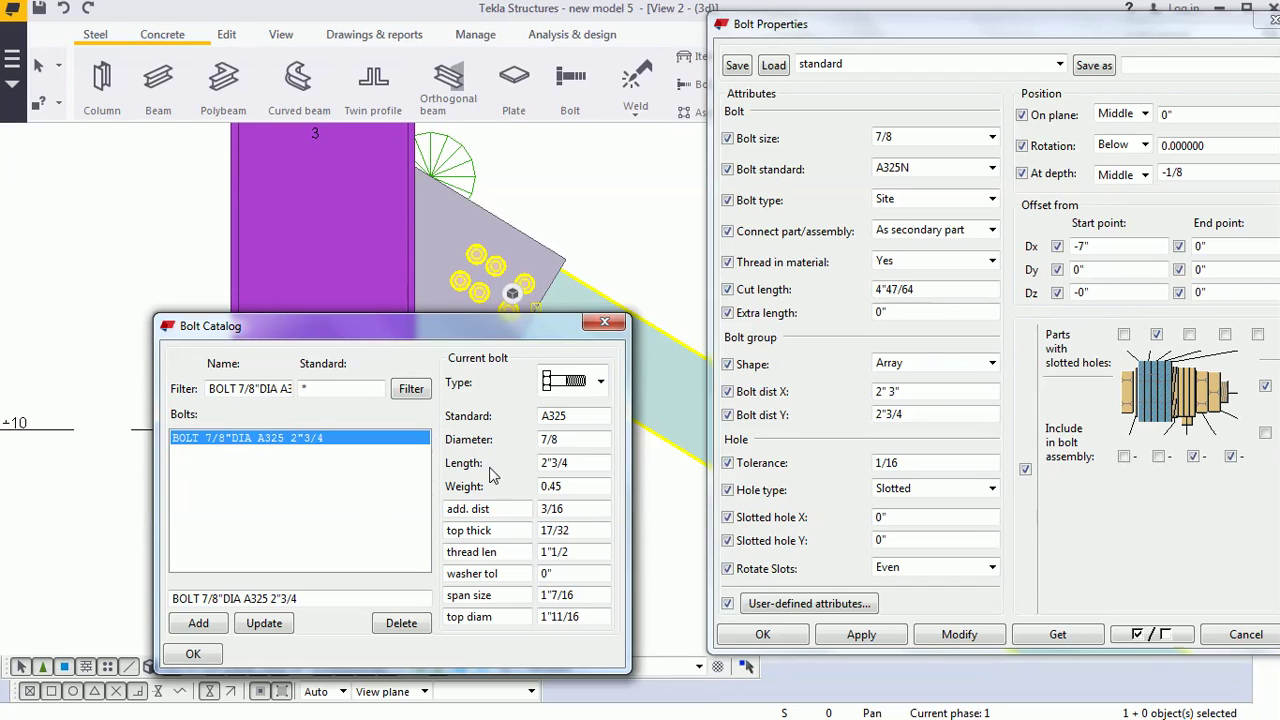
click(219, 598)
Step: Change the bolt name and Diameter to 1/4, then review the Standard and Length 2"3/4 values
key(BackSpace)
key(BackSpace)
key(BackSpace)
text(1/)
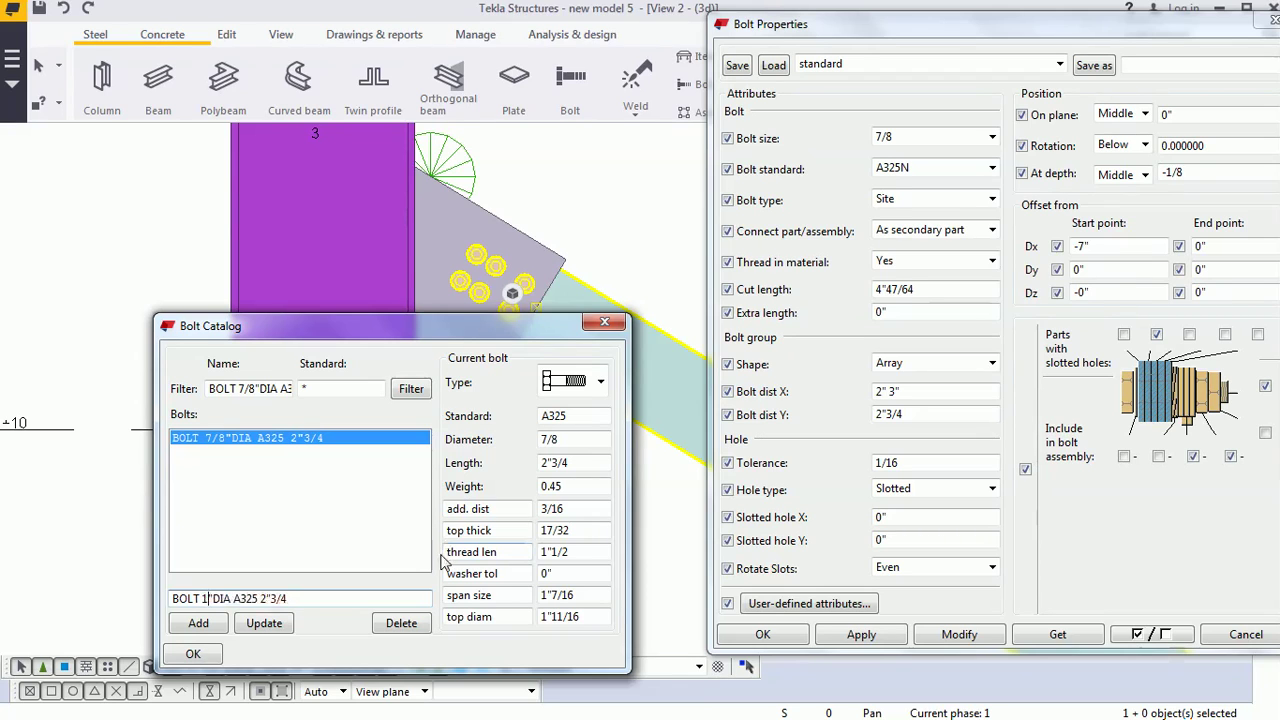
text(4)
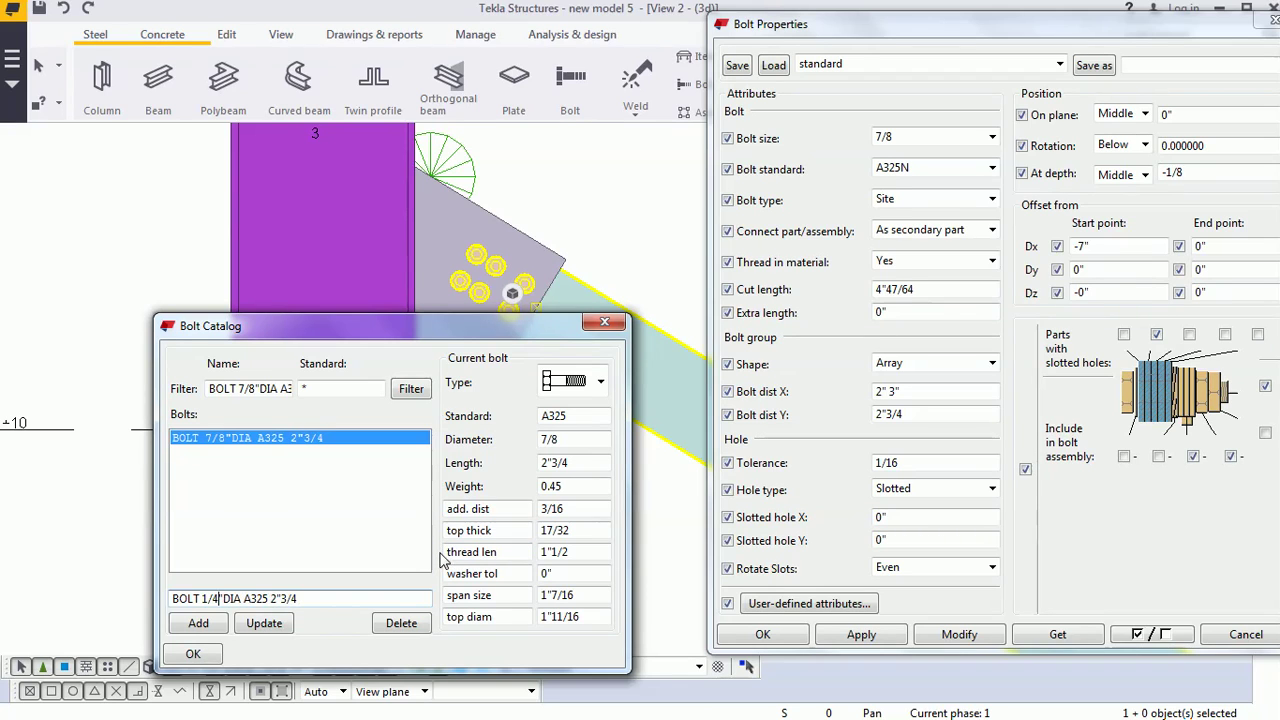
double_click(567, 440)
text(1/4)
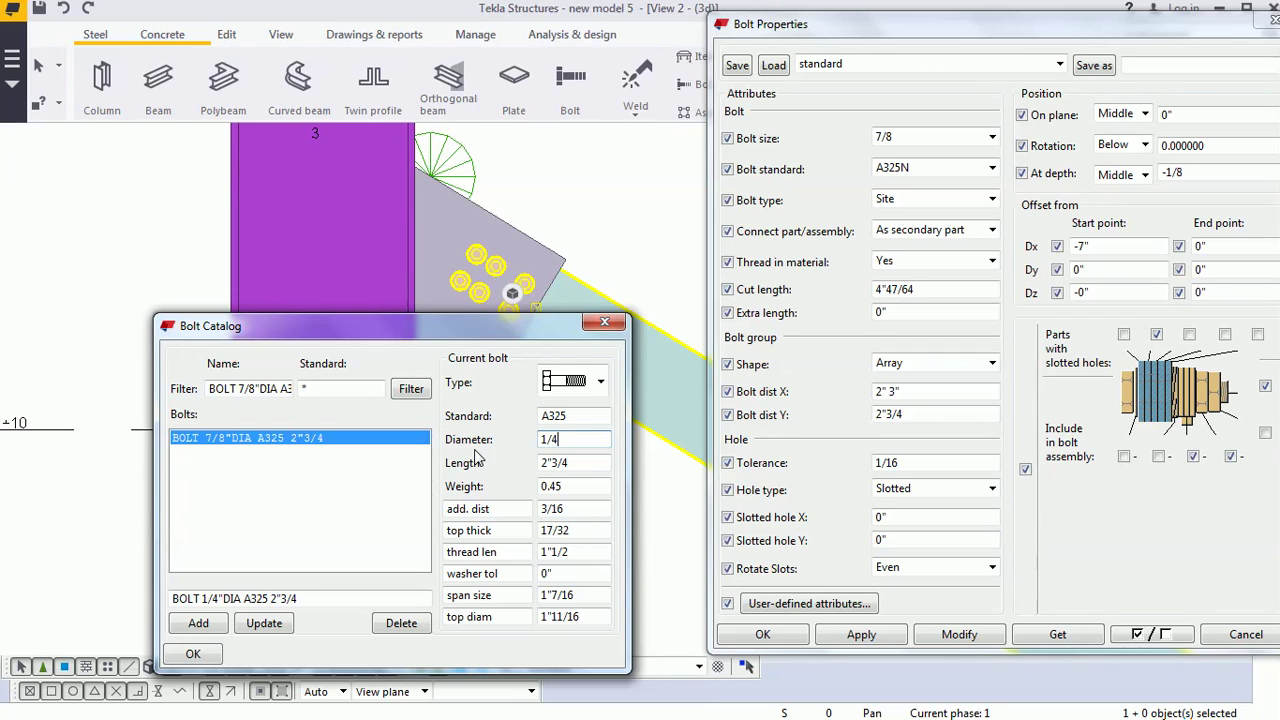
click(574, 419)
drag(575, 416, 579, 417)
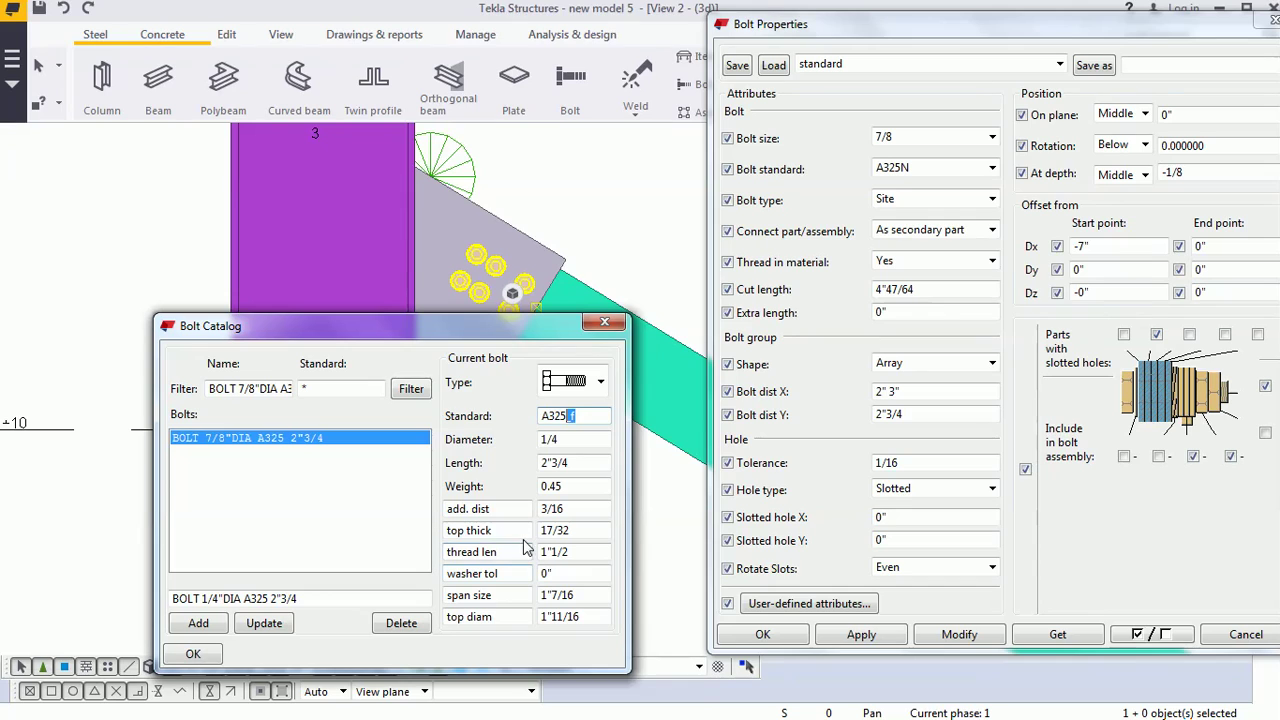
double_click(574, 463)
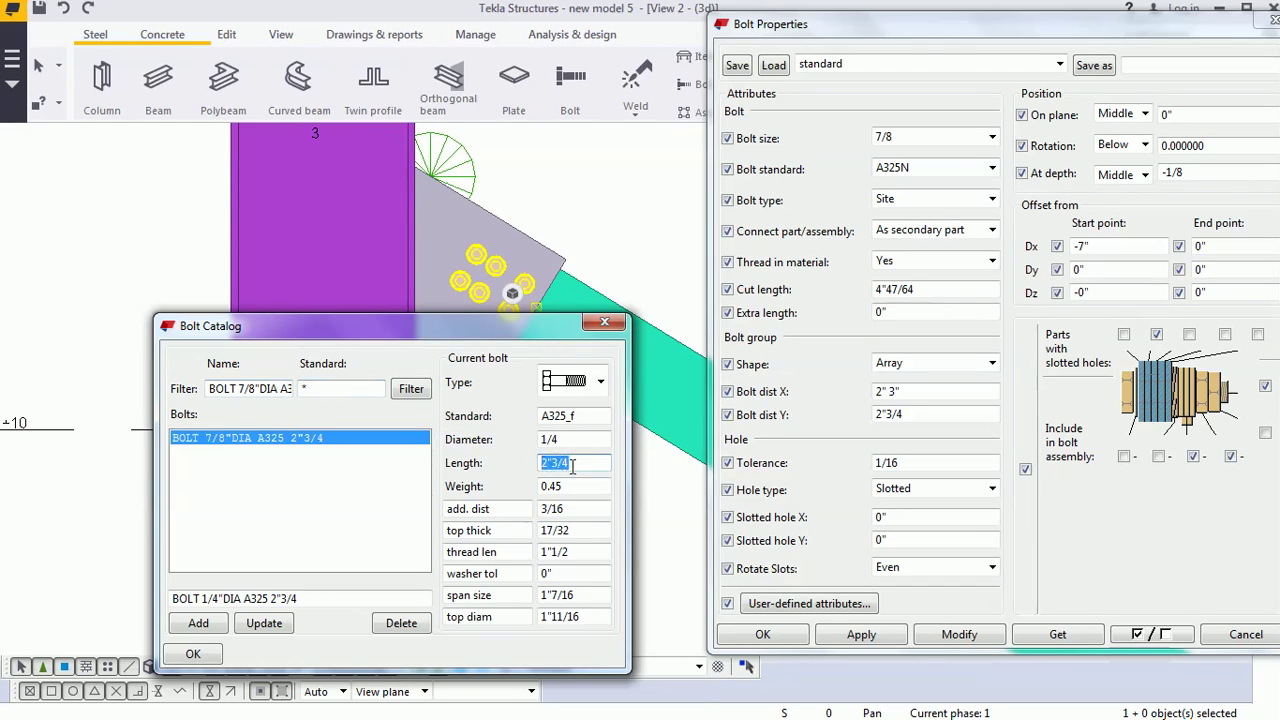
Step: Add BOLT 1/4"DIA A325 2"3/4 as a new bolt catalog entry and close the catalog
click(324, 597)
triple_click(324, 597)
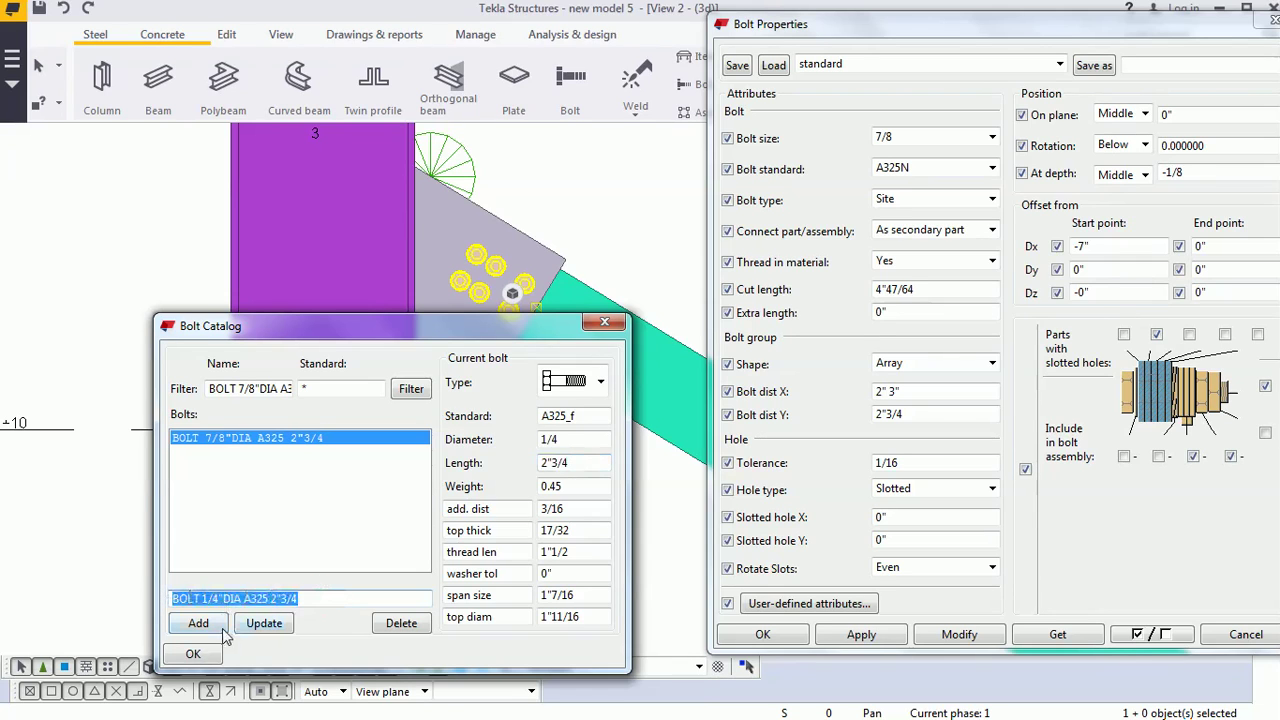
click(200, 624)
click(262, 624)
click(212, 654)
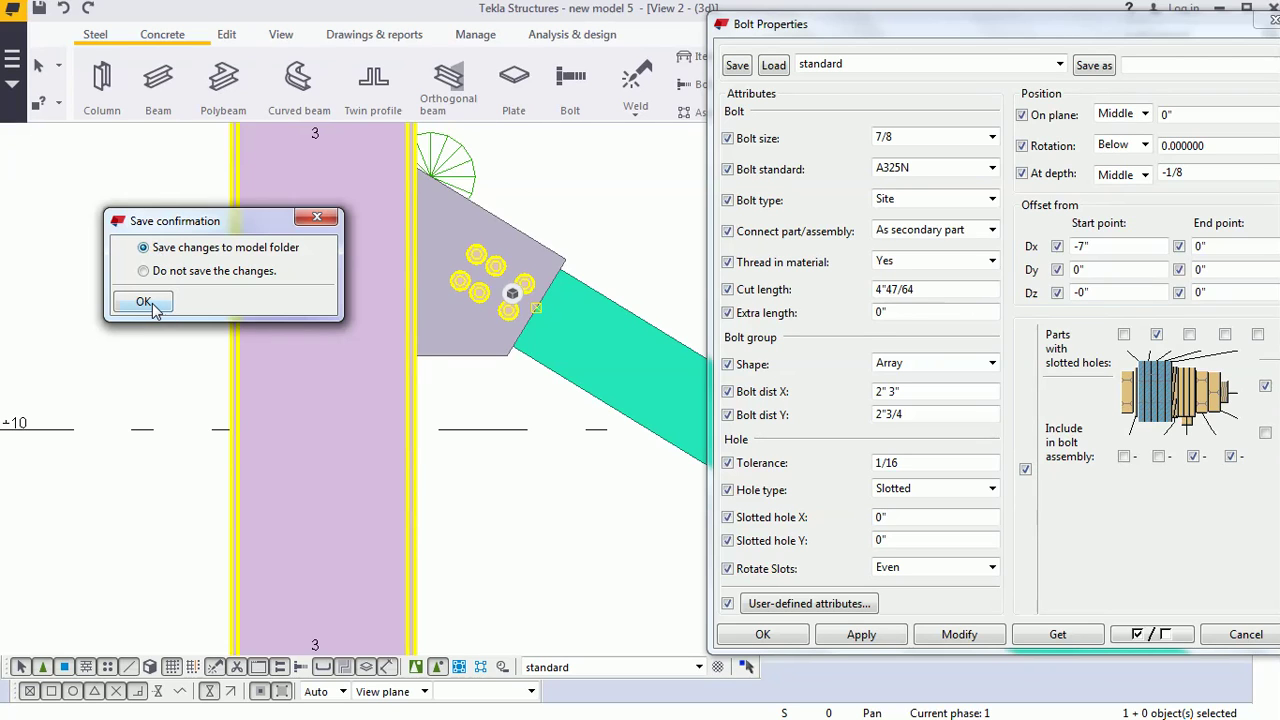
Step: Save the bolt catalog changes to the model folder and open the Bolt Assembly Catalog
click(143, 302)
click(8, 68)
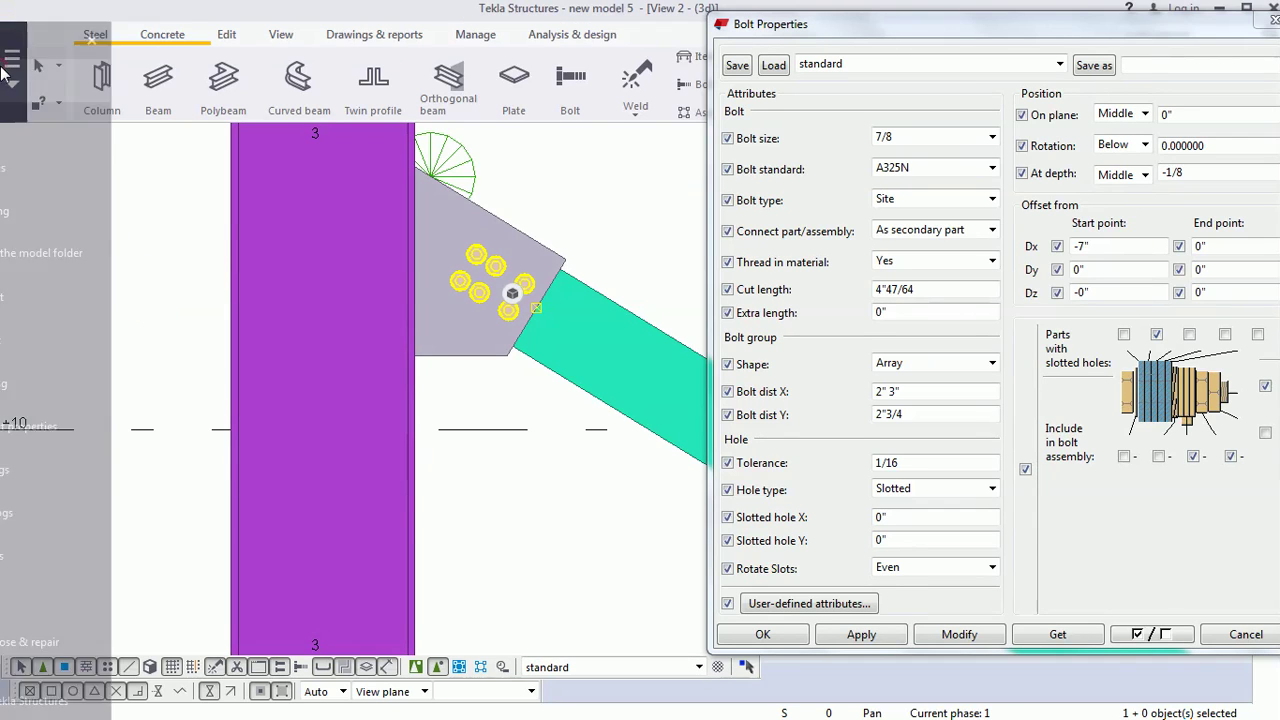
click(76, 518)
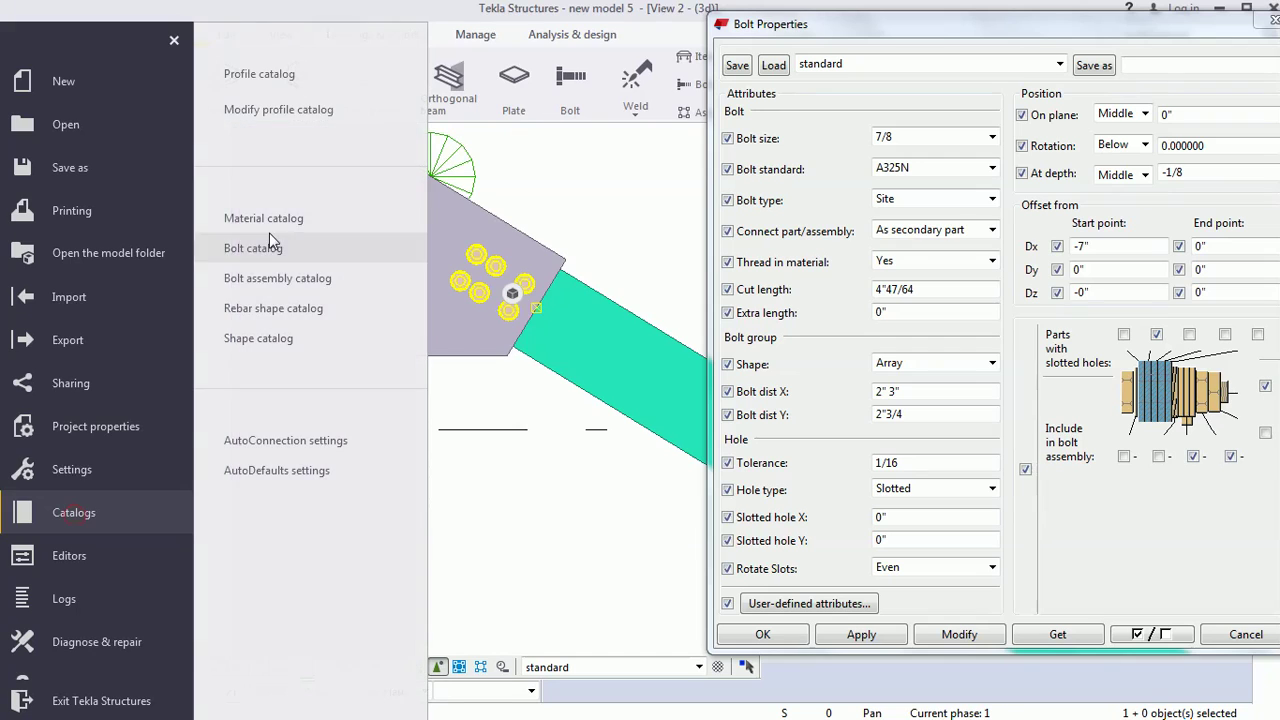
click(271, 279)
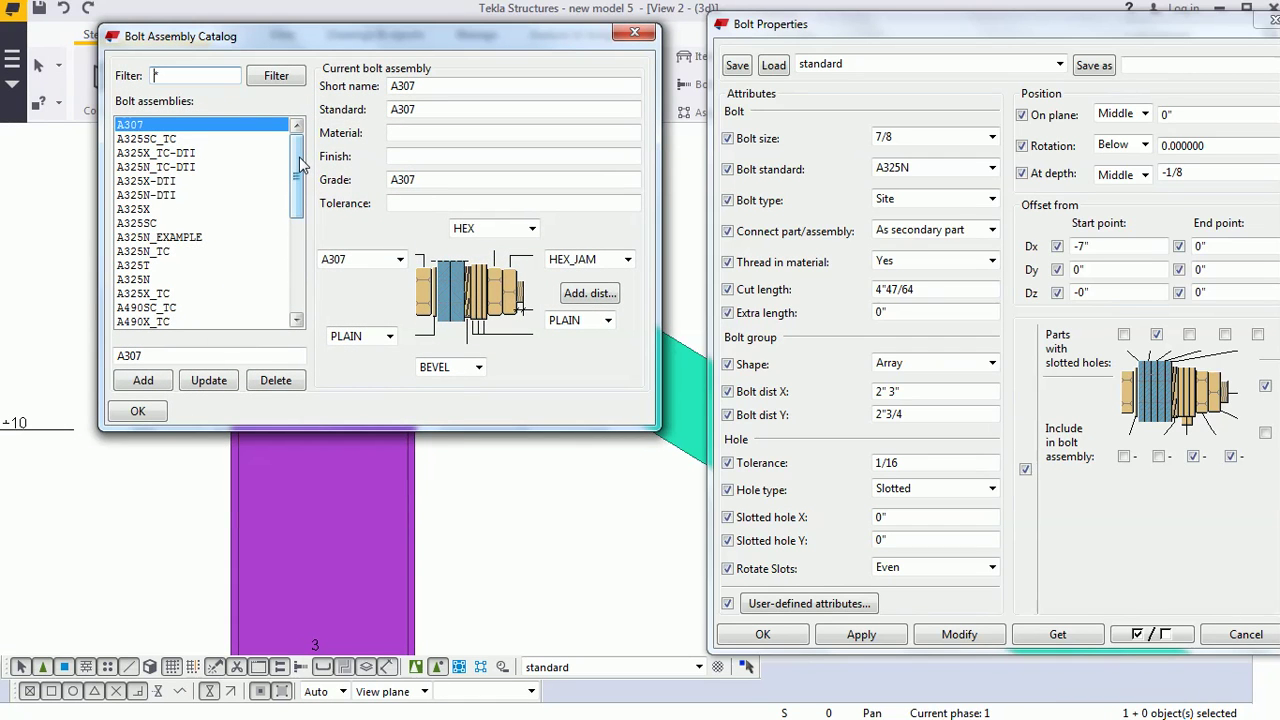
click(159, 237)
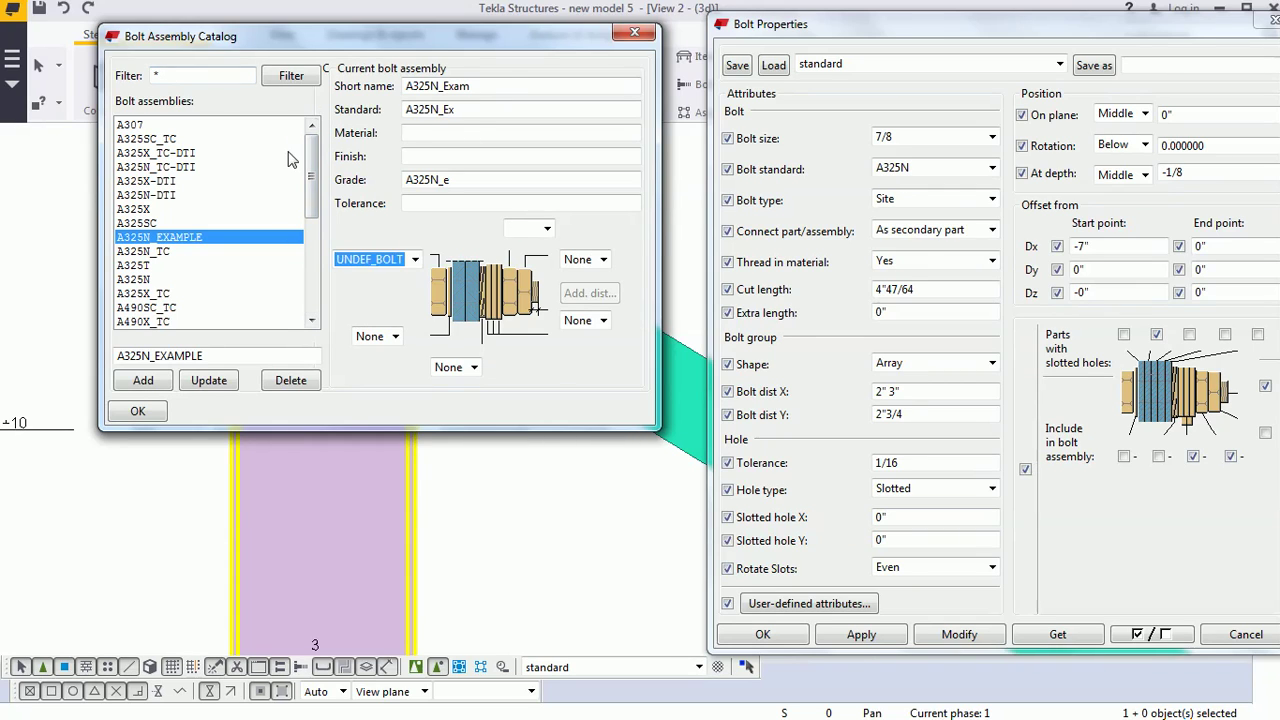
Step: Filter the bolt assembly list to show only A325N* entries
click(160, 76)
text(a)
key(BackSpace)
key(Delete)
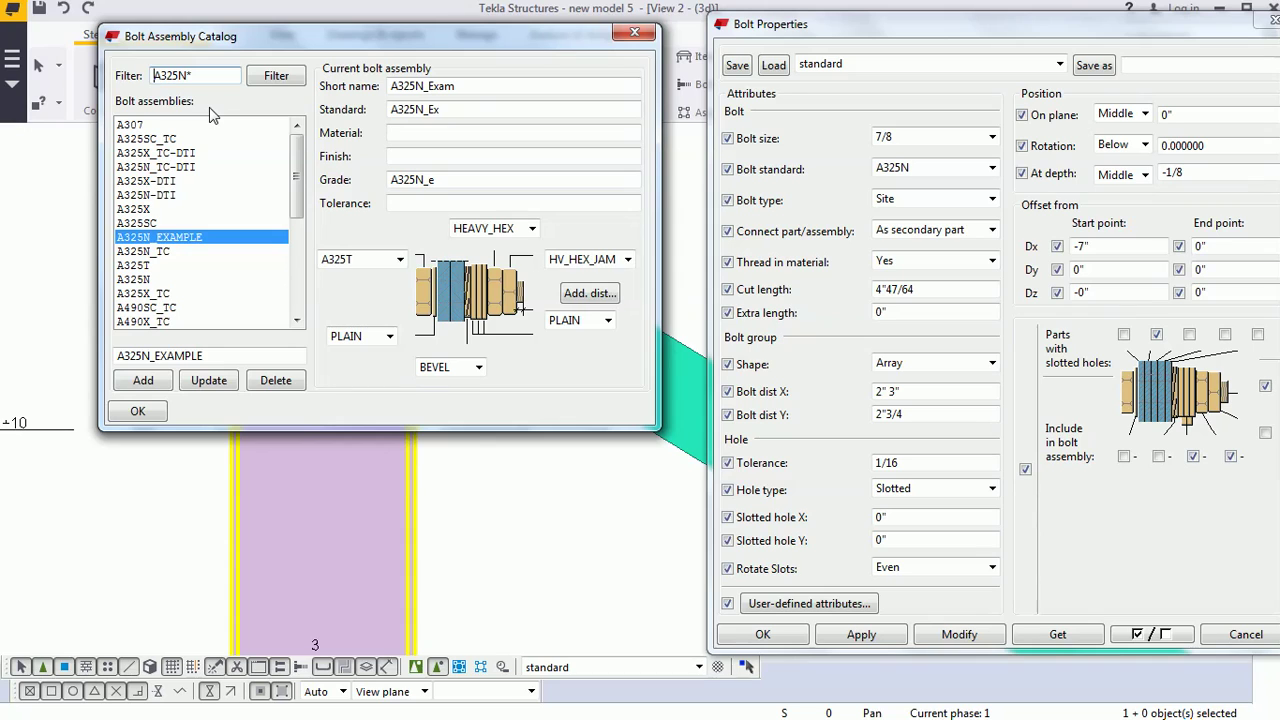
click(277, 76)
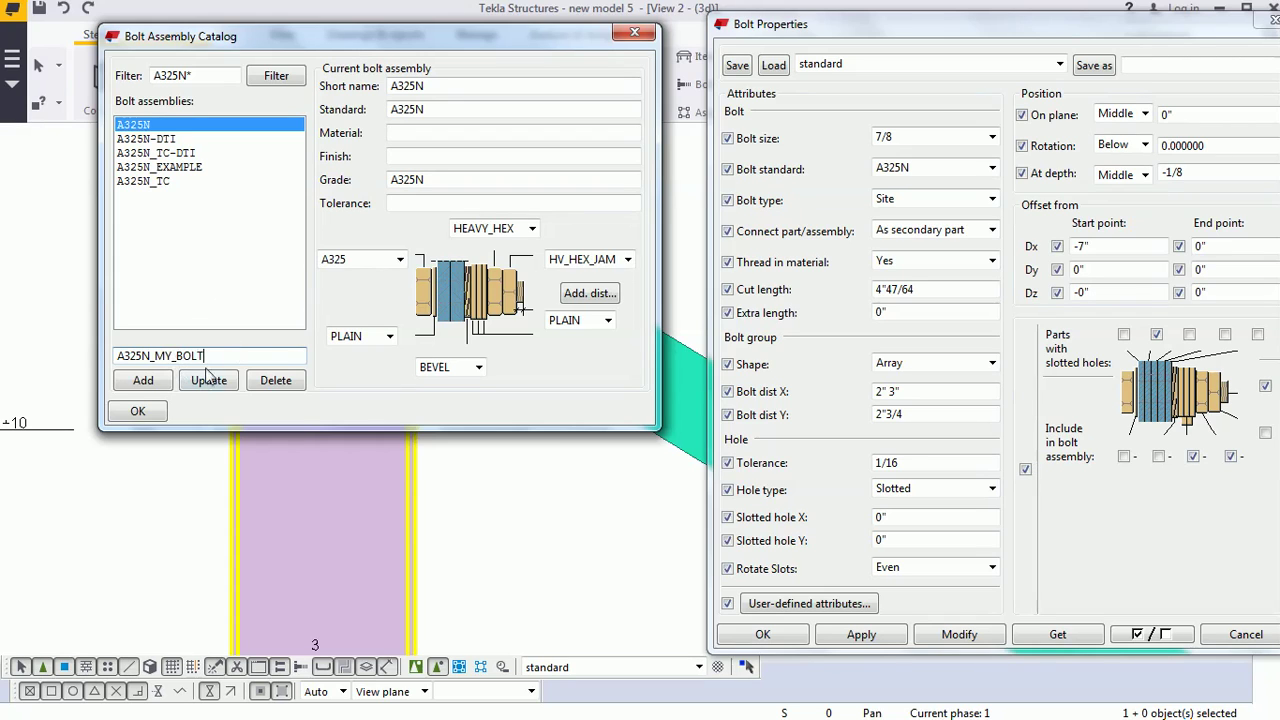
Step: Set the new assembly's bolt to A325_f
double_click(216, 356)
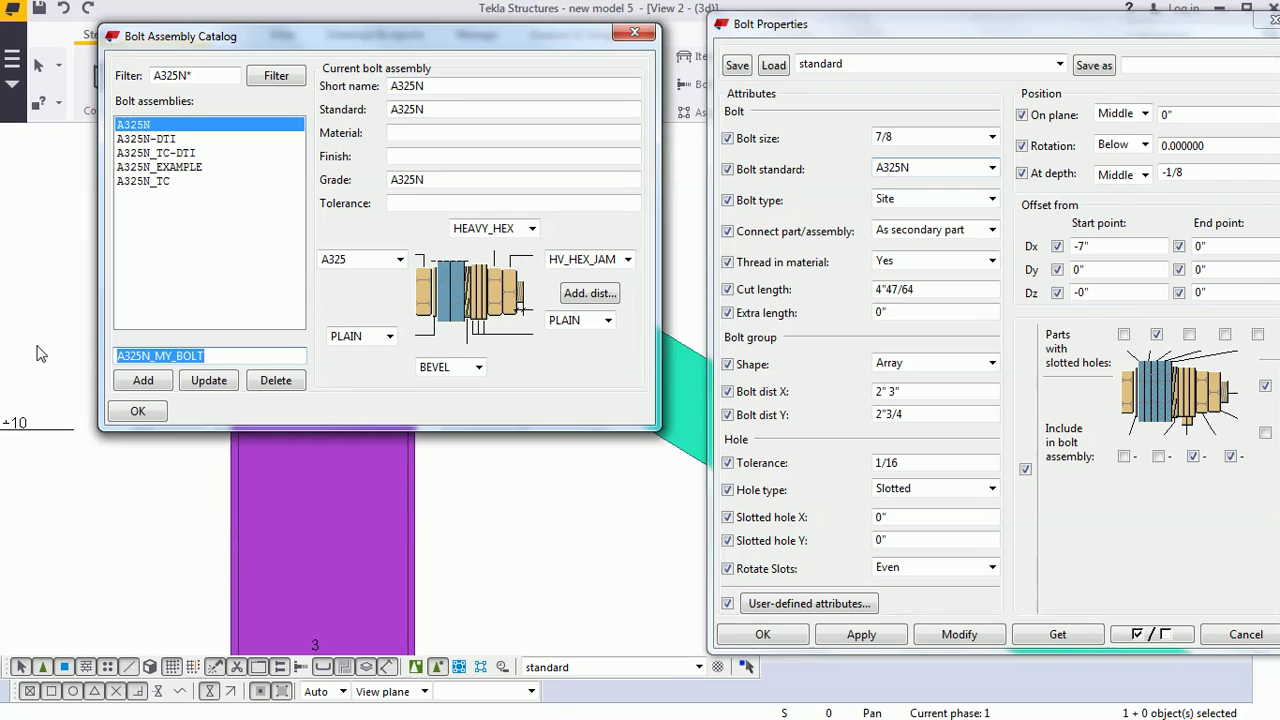
click(399, 260)
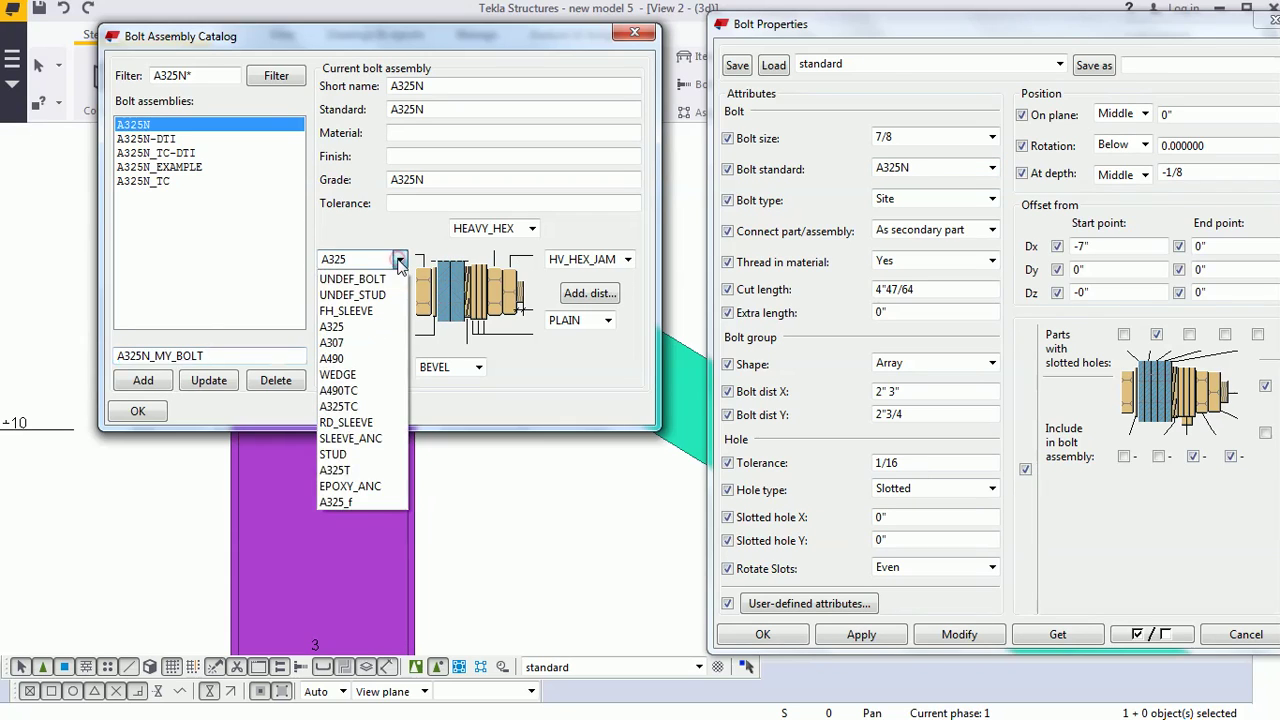
click(352, 502)
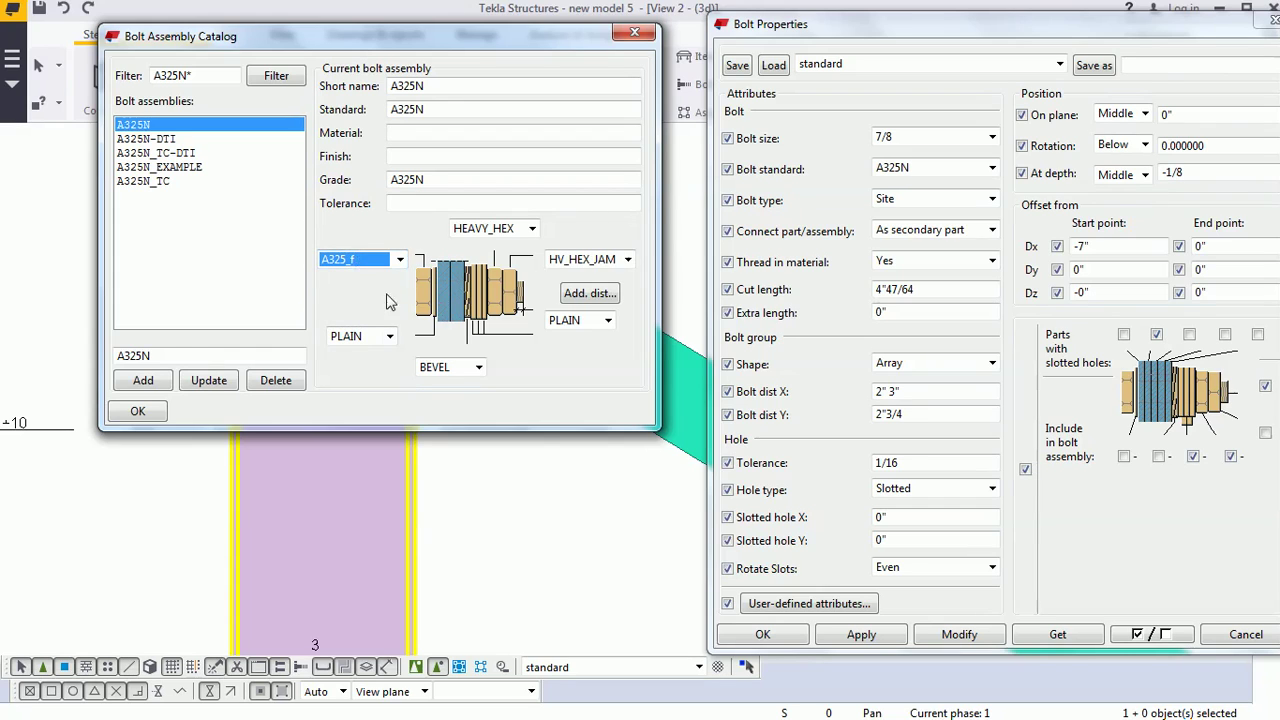
Step: Name the assembly A325N_MY_BOLT, add it to the catalog, and close the catalog
click(172, 357)
text(_)
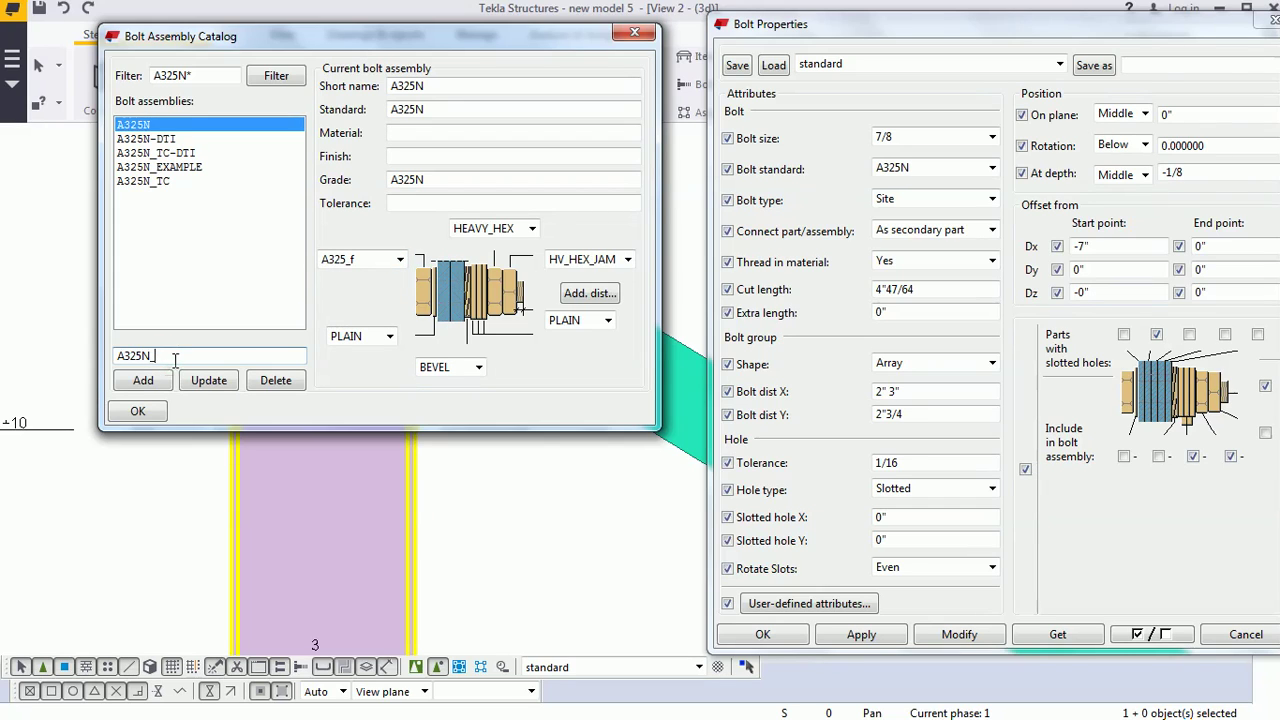
text(MY_BOLT)
double_click(226, 350)
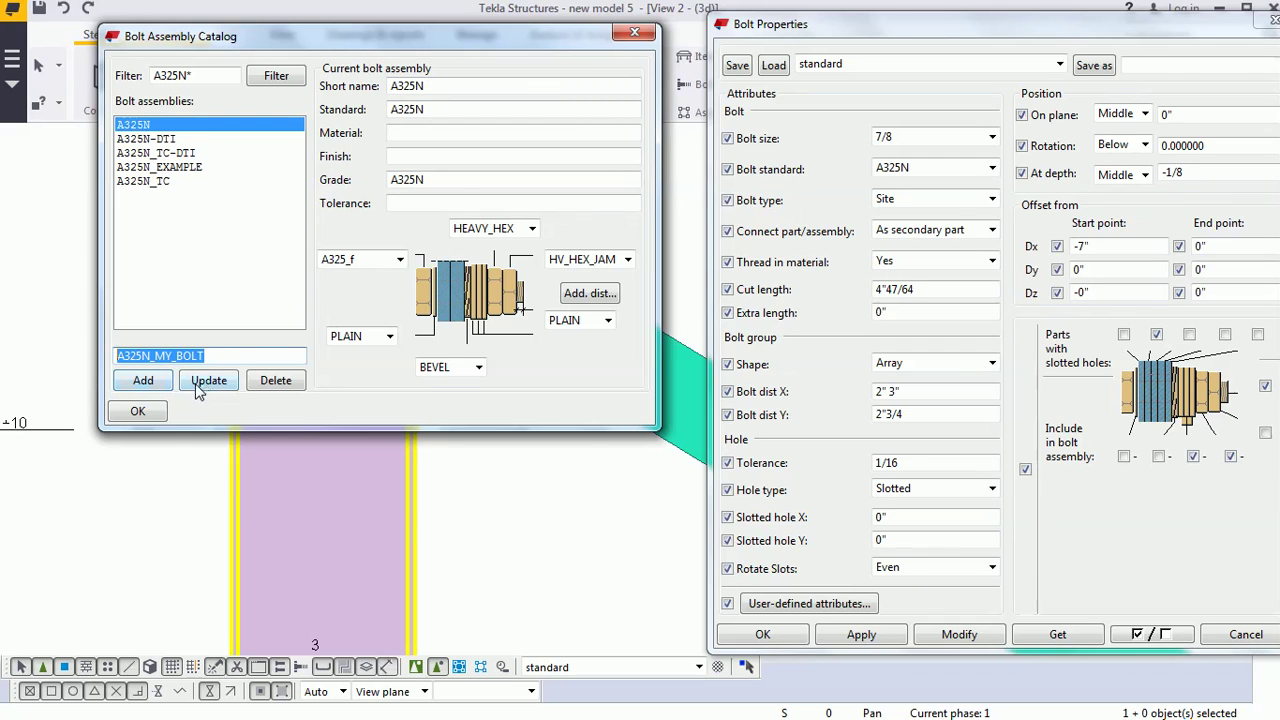
click(143, 380)
click(143, 415)
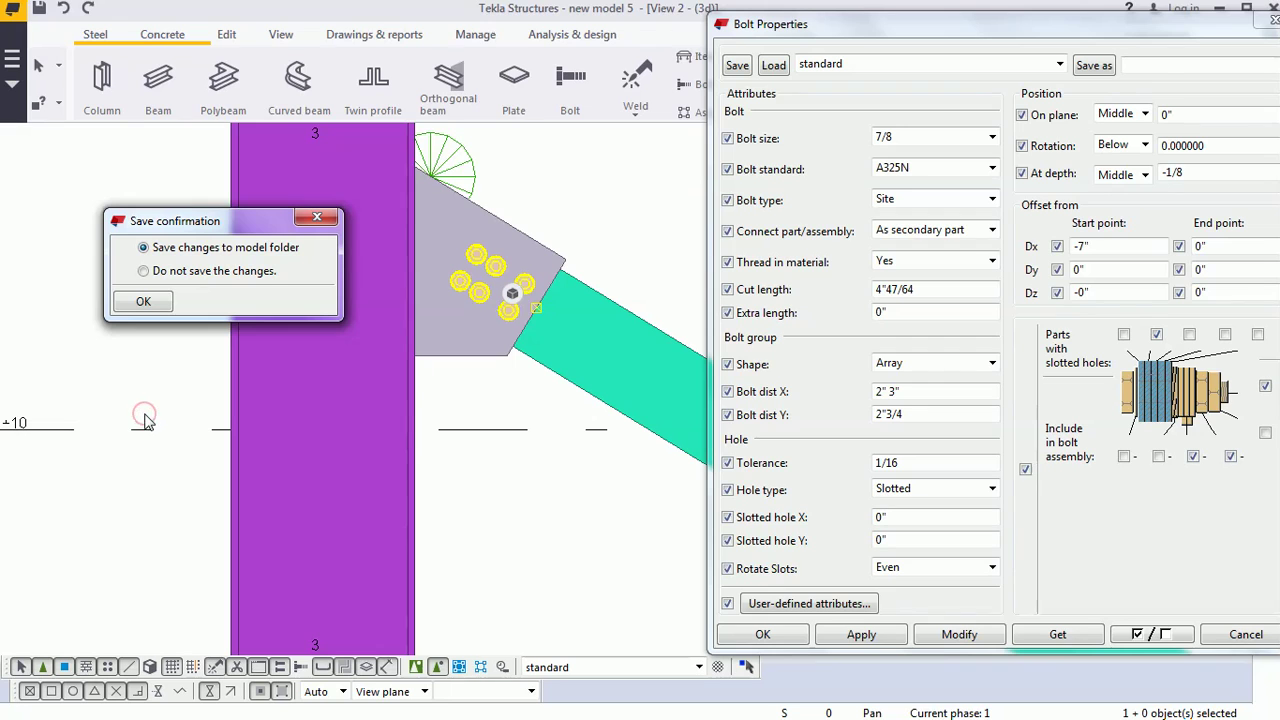
Step: Save the assembly catalog changes to the model folder and close the bolt properties
click(148, 308)
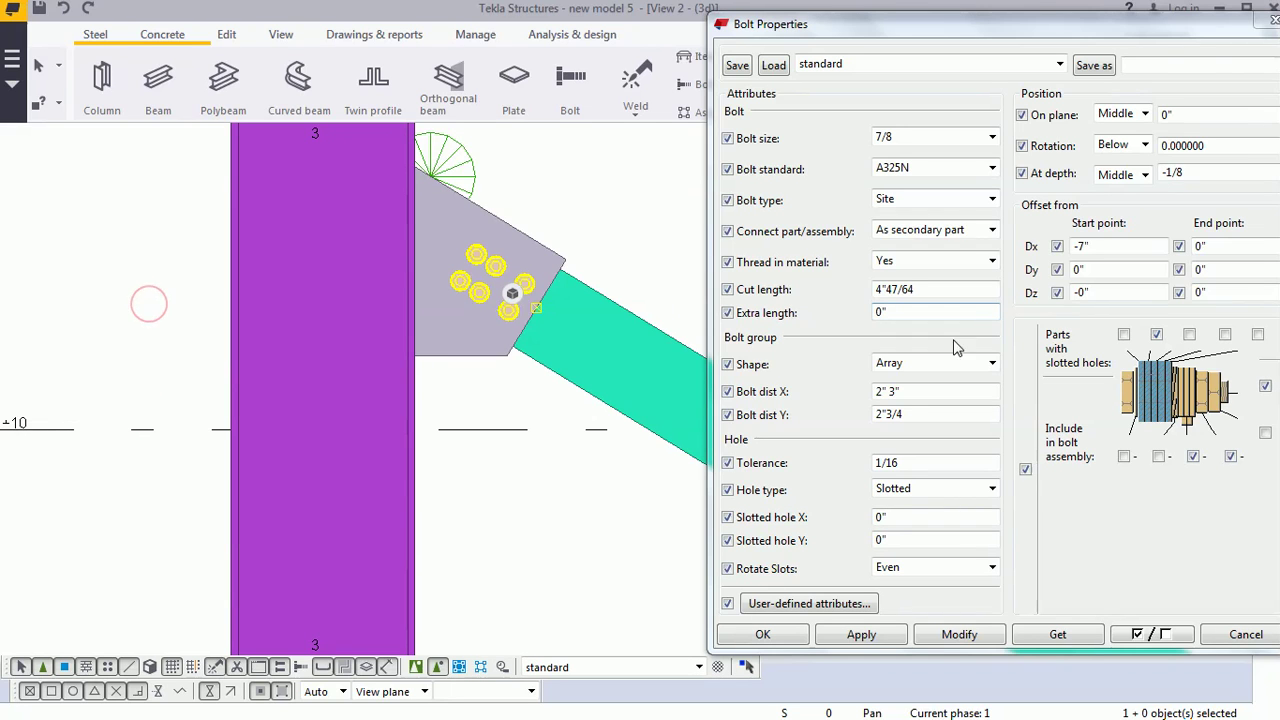
click(1268, 22)
right_click(645, 218)
click(686, 216)
Step: Modify the bolt group to use A325N_MY_BOLT standard at 1/4 size
double_click(474, 258)
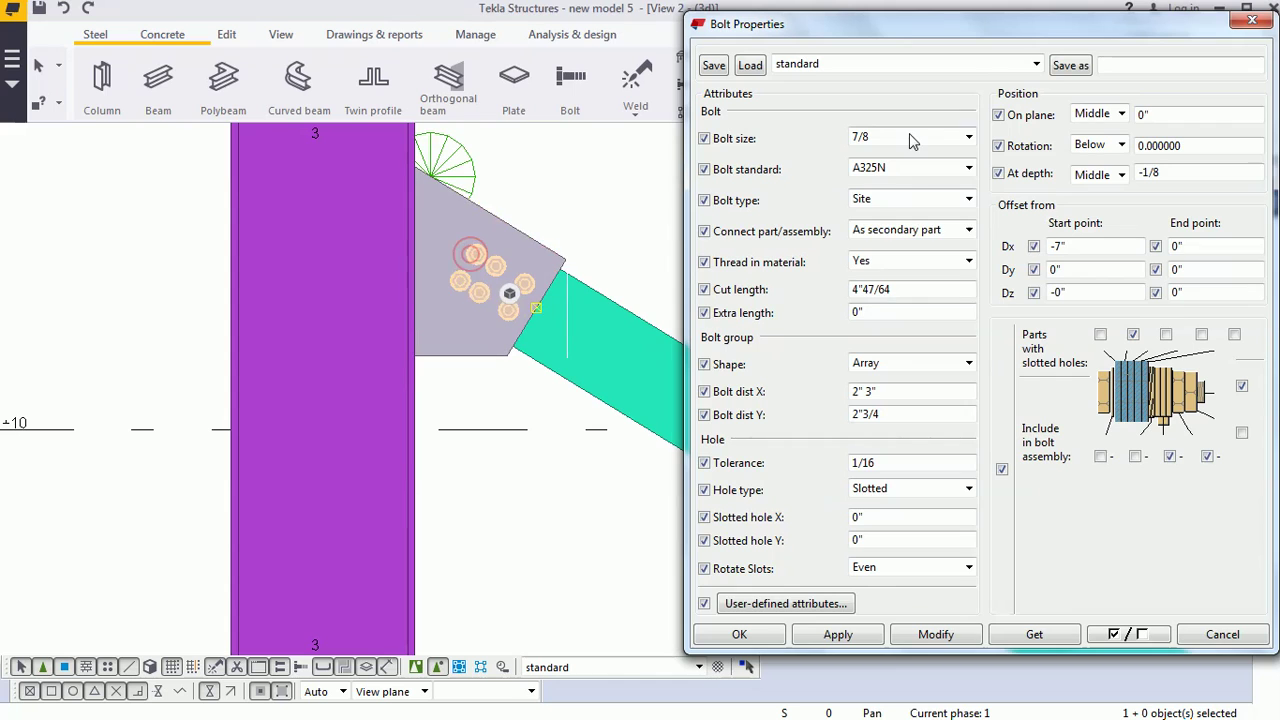
click(922, 168)
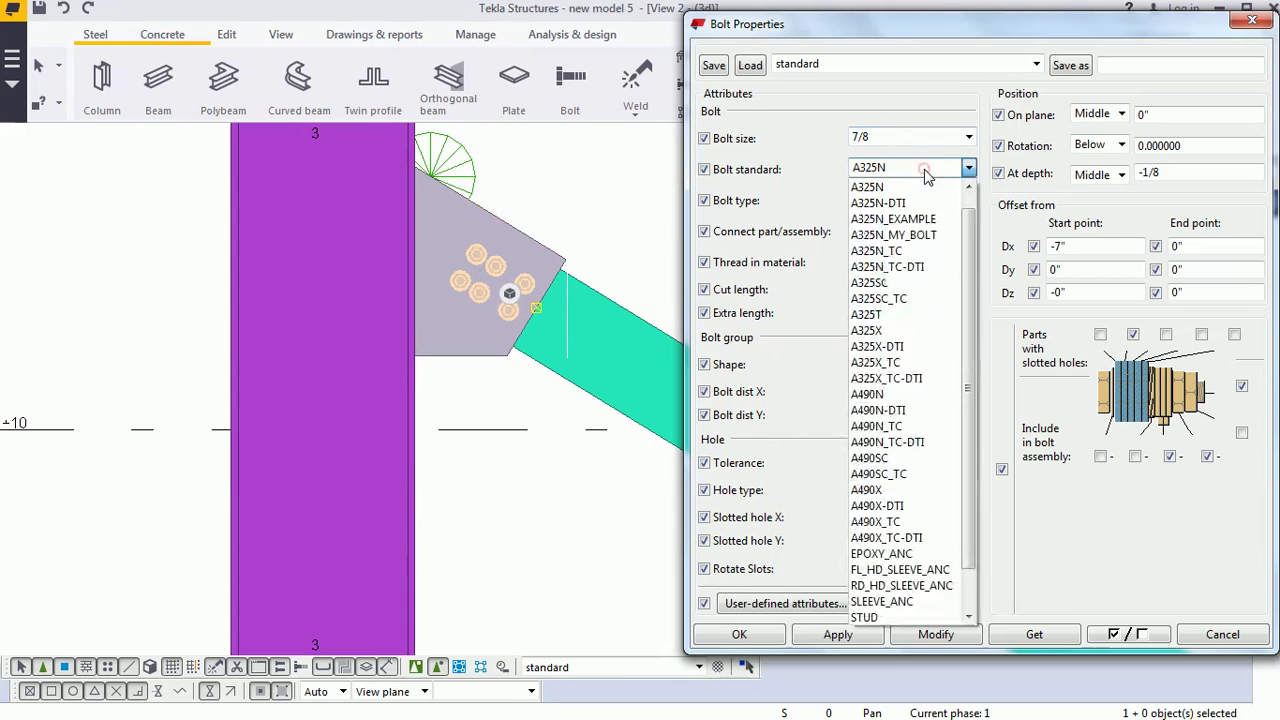
click(905, 237)
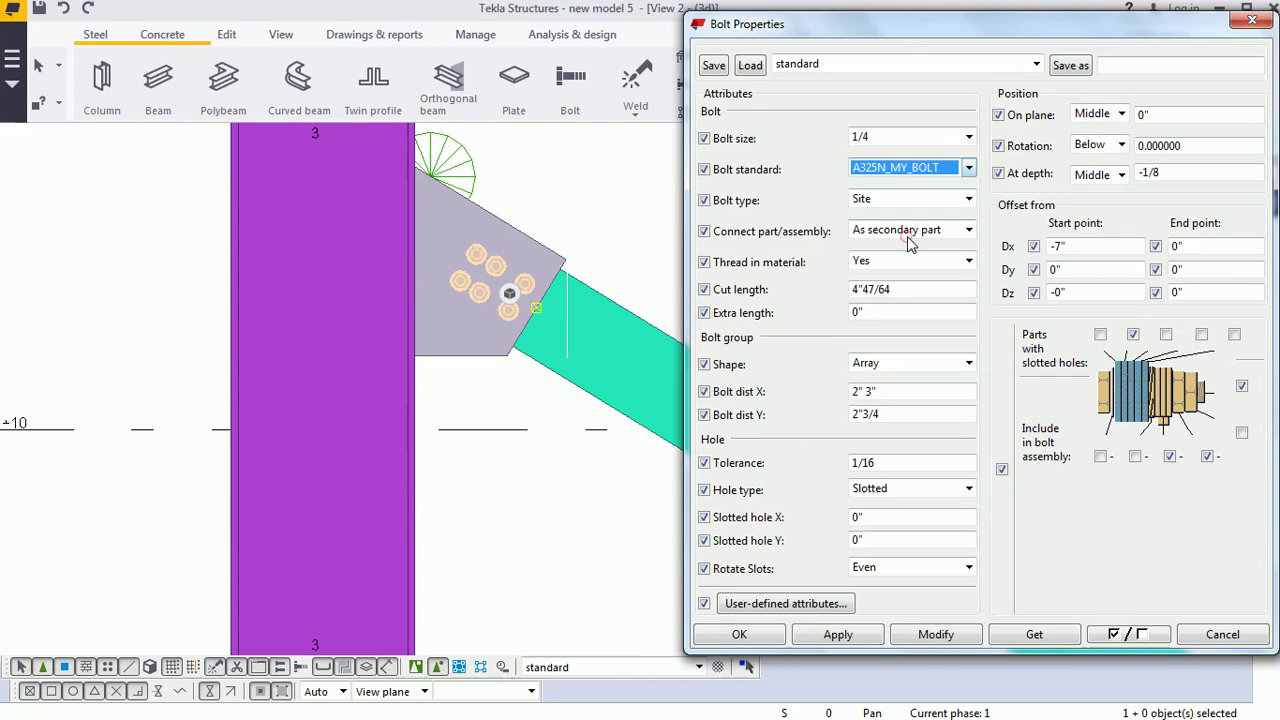
click(928, 135)
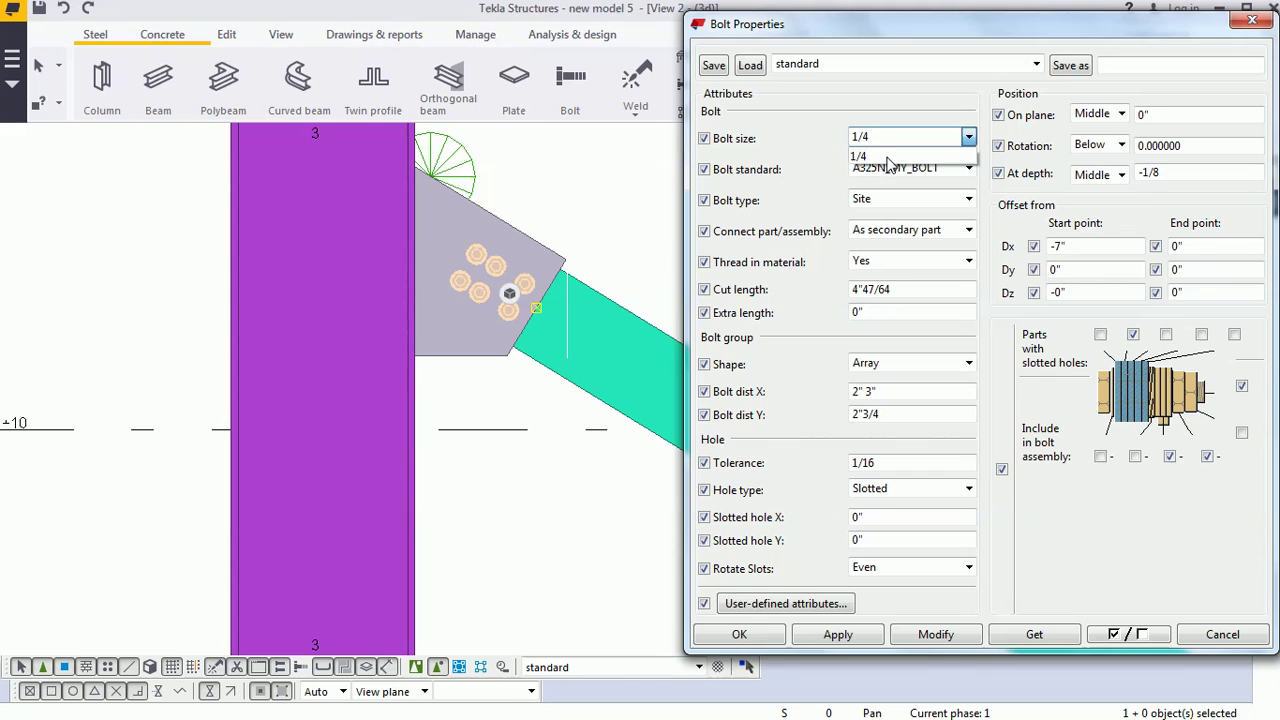
click(878, 156)
click(955, 632)
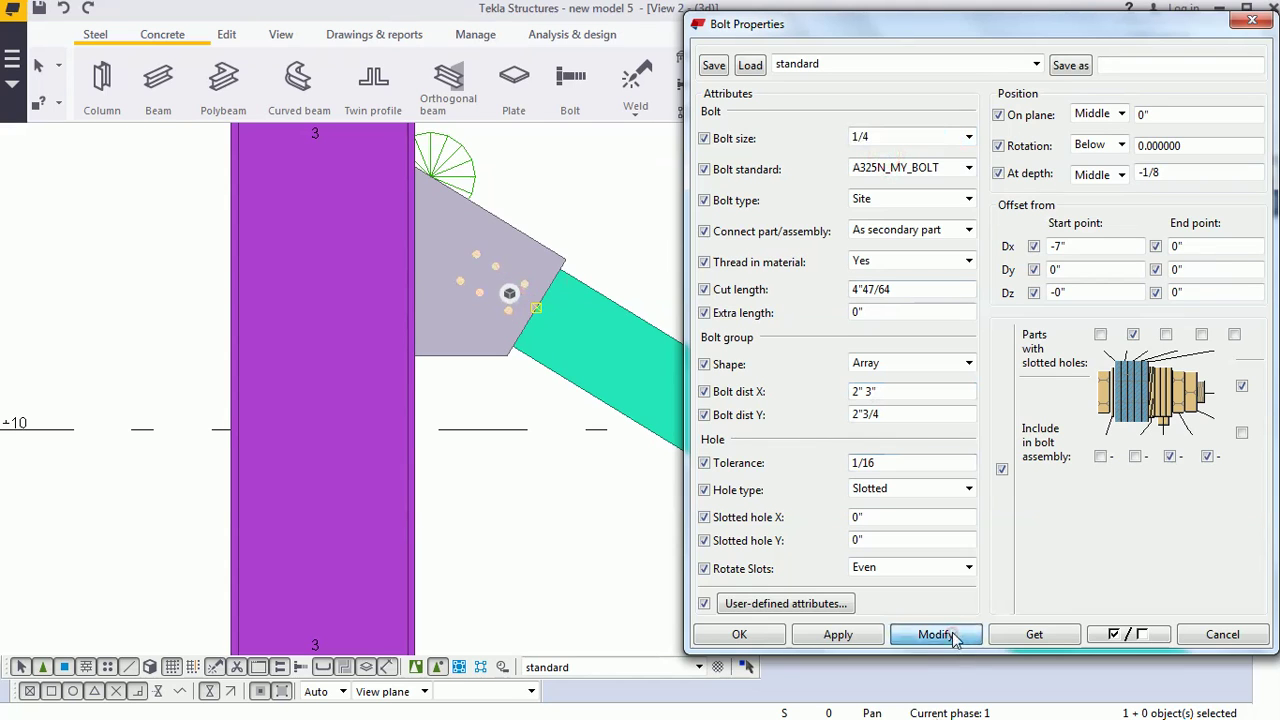
Step: Inquire the bolts and check their name BOLT 1/4"DIA A325 2"3/4 and length
right_click(567, 190)
click(620, 201)
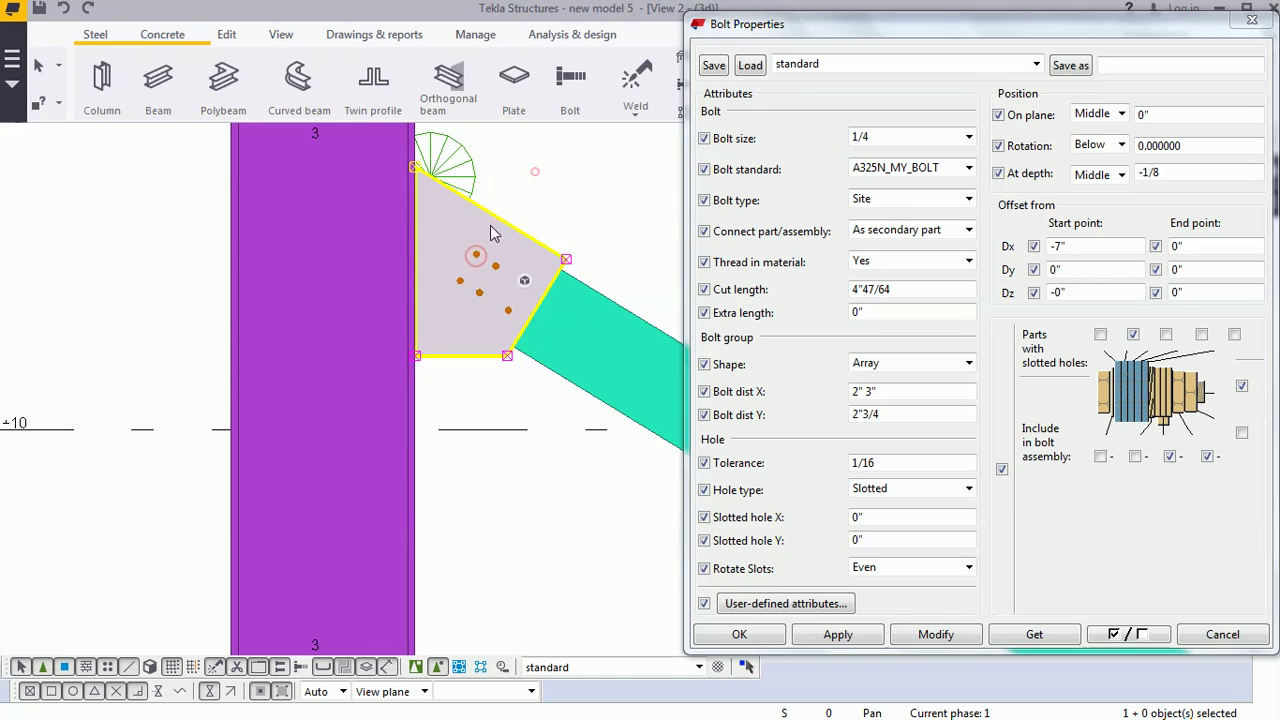
right_click(478, 264)
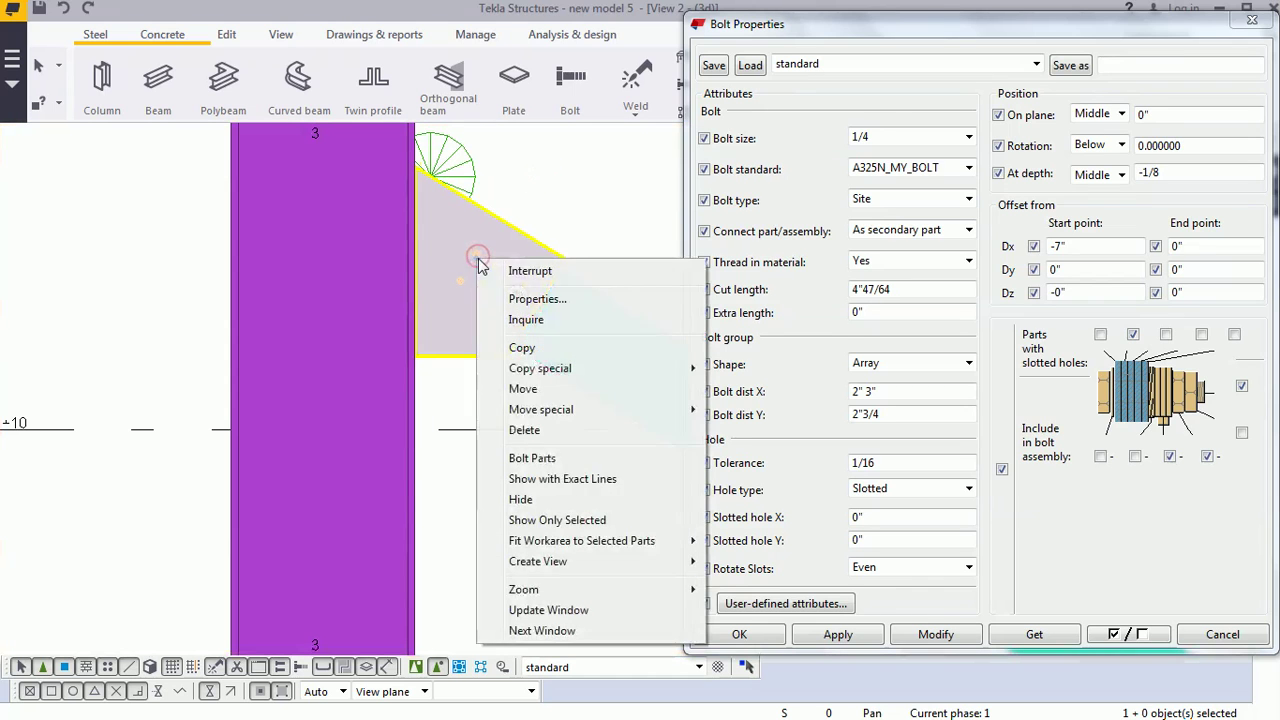
click(526, 319)
triple_click(1081, 429)
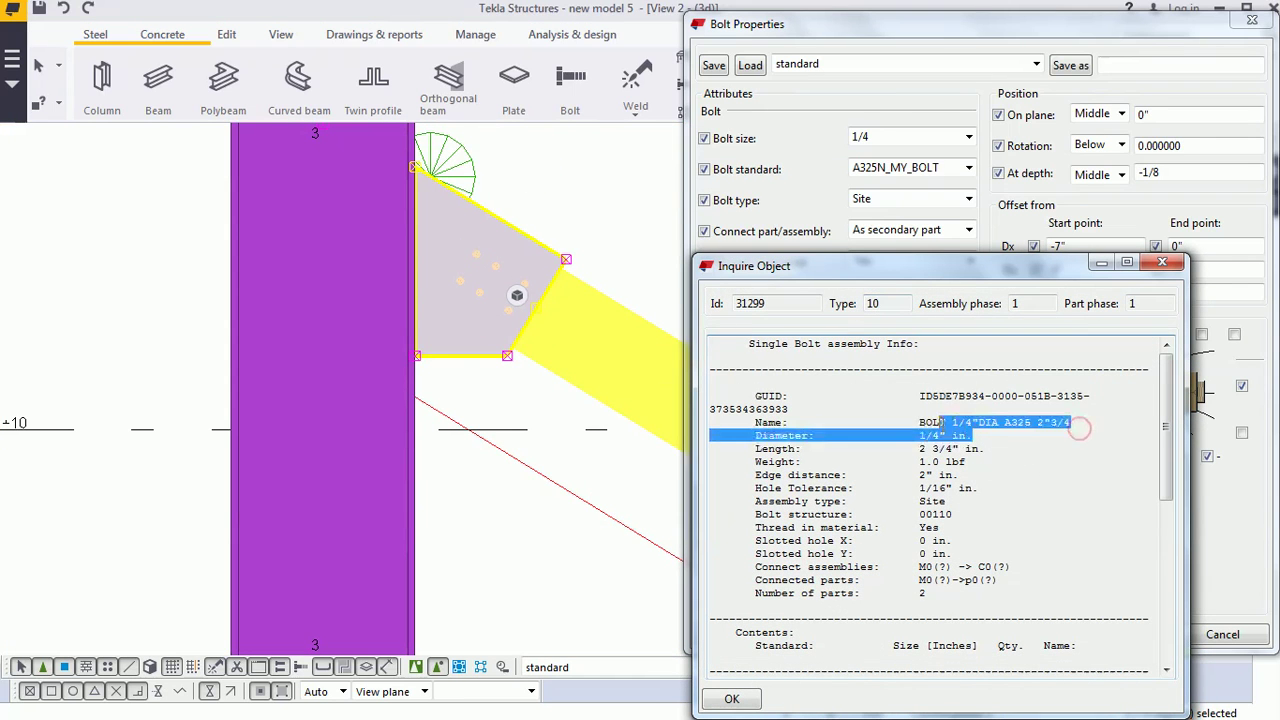
drag(1088, 424, 712, 452)
drag(919, 449, 985, 449)
click(921, 449)
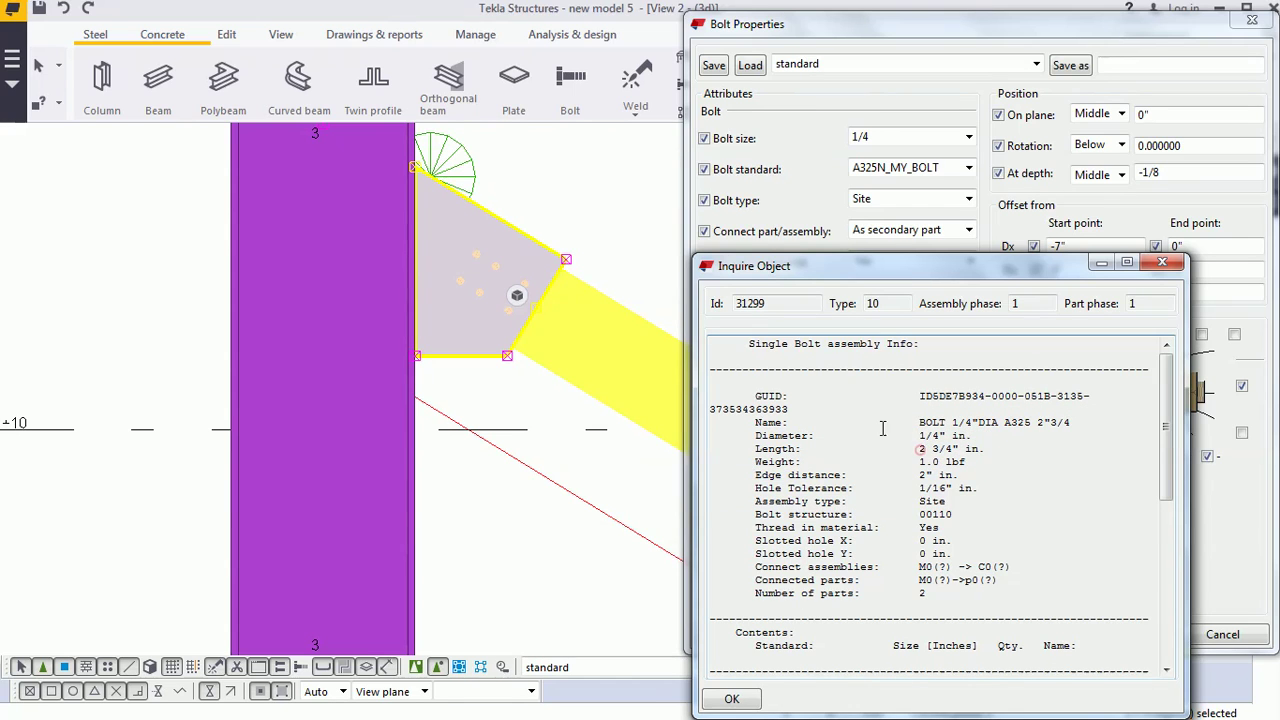
Step: Select the plate holding the bolts and open the Report dialog
click(476, 258)
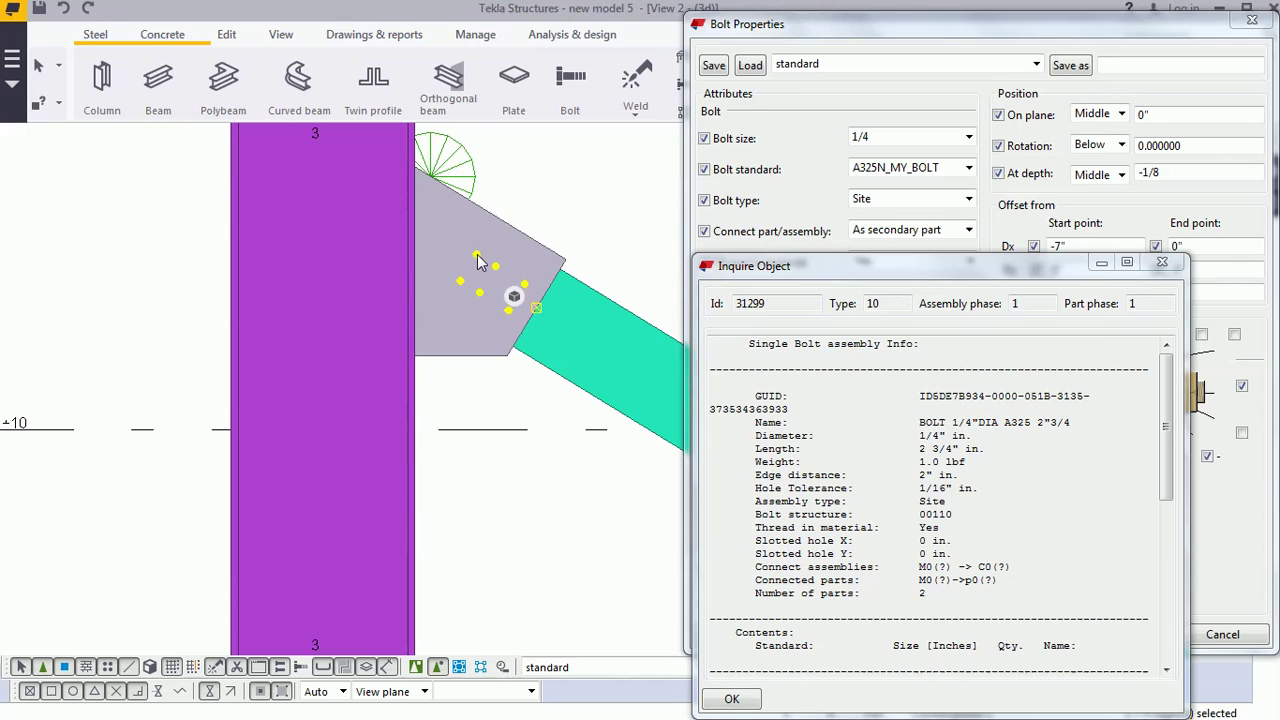
click(478, 258)
key(ctrl+b)
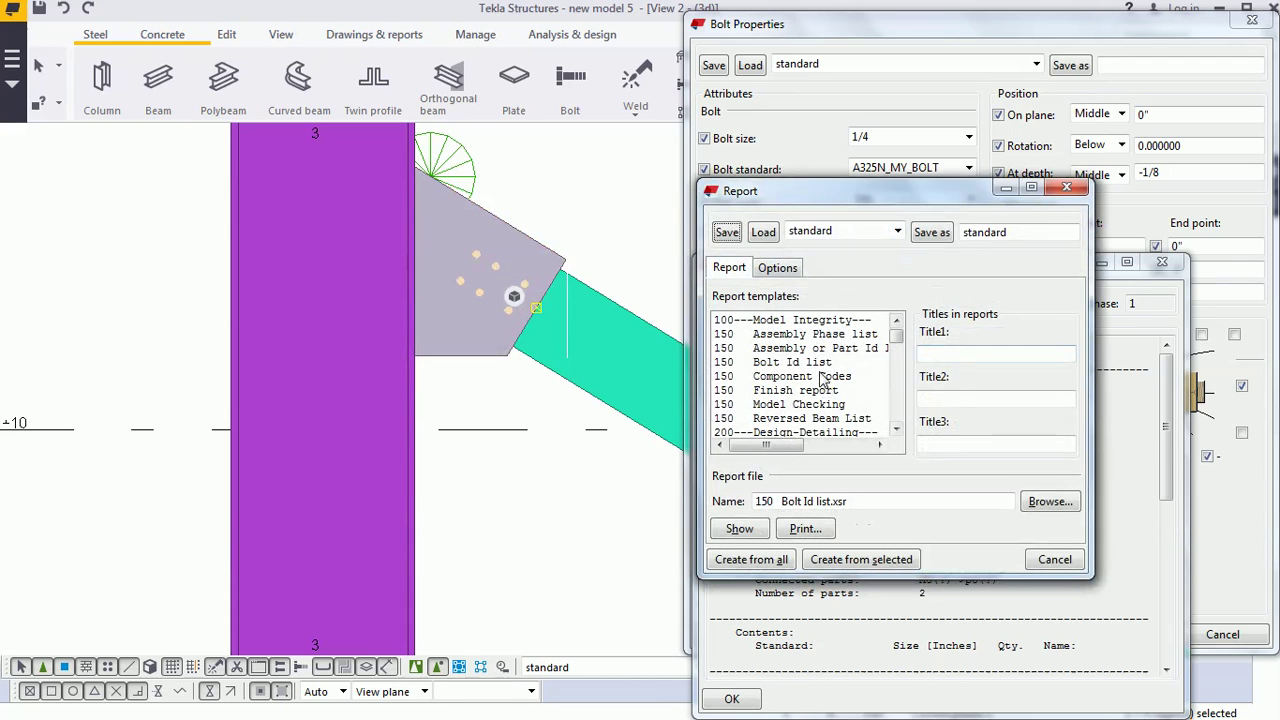
Step: Create the Bolt Id list report from the selection, replacing the old file, and review it
click(792, 361)
click(860, 561)
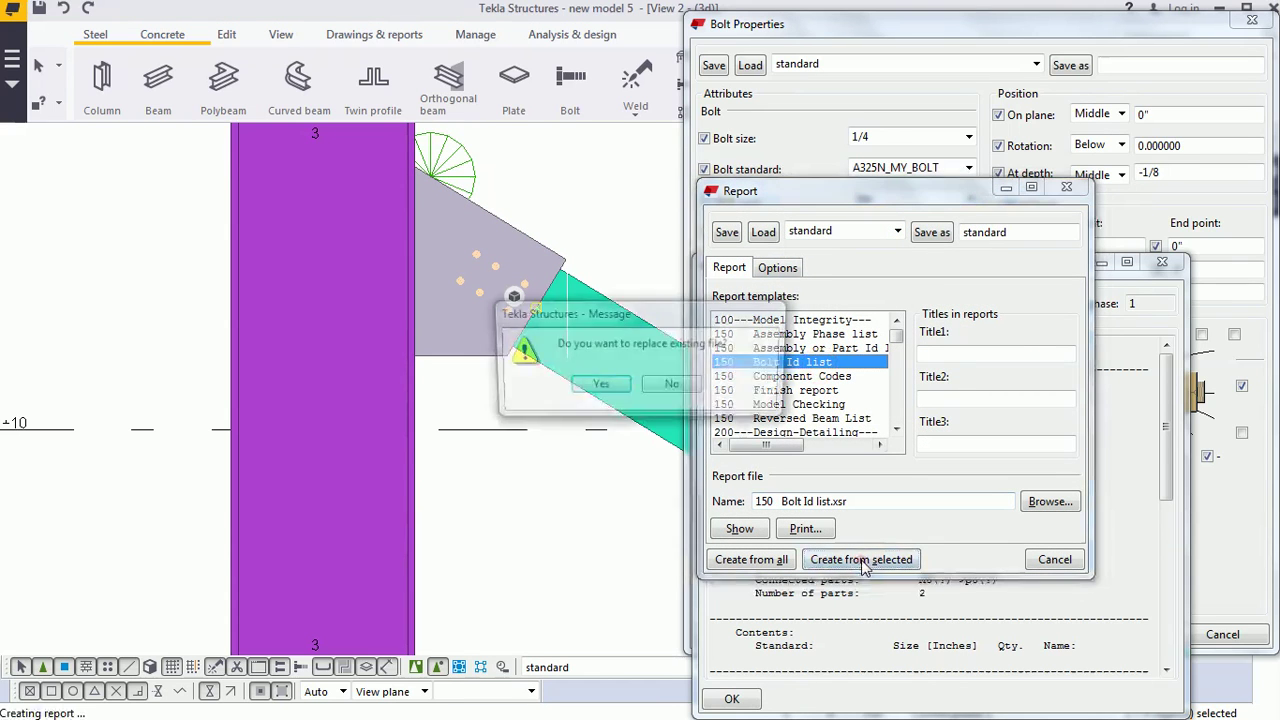
click(597, 390)
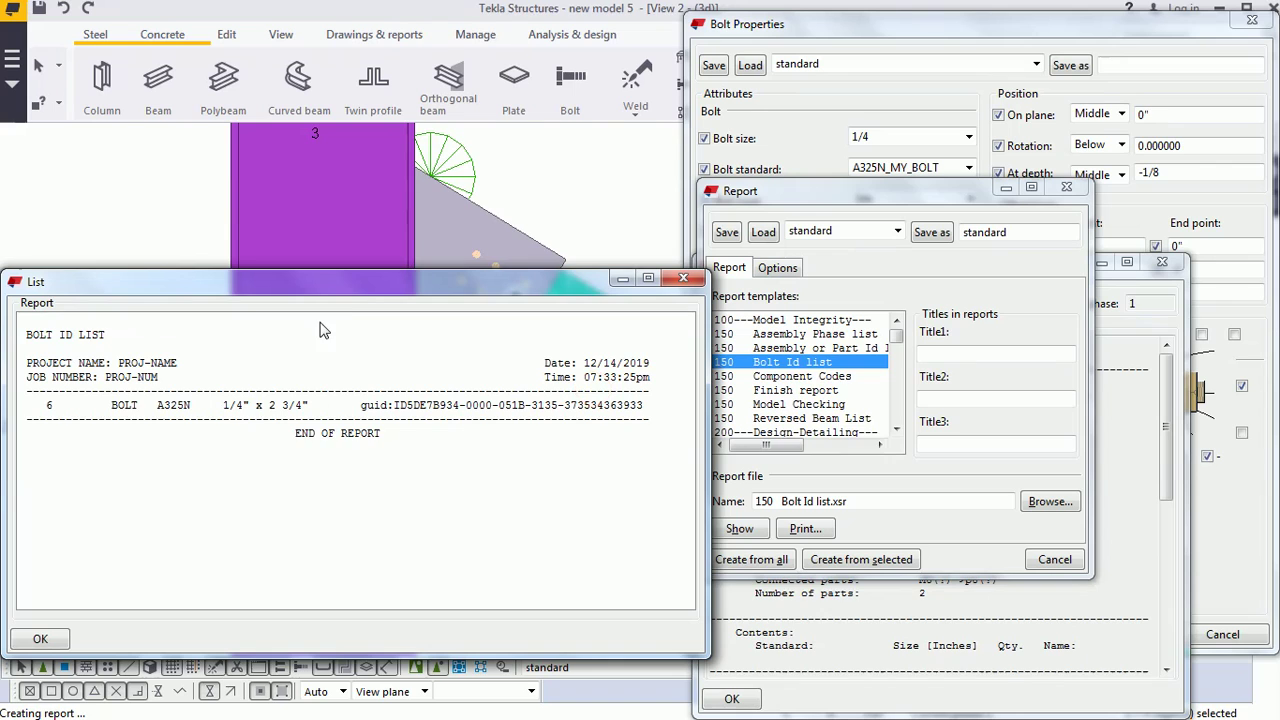
drag(383, 300, 645, 378)
click(492, 495)
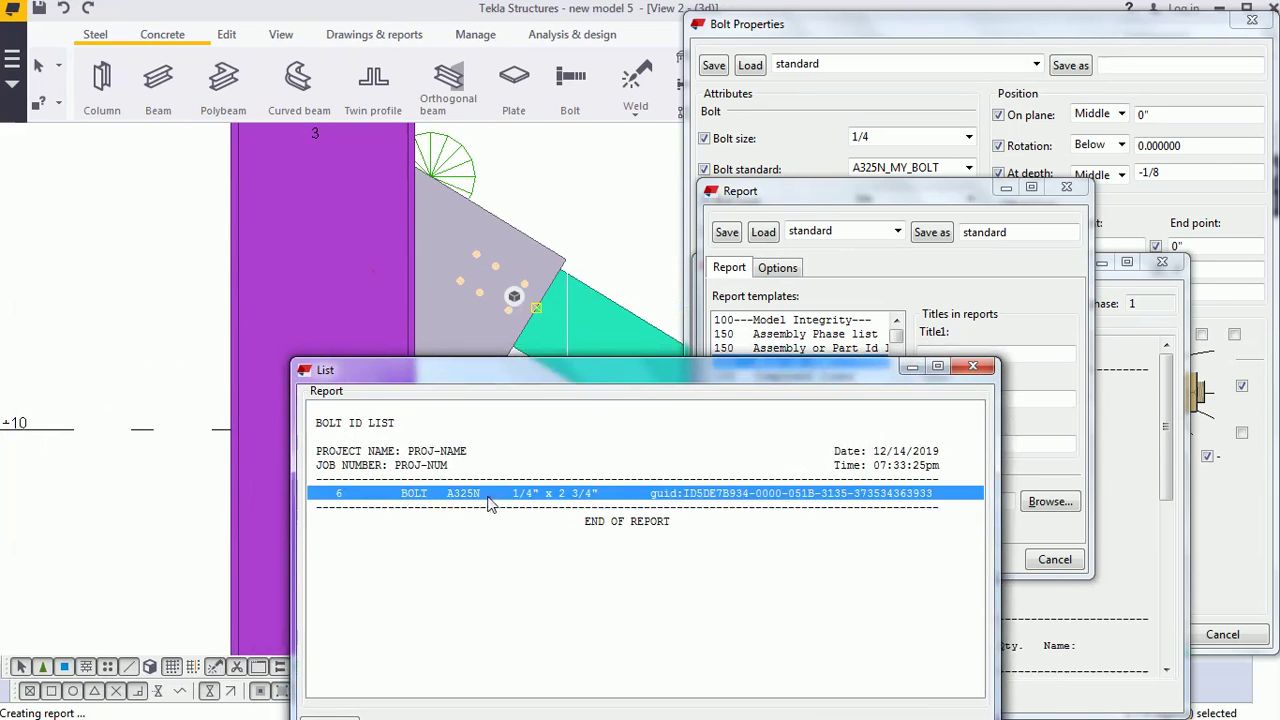
click(972, 367)
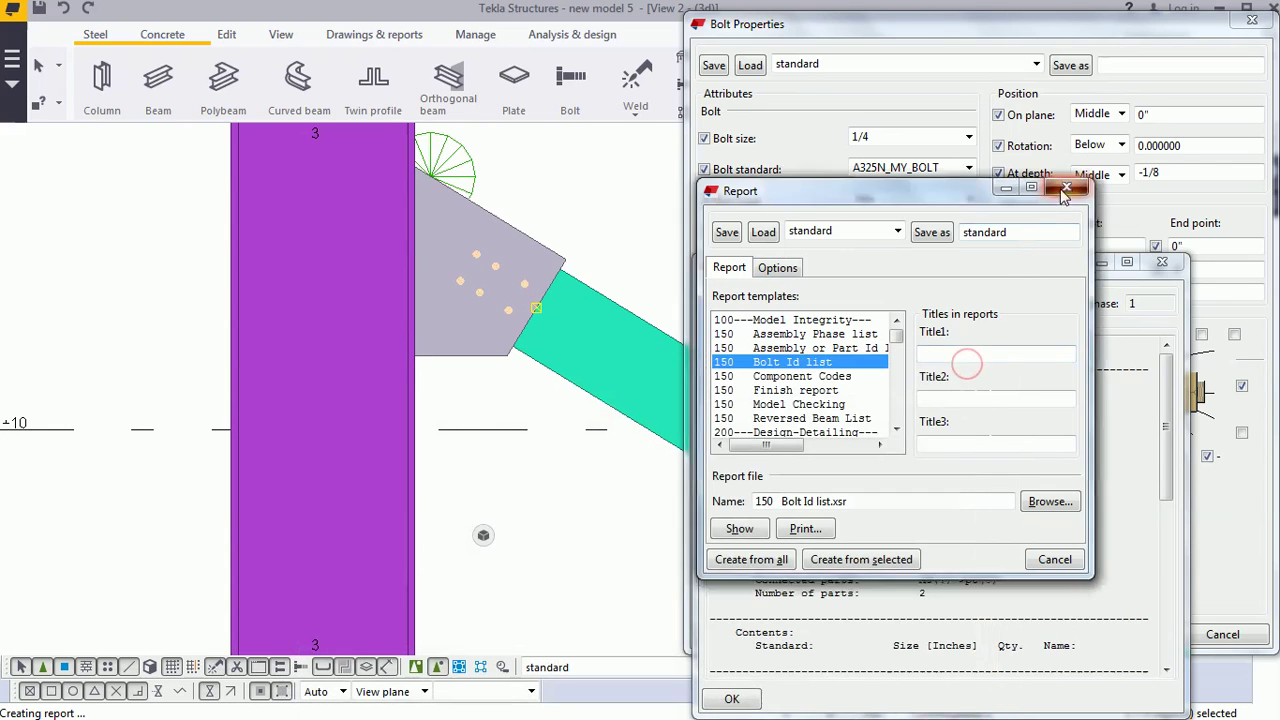
Step: Close the Report dialog and inquiry window, then clear the model selection
key(shift+i)
click(1162, 262)
right_click(588, 221)
click(590, 300)
scroll(590, 300, up, 1)
right_click(571, 251)
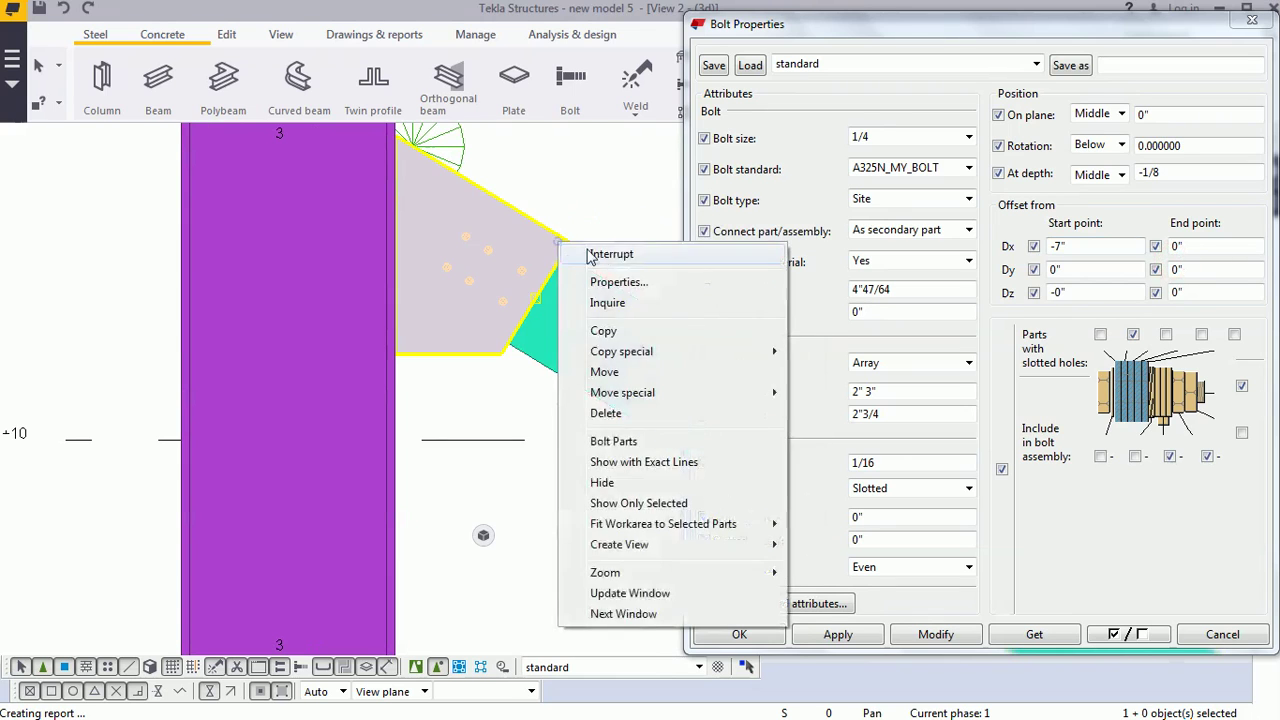
click(563, 297)
click(515, 402)
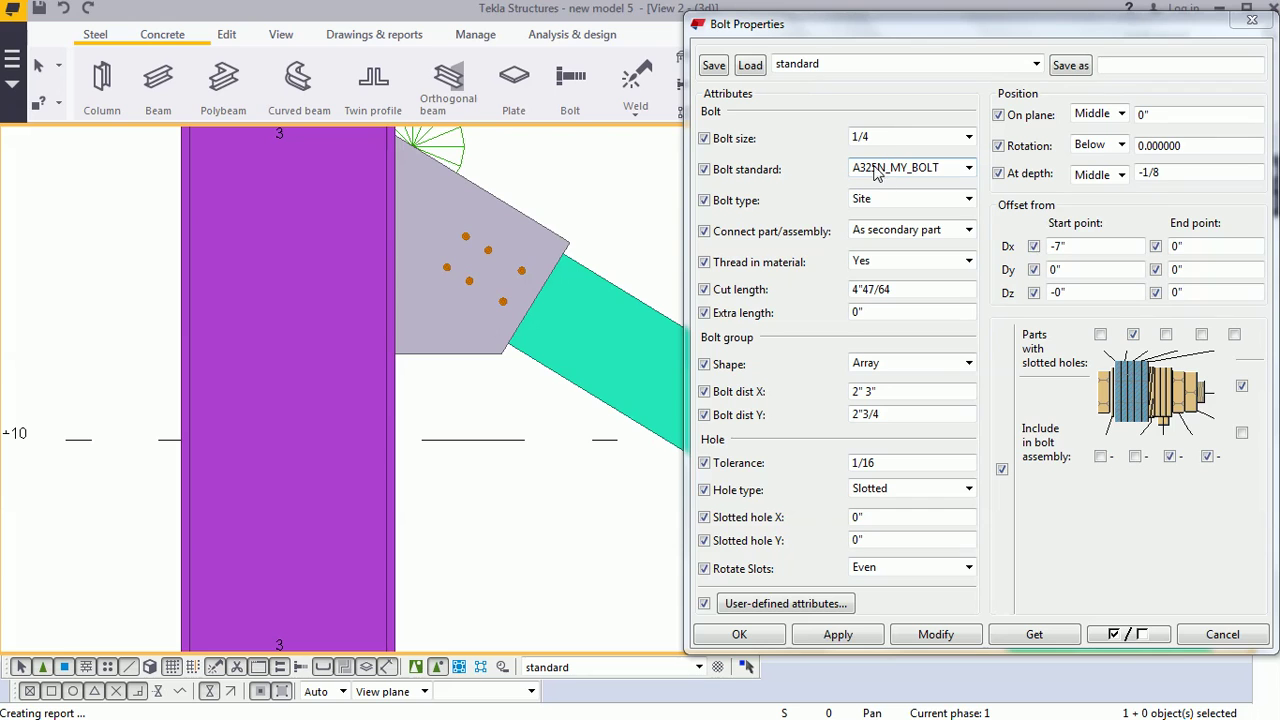
Step: Recheck the bolt properties: size 1/4 with the A325N_MY_BOLT standard
double_click(858, 137)
text(1/4)
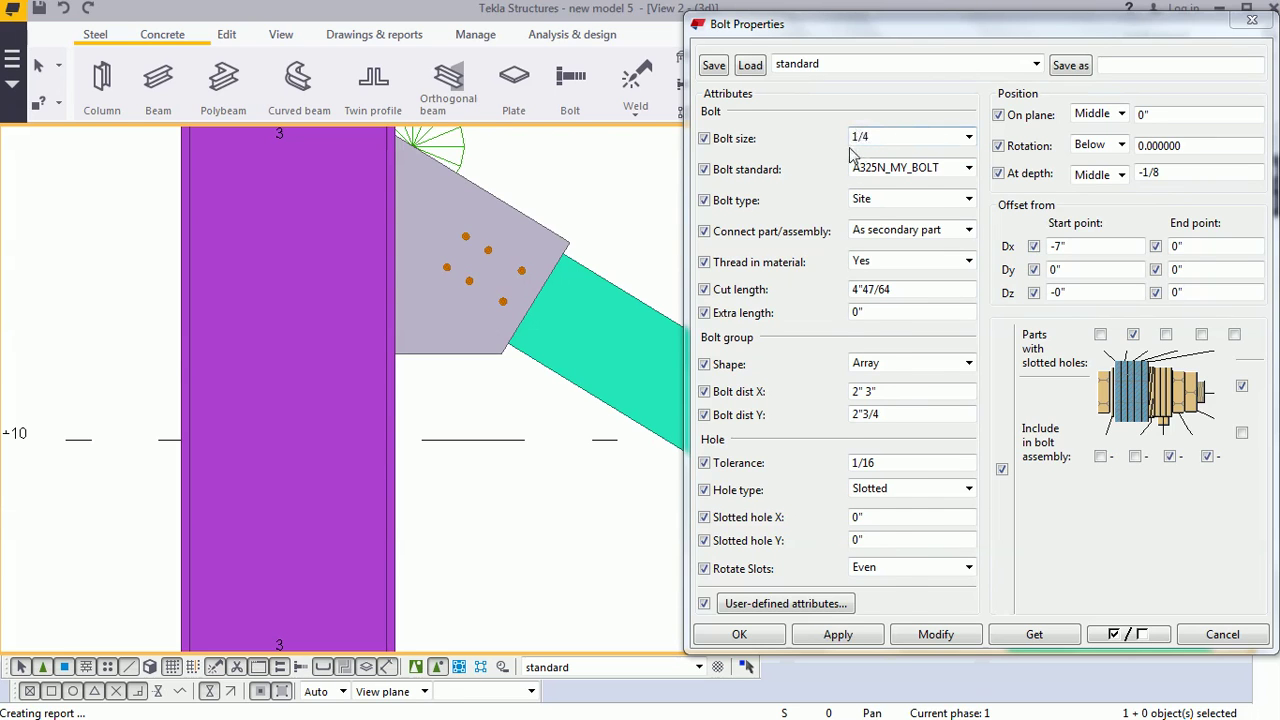
click(858, 167)
click(561, 185)
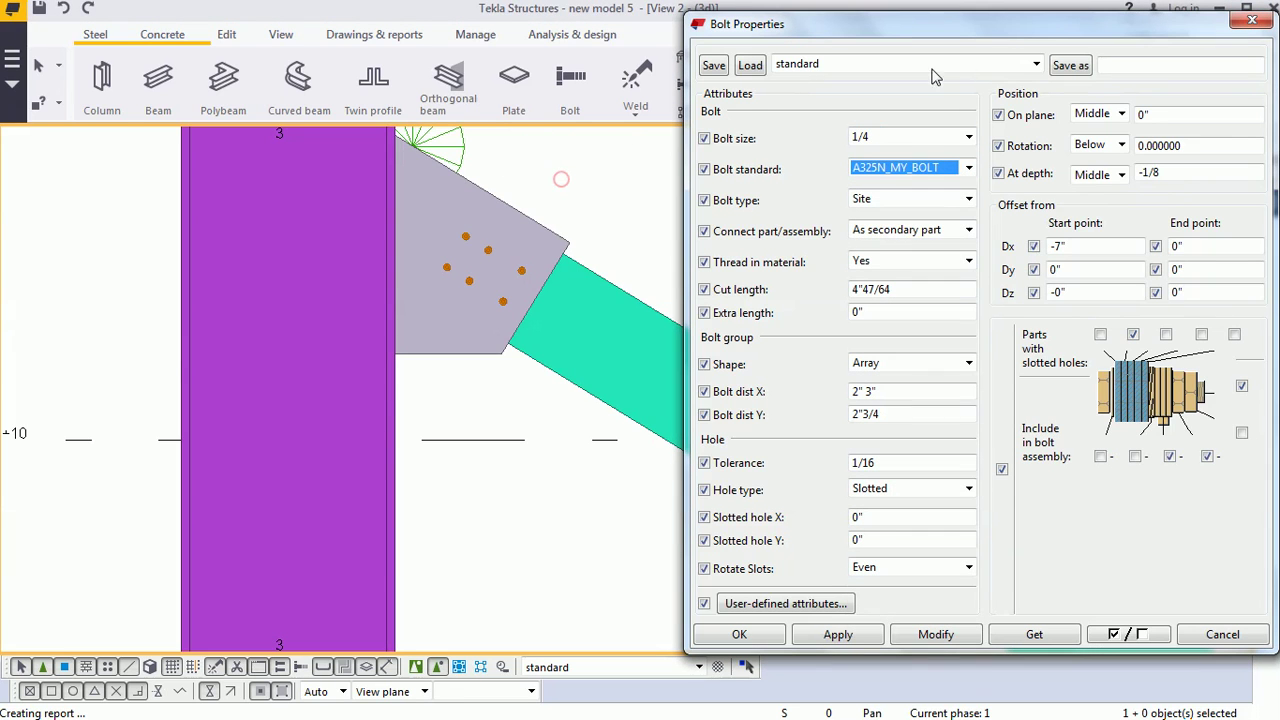